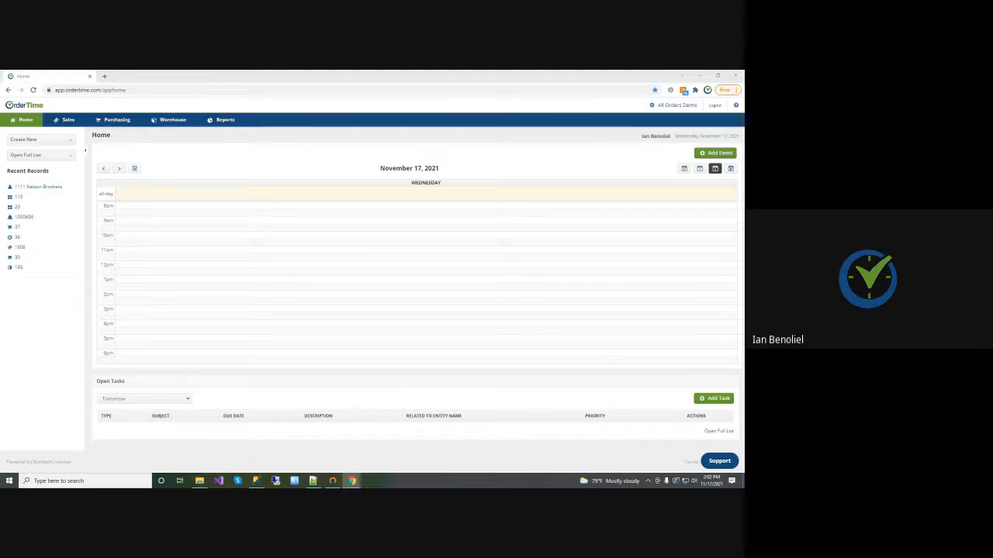
Open the full list of locations
{"action": "left_click", "coordinate": [35, 158]}
{"action": "scroll", "coordinate": [39, 218], "scroll_direction": "down", "scroll_amount": 2}
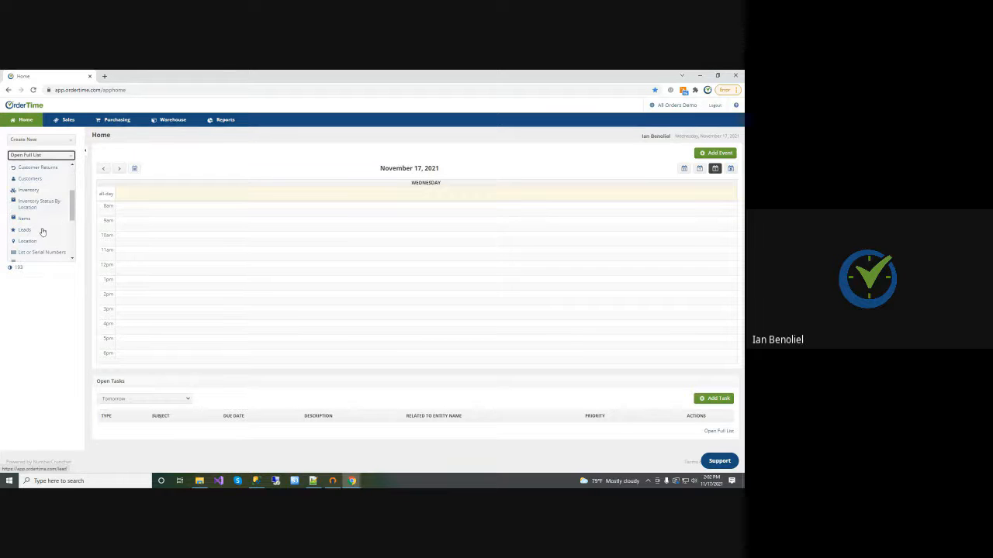
{"action": "left_click", "coordinate": [27, 241]}
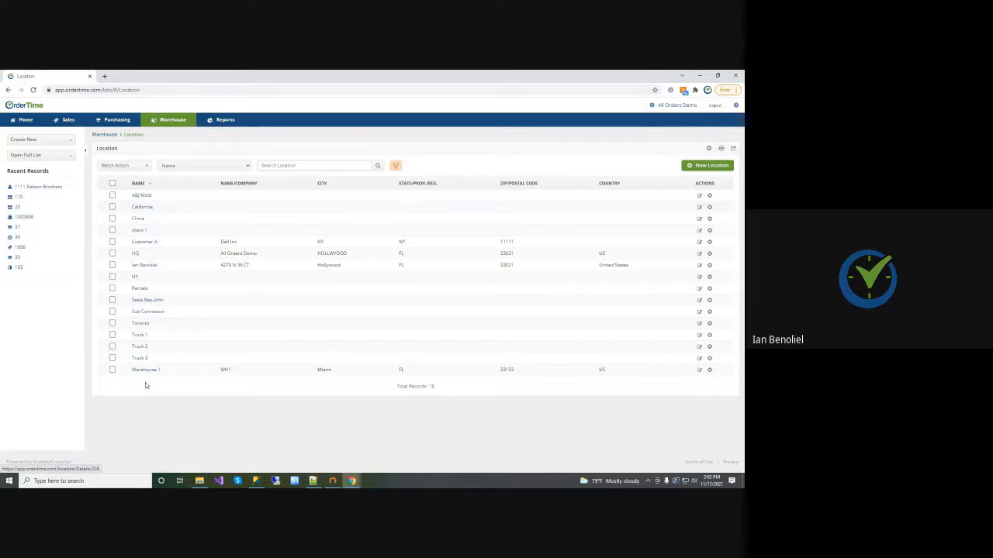
Check the Location choices on customer 1111 Nelson Brothers' primary address and close it without saving
{"action": "left_click", "coordinate": [35, 189]}
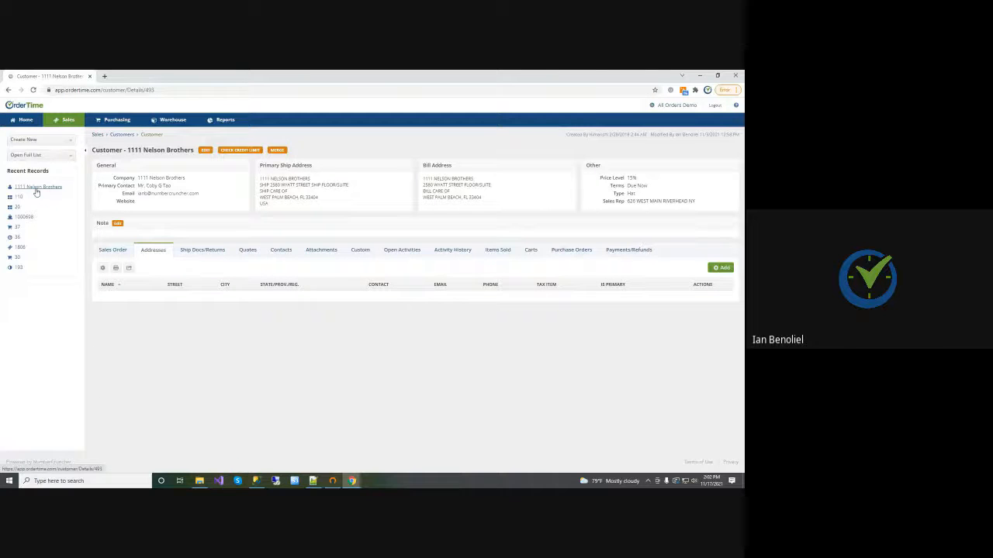
{"action": "left_click", "coordinate": [707, 297]}
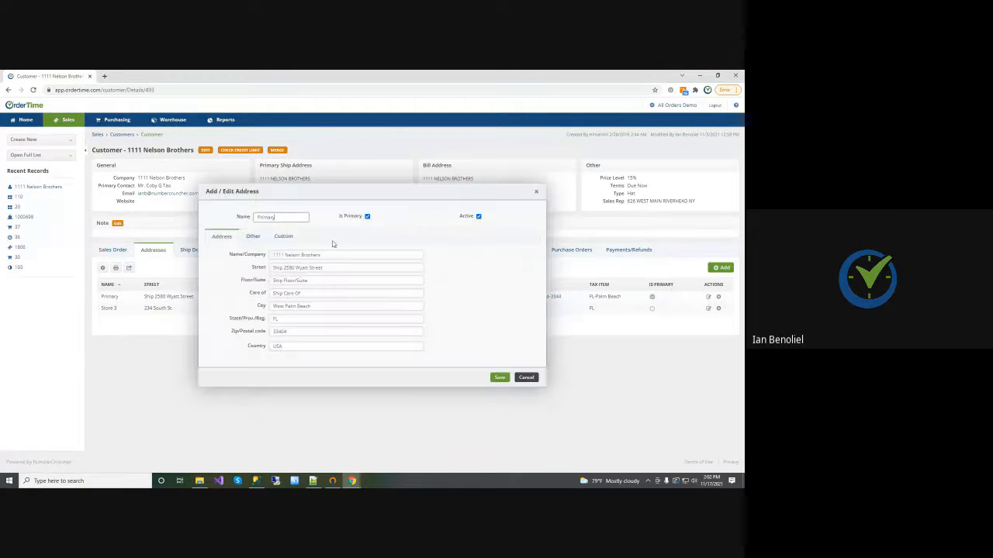
{"action": "left_click", "coordinate": [252, 236]}
{"action": "left_click", "coordinate": [297, 370]}
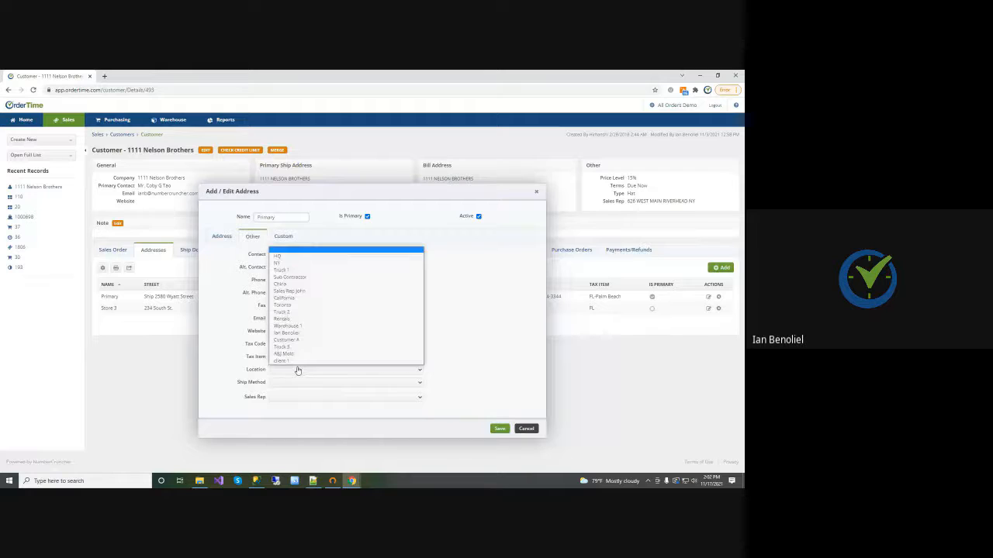
{"action": "left_click", "coordinate": [297, 370]}
{"action": "left_click", "coordinate": [526, 428]}
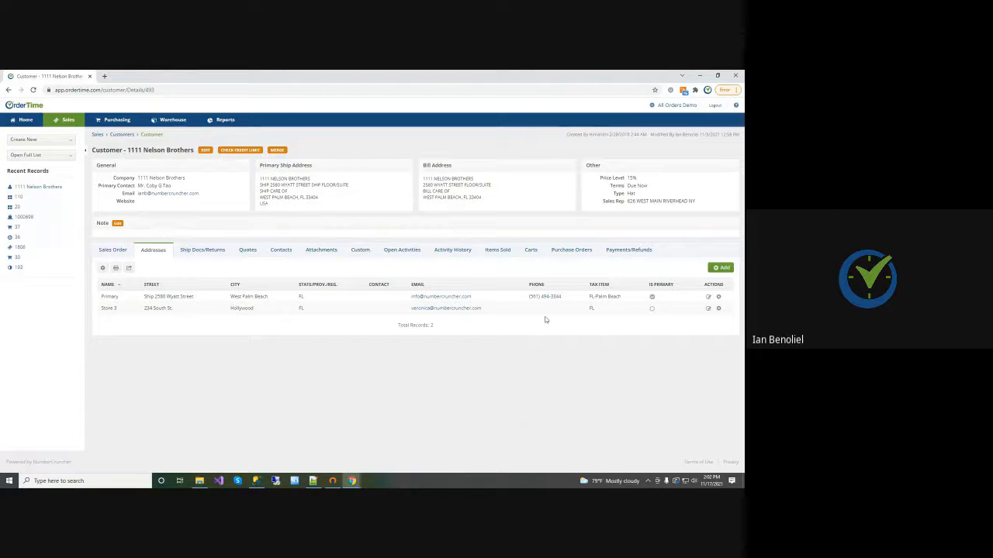
Turn off Disable Consignments in the advanced sales section of the company preferences and save
{"action": "left_click", "coordinate": [677, 111]}
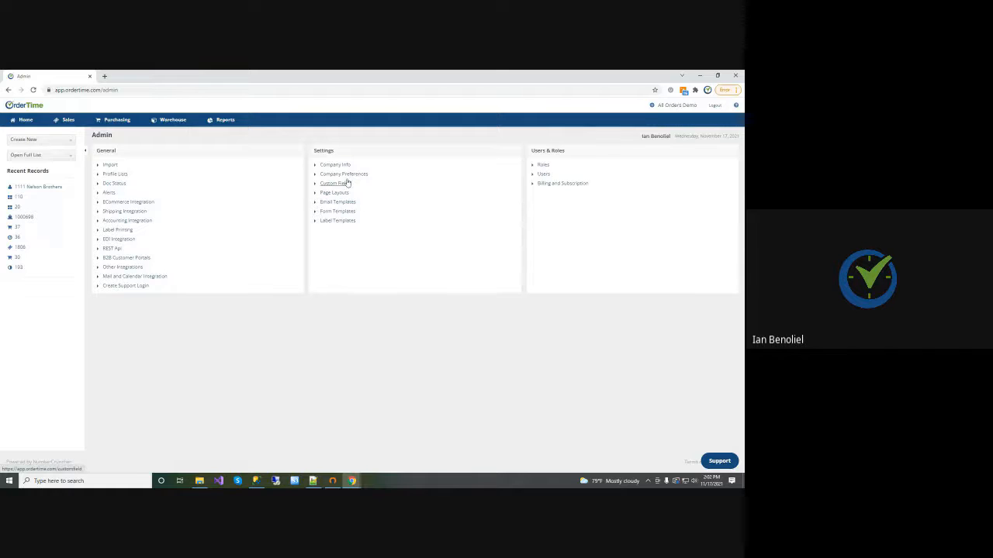
{"action": "left_click", "coordinate": [346, 175]}
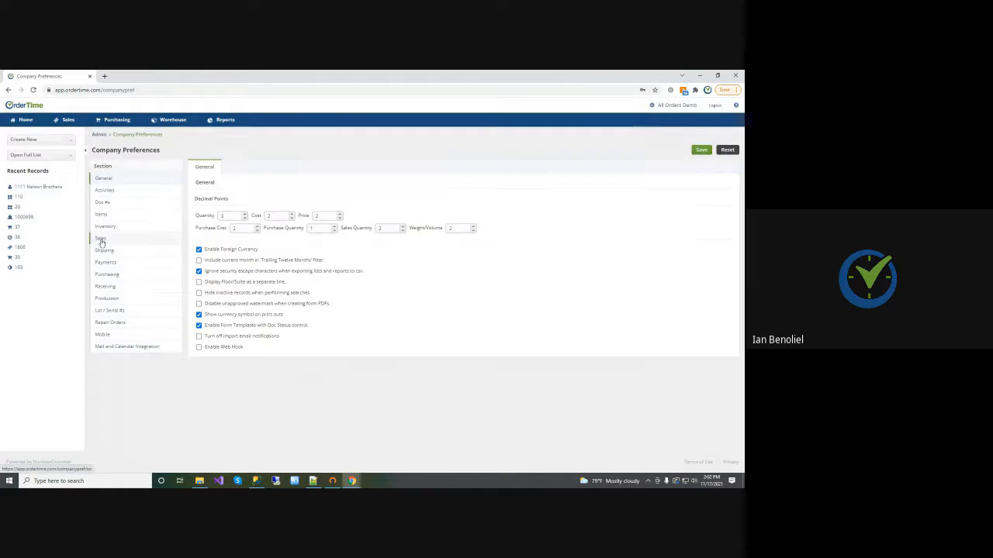
{"action": "left_click", "coordinate": [100, 238]}
{"action": "left_click", "coordinate": [304, 166]}
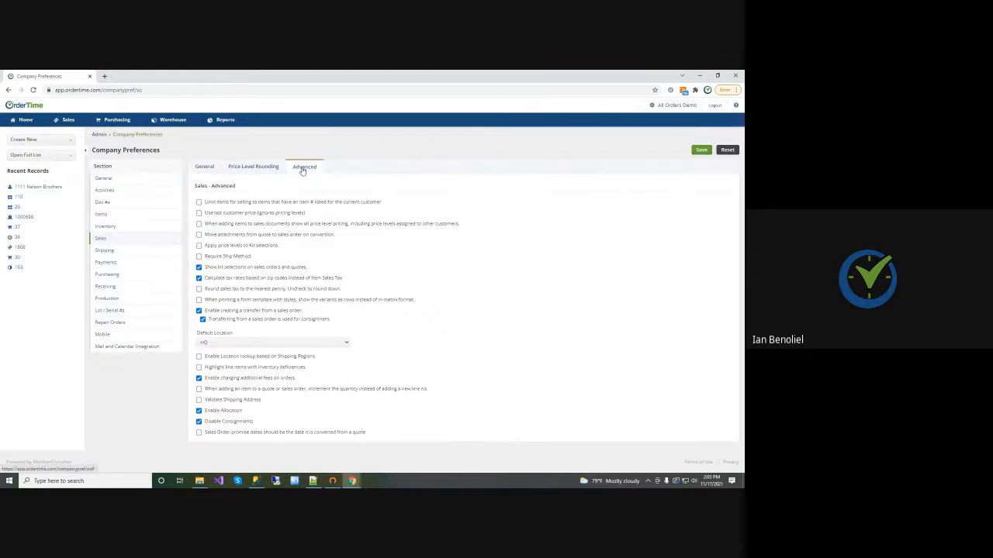
{"action": "left_click", "coordinate": [199, 422]}
{"action": "left_click", "coordinate": [701, 150]}
Open the full list of consignments from the home page
{"action": "left_click", "coordinate": [31, 124]}
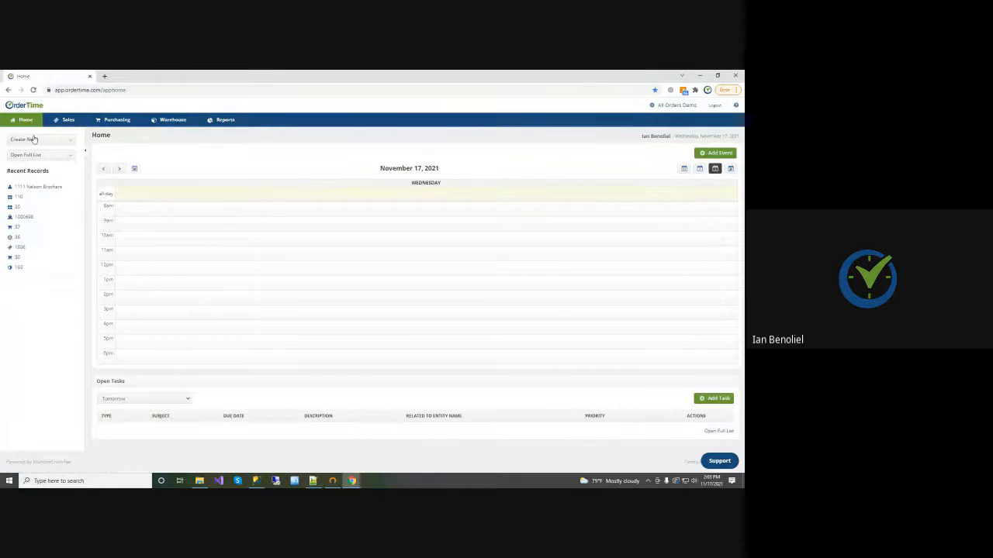
{"action": "left_click", "coordinate": [35, 140]}
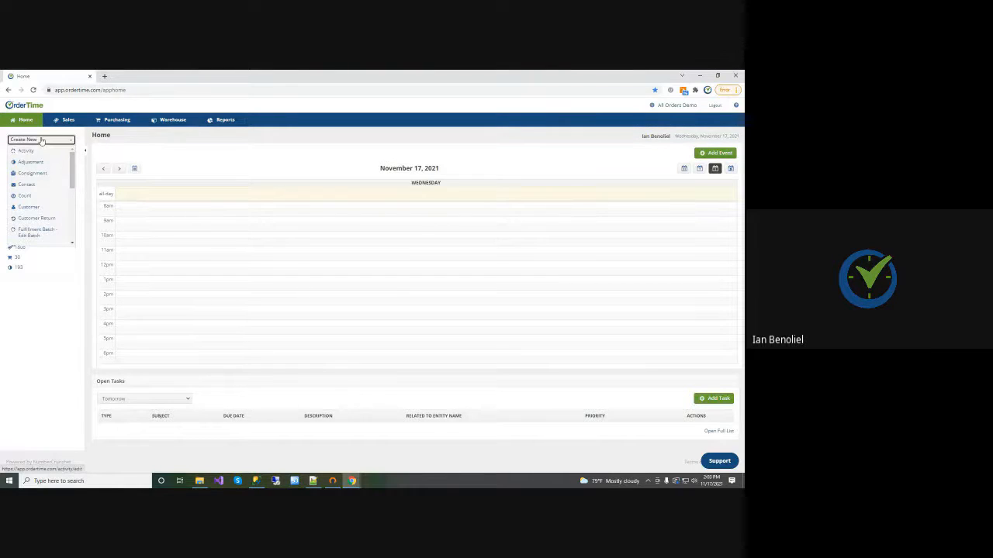
{"action": "left_click", "coordinate": [41, 140]}
{"action": "left_click", "coordinate": [38, 155]}
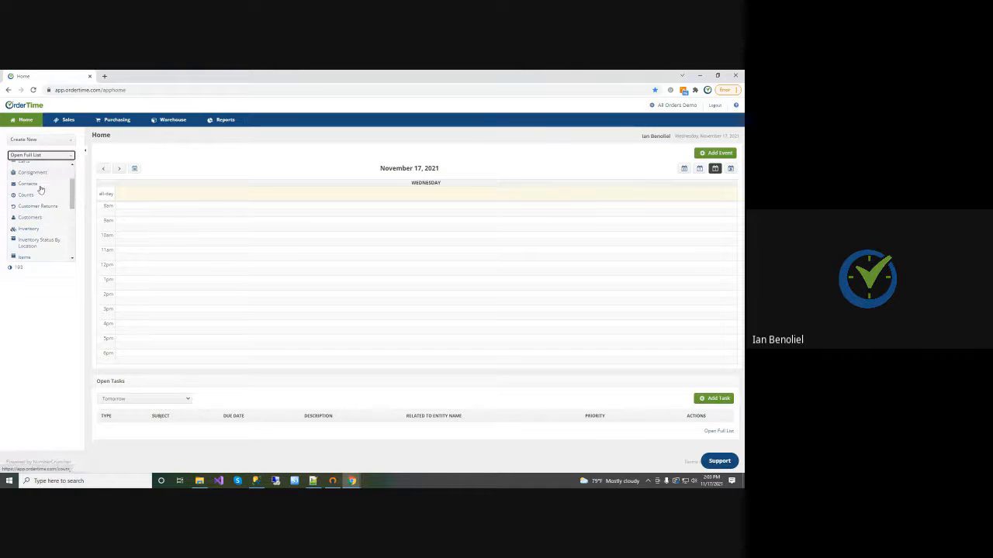
{"action": "left_click", "coordinate": [33, 172]}
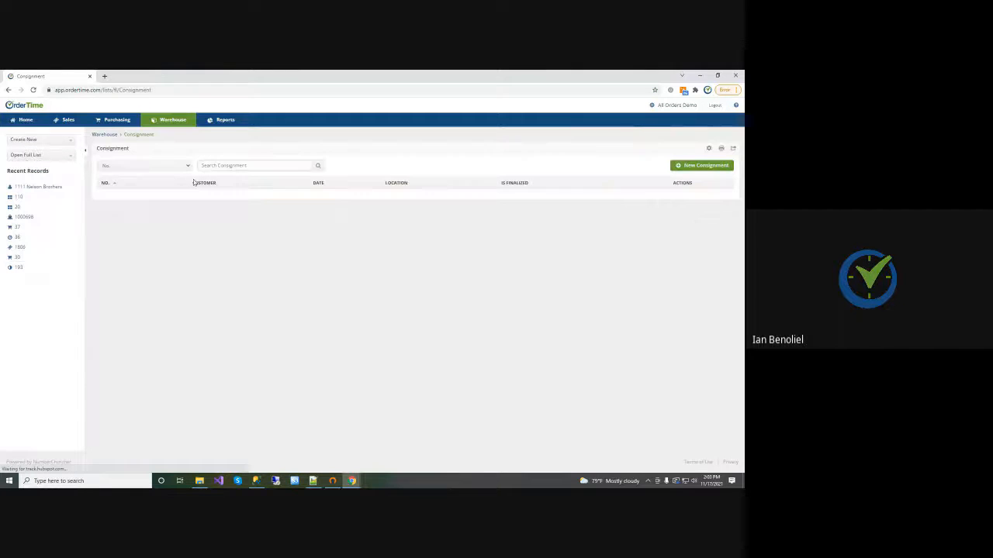
Create and save a new consignment for customer 21st Century Snack Foods with location NY
{"action": "left_click", "coordinate": [698, 167]}
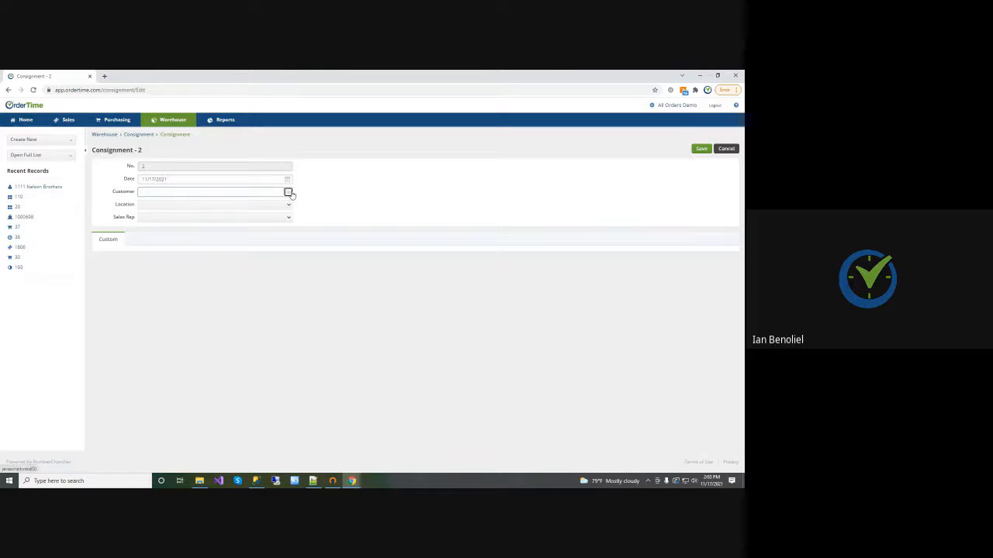
{"action": "left_click", "coordinate": [288, 193]}
{"action": "left_click", "coordinate": [177, 253]}
{"action": "left_click", "coordinate": [700, 149]}
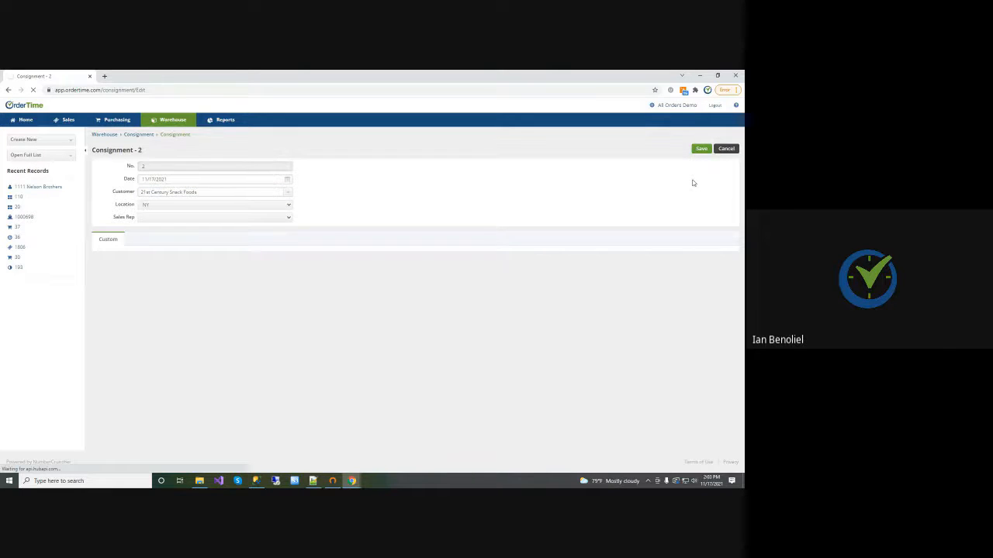
Move the Counted column after Sold in the consignment's item list and reload the page
{"action": "left_click", "coordinate": [99, 237]}
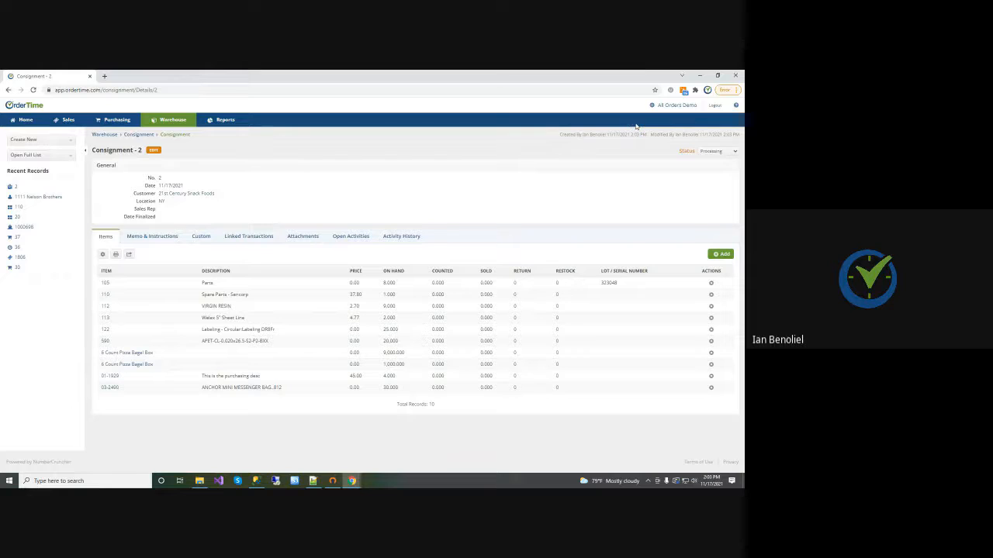
{"action": "left_click", "coordinate": [101, 254]}
{"action": "left_click", "coordinate": [255, 245]}
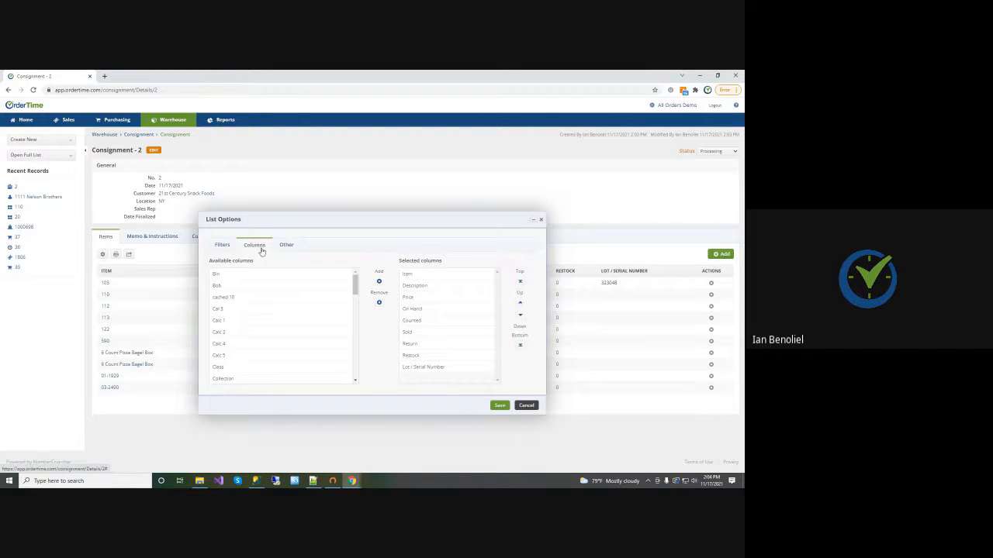
{"action": "left_click", "coordinate": [416, 320]}
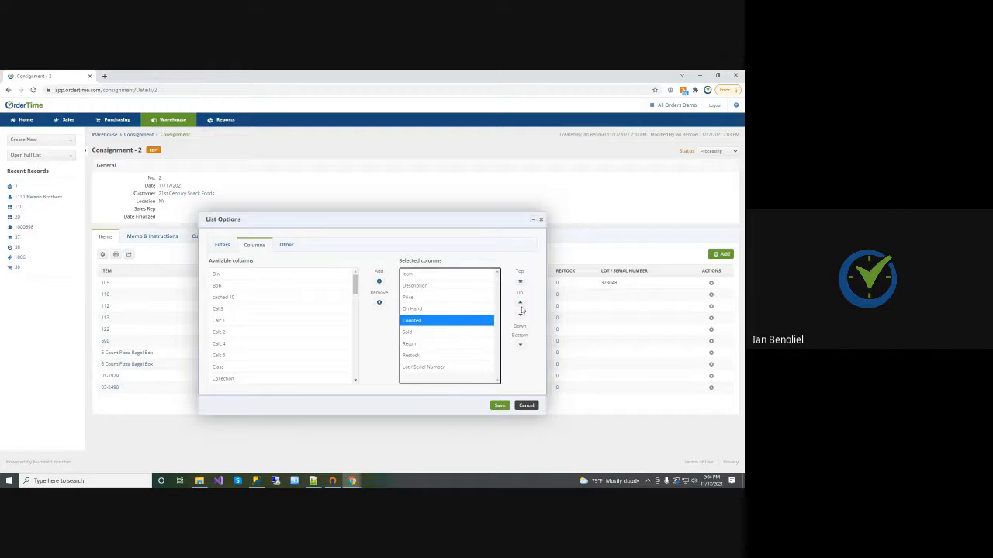
{"action": "left_click", "coordinate": [520, 319]}
{"action": "left_click", "coordinate": [520, 303]}
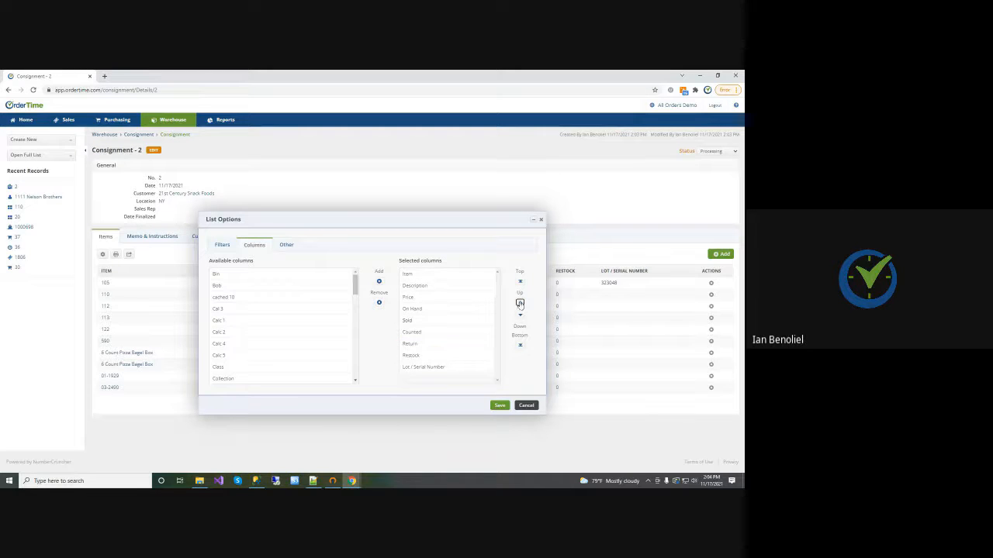
{"action": "left_click", "coordinate": [527, 406]}
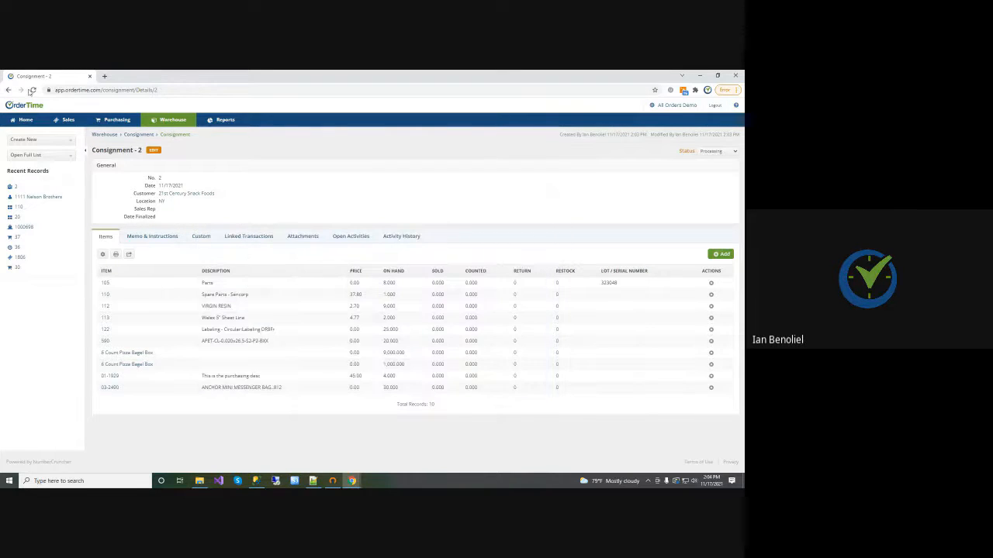
{"action": "left_click", "coordinate": [32, 90]}
Set the sold quantity of item 110, Spare Parts - Sencorp, to 1
{"action": "left_click", "coordinate": [474, 297]}
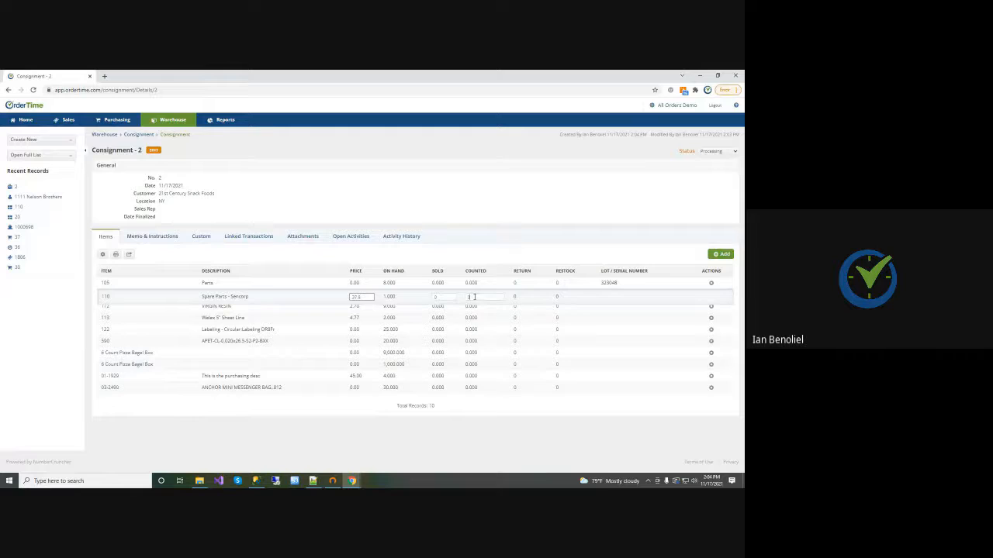
{"action": "left_click", "coordinate": [445, 258]}
{"action": "left_click", "coordinate": [439, 295]}
{"action": "type", "text": "1"}
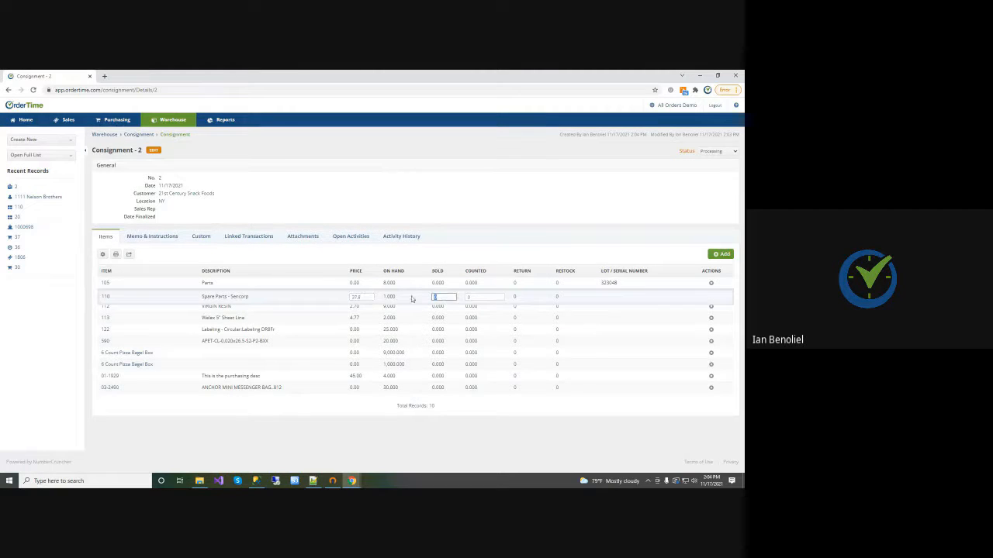
{"action": "left_click", "coordinate": [420, 257]}
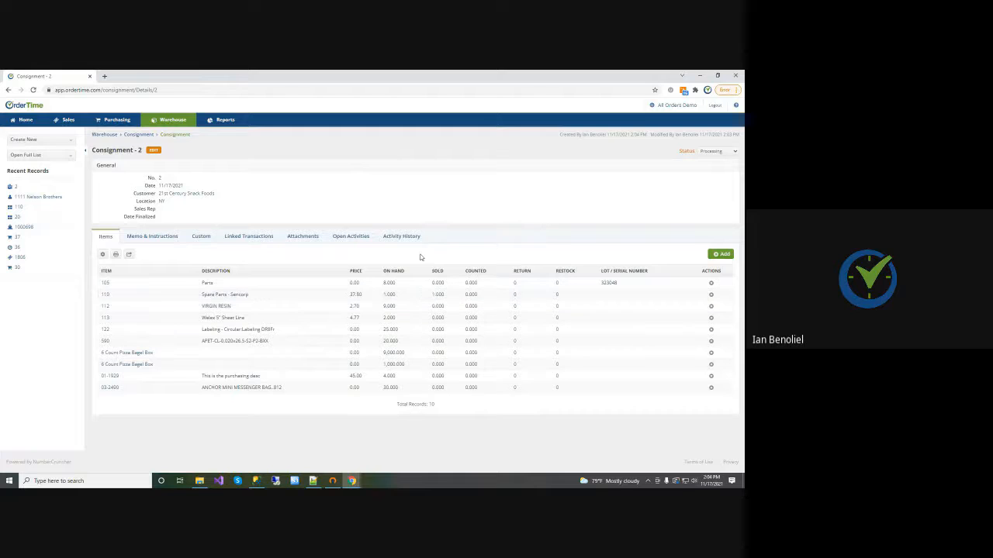
{"action": "left_click", "coordinate": [473, 307]}
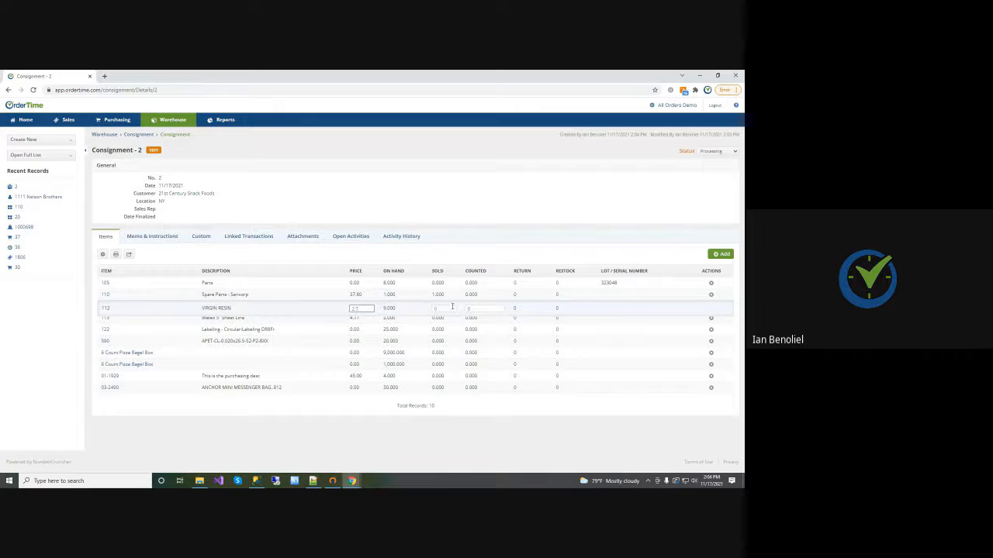
{"action": "left_click", "coordinate": [463, 246]}
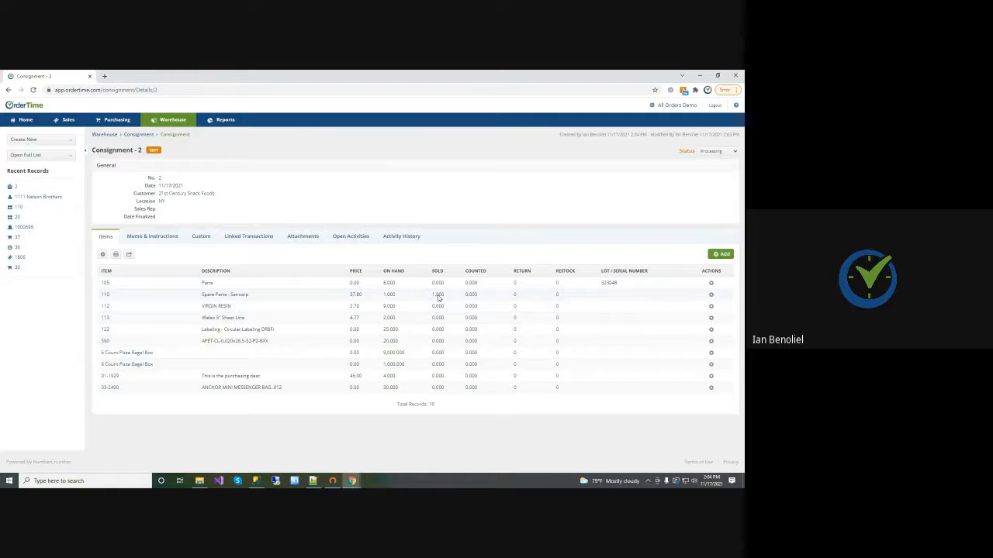
Add and save a return of quantity 1 to location HQ for item 112, VIRGIN RESIN
{"action": "left_click", "coordinate": [515, 306]}
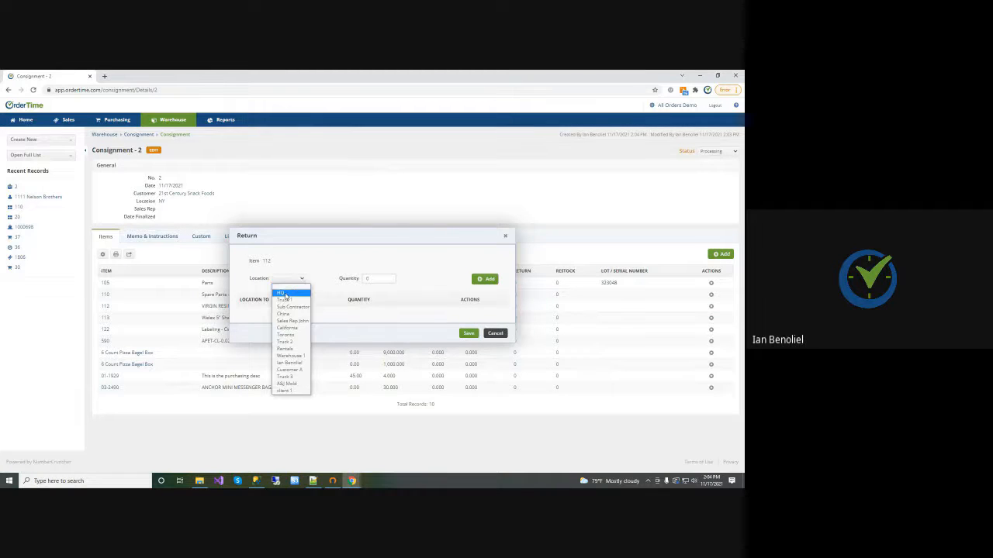
{"action": "left_click", "coordinate": [285, 294]}
{"action": "left_click_drag", "start_coordinate": [388, 281], "coordinate": [351, 280]}
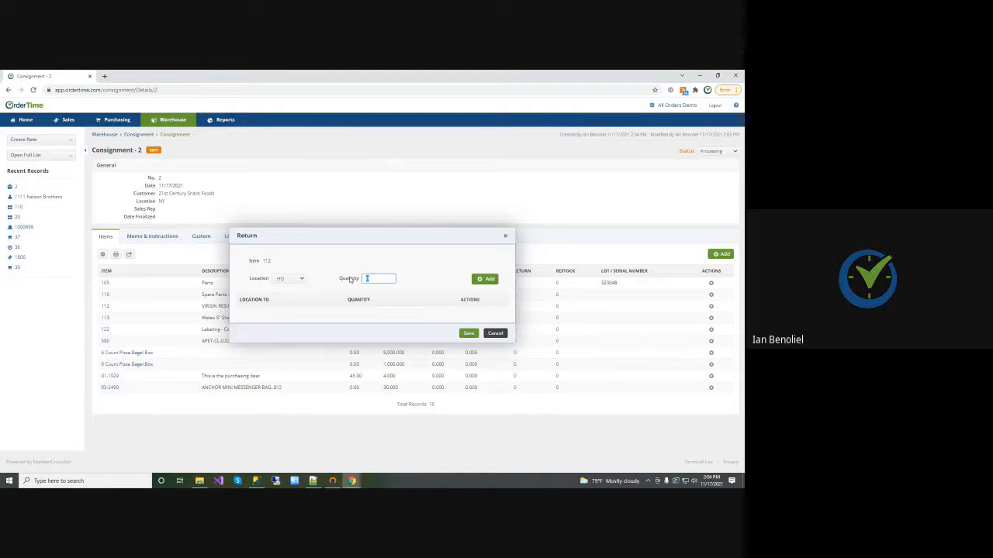
{"action": "type", "text": "1"}
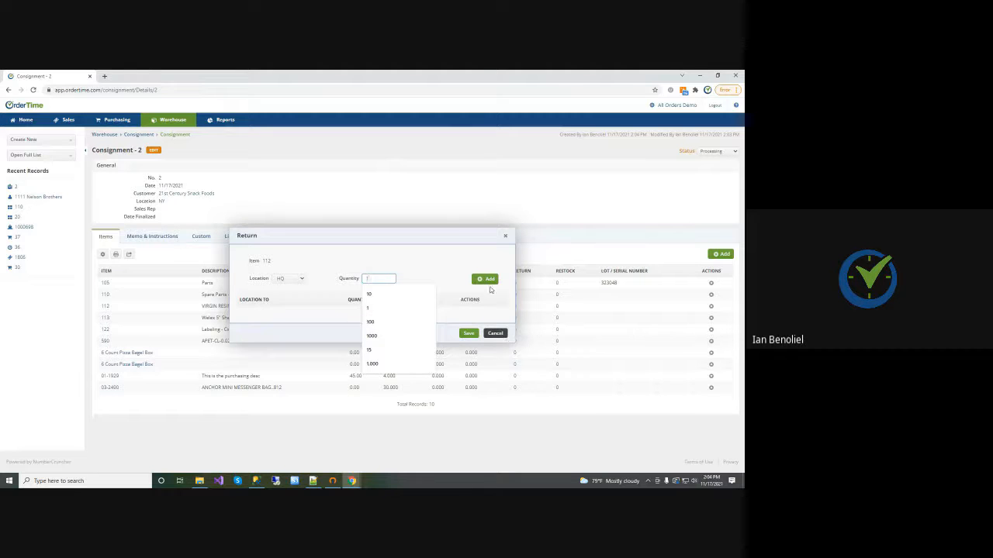
{"action": "left_click", "coordinate": [486, 280]}
{"action": "left_click", "coordinate": [468, 333]}
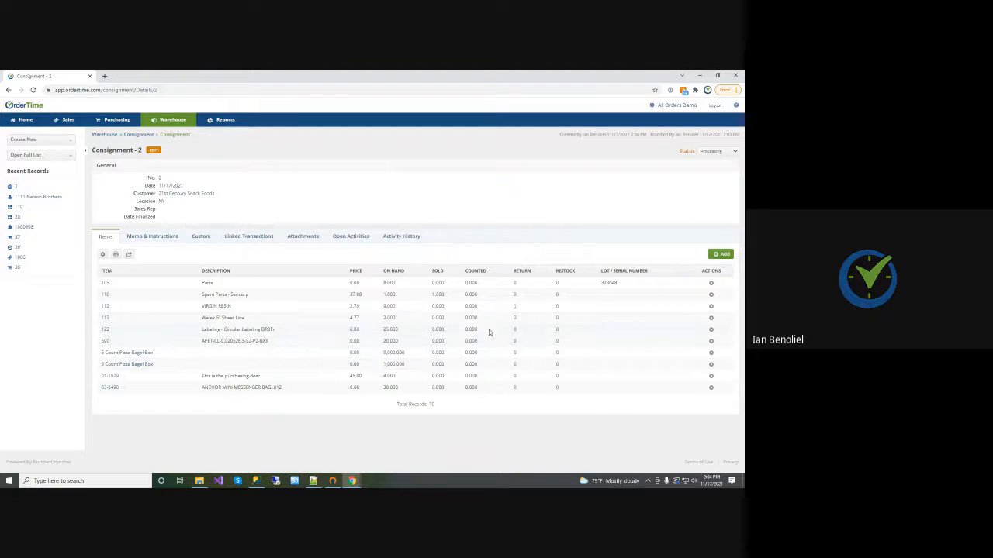
Restock item 110 with quantity 1 from the HQ Floor bin, save, and review the restock entry
{"action": "left_click", "coordinate": [558, 296]}
{"action": "left_click", "coordinate": [469, 290]}
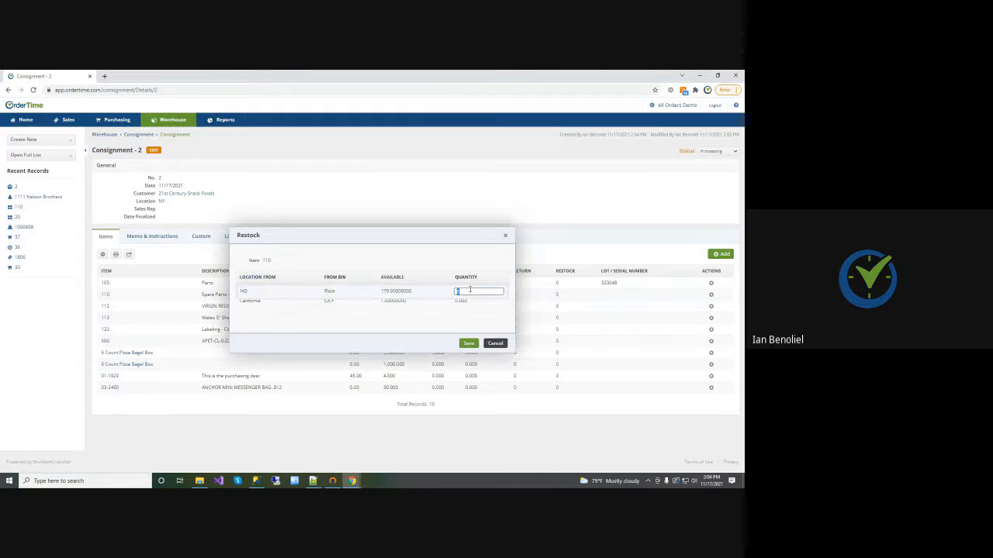
{"action": "type", "text": "1"}
{"action": "left_click", "coordinate": [469, 342]}
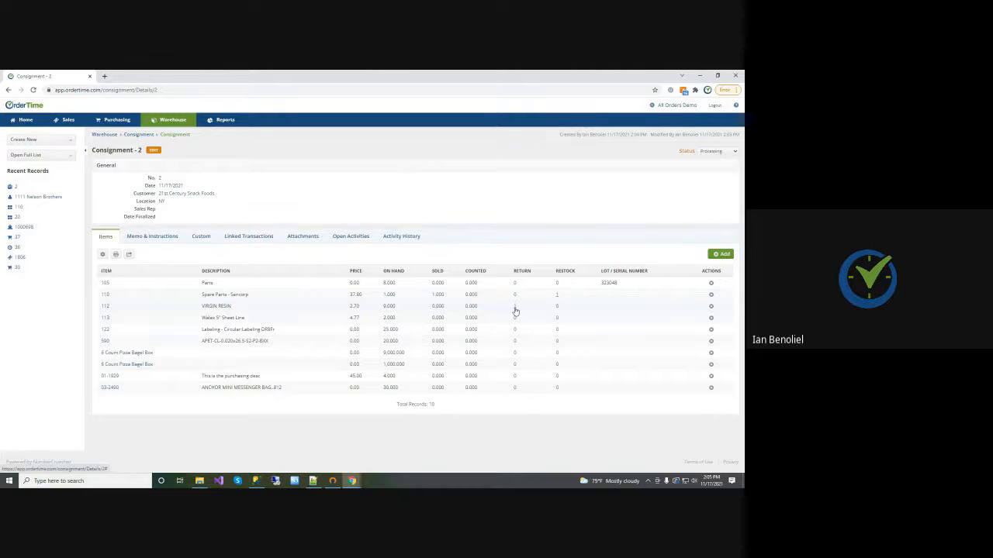
{"action": "left_click", "coordinate": [556, 296]}
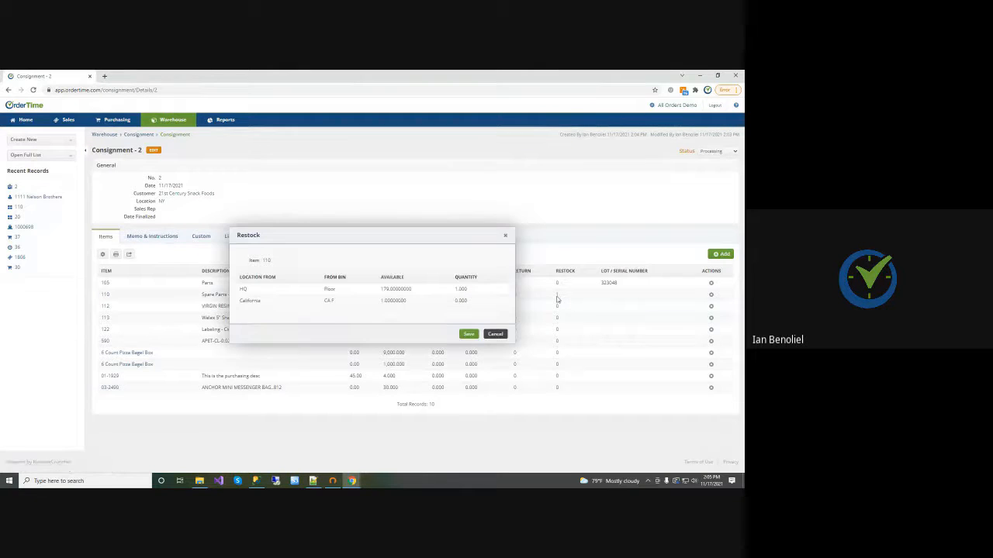
{"action": "left_click", "coordinate": [505, 237]}
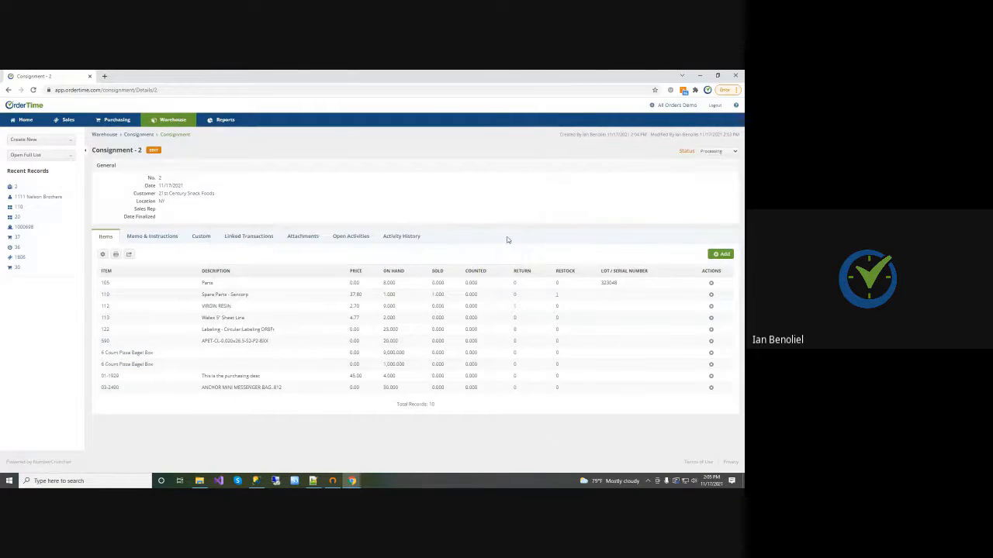
Set the consignment's status to Approved and finalize it
{"action": "left_click", "coordinate": [717, 153]}
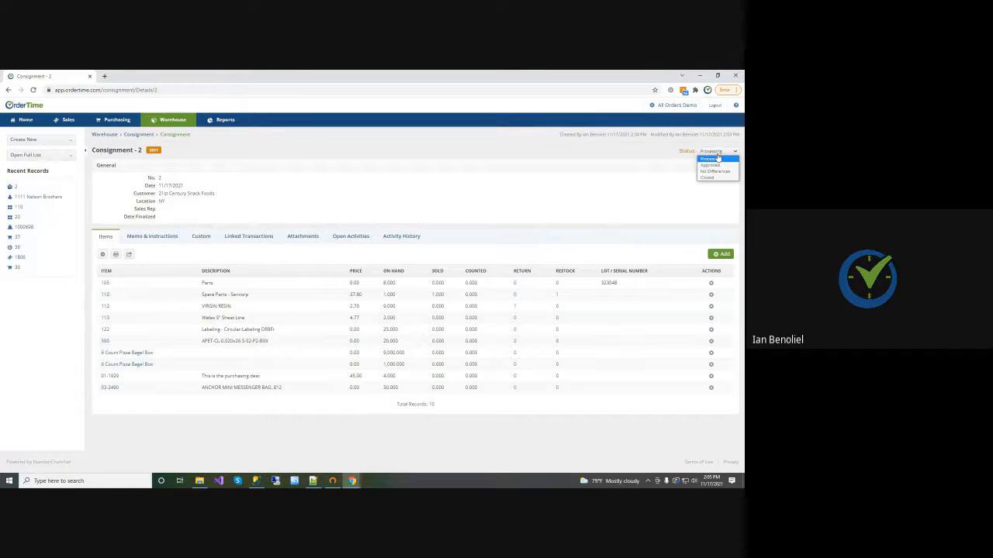
{"action": "left_click", "coordinate": [710, 164]}
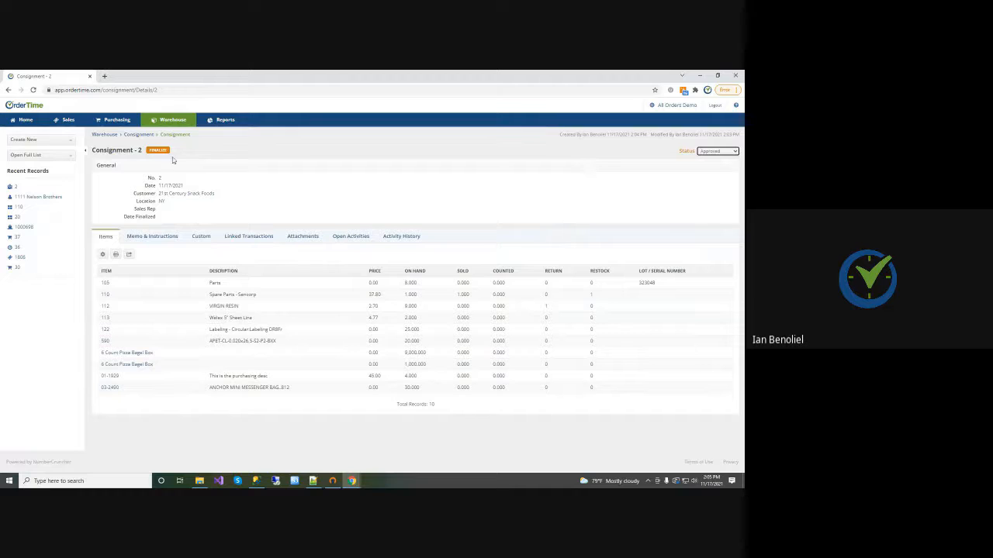
{"action": "left_click", "coordinate": [157, 152]}
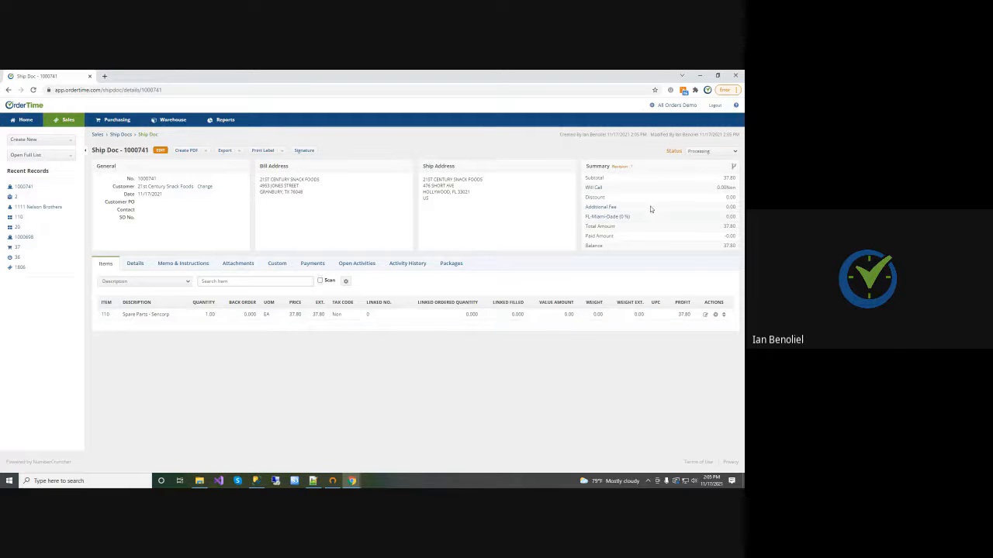
Open consignment 2's first linked transfer, from HQ to NY for item 110, and set its status to Shipped
{"action": "left_click", "coordinate": [15, 199]}
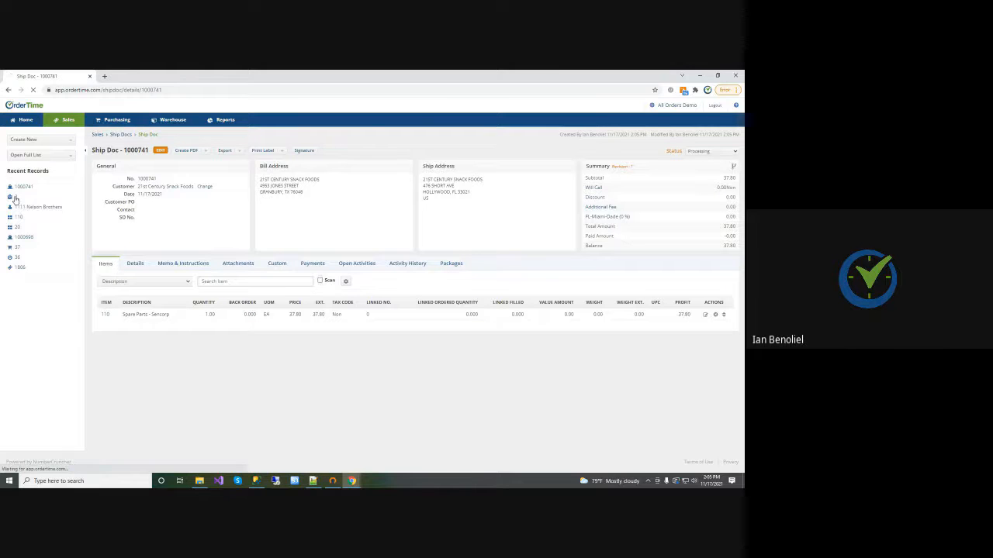
{"action": "left_click", "coordinate": [247, 237]}
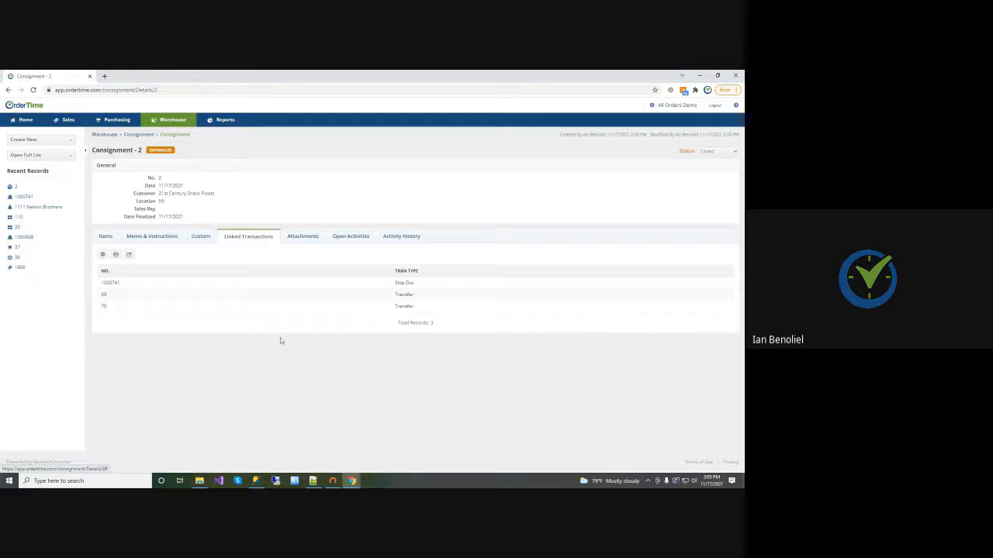
{"action": "left_click", "coordinate": [103, 294]}
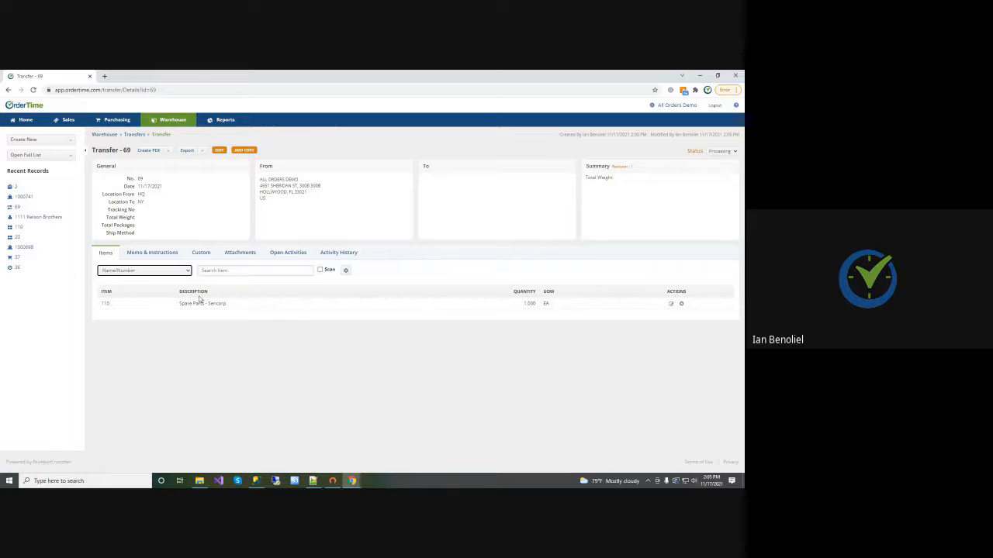
{"action": "left_click", "coordinate": [721, 151]}
{"action": "left_click", "coordinate": [717, 187]}
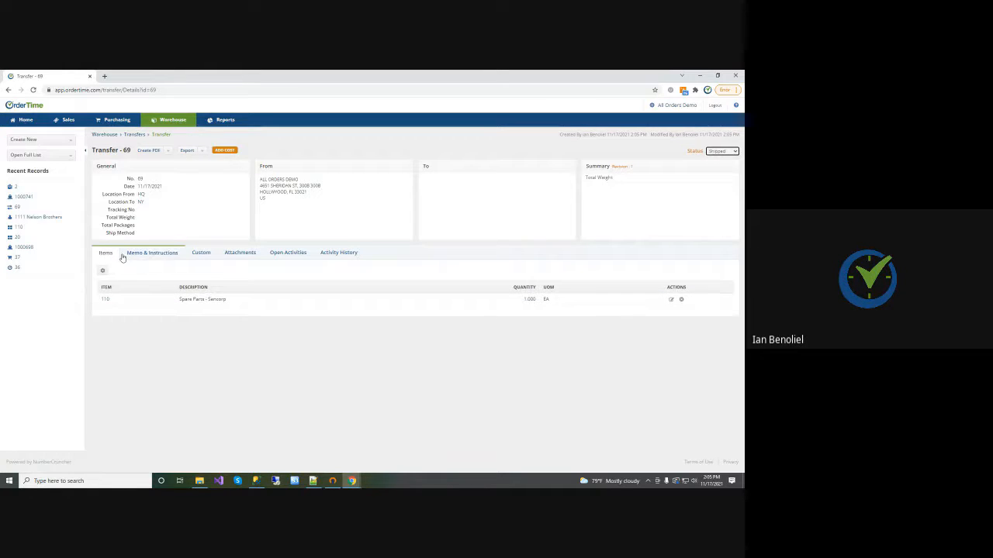
From consignment 2, open the linked transfer from NY to HQ for VIRGIN RESIN and set its status to Shipped
{"action": "left_click", "coordinate": [14, 188]}
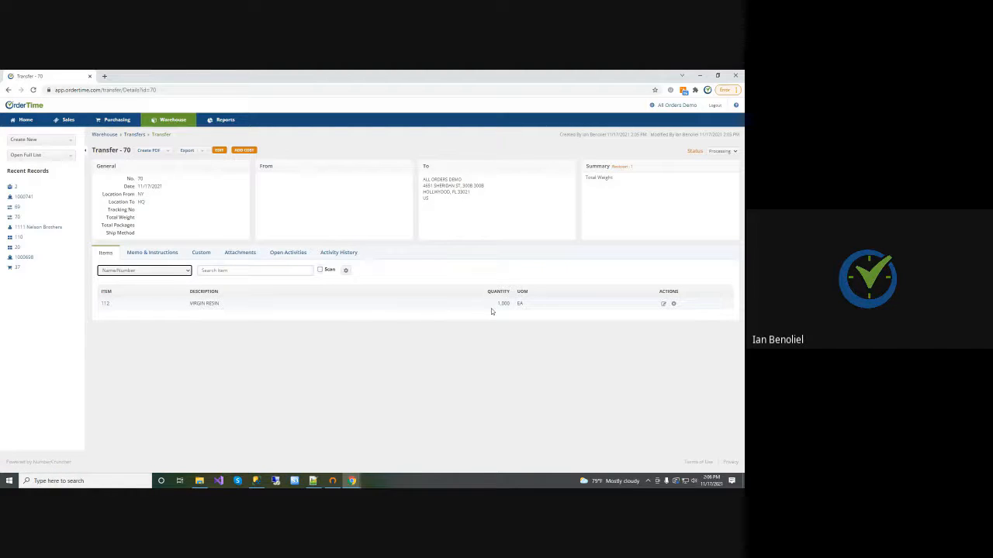
{"action": "left_click", "coordinate": [721, 151]}
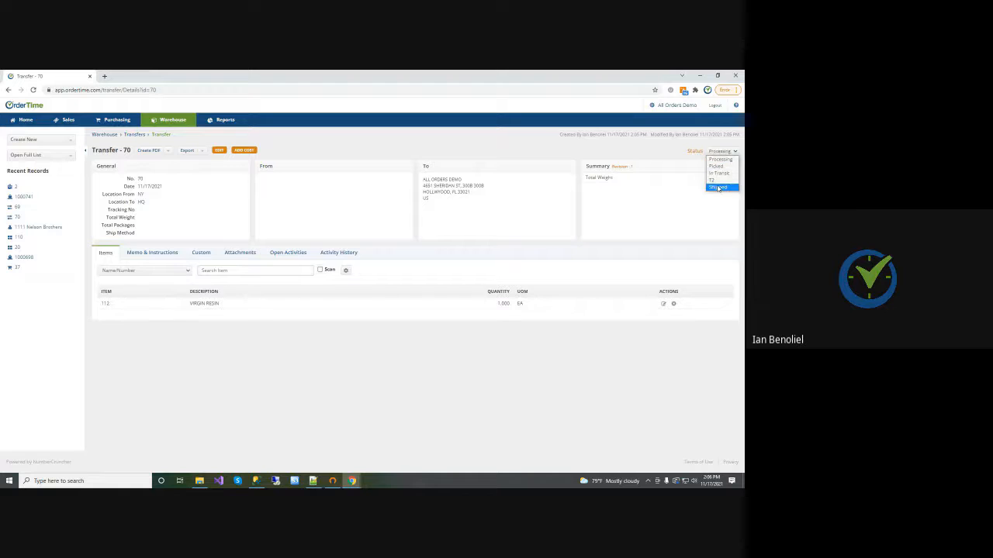
{"action": "left_click", "coordinate": [718, 188]}
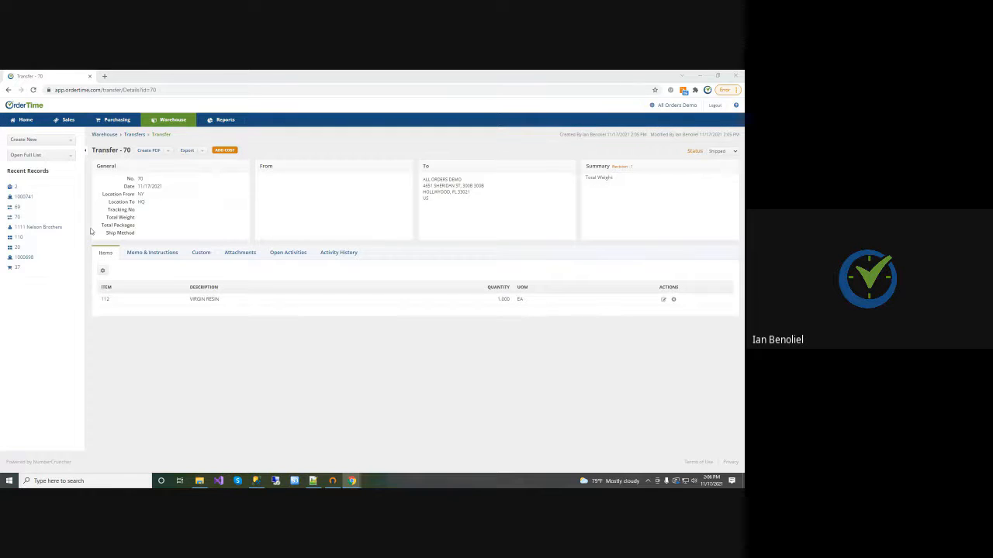
Enable Validate Shipping Address in the advanced sales settings of the company preferences and save
{"action": "left_click", "coordinate": [23, 119]}
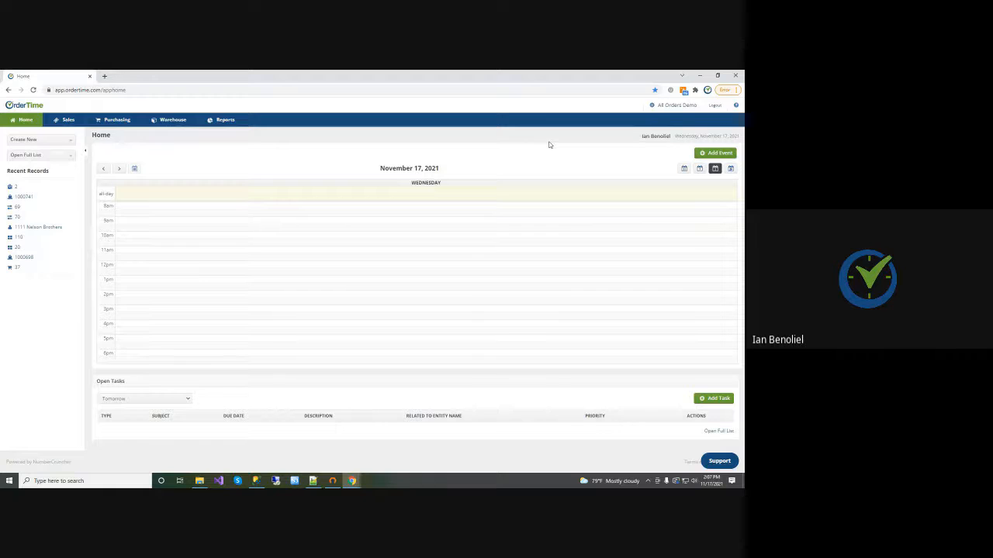
{"action": "left_click", "coordinate": [687, 106]}
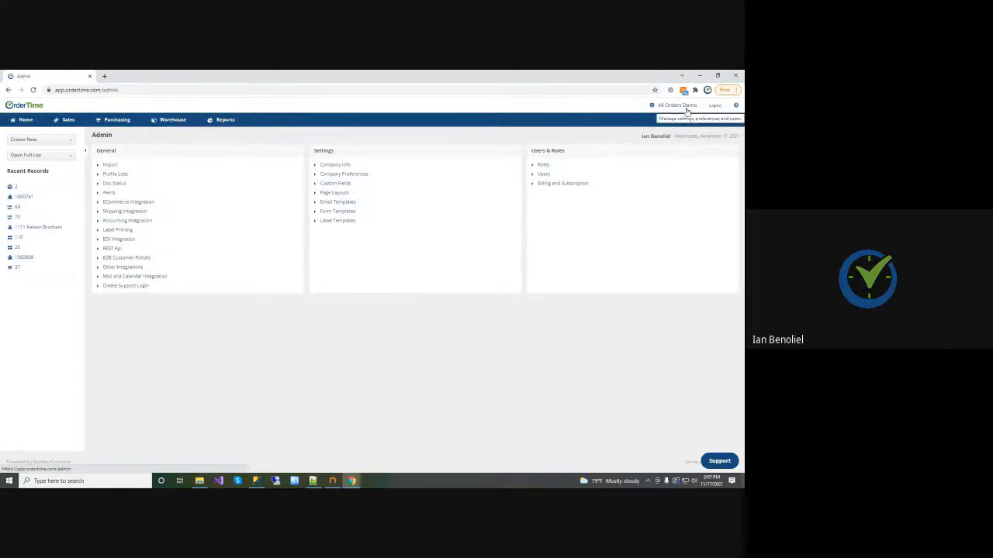
{"action": "left_click", "coordinate": [346, 176]}
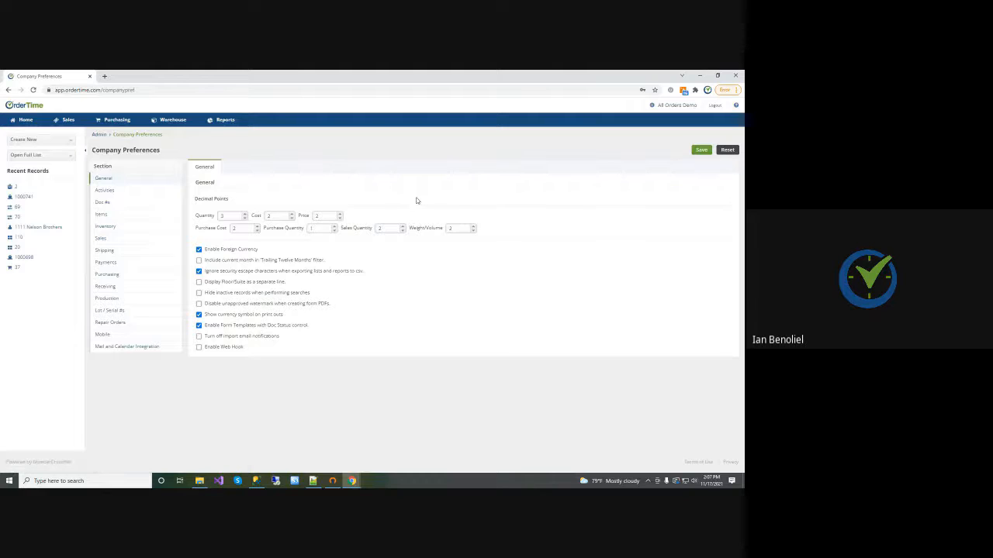
{"action": "left_click", "coordinate": [115, 238]}
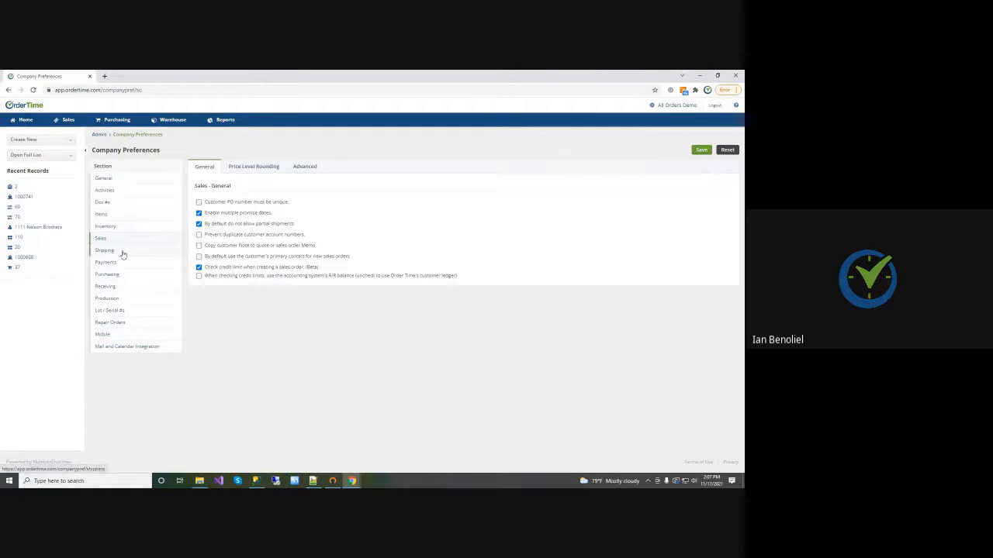
{"action": "left_click", "coordinate": [305, 167]}
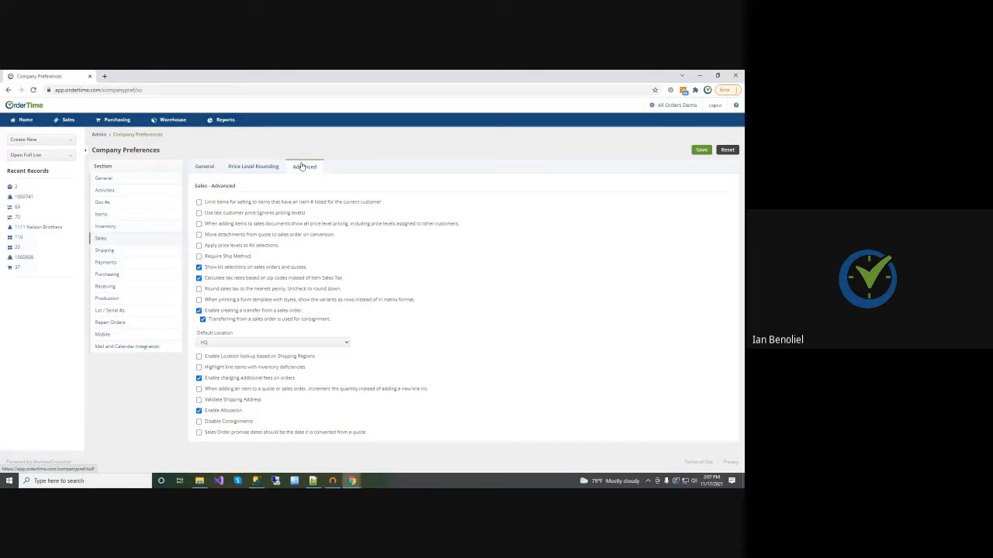
{"action": "left_click", "coordinate": [199, 400]}
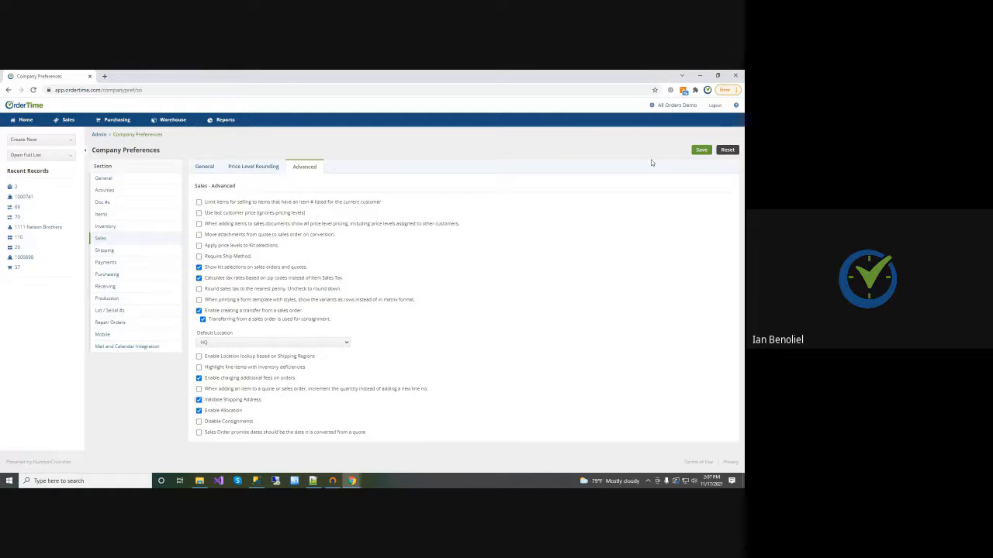
{"action": "left_click", "coordinate": [703, 151]}
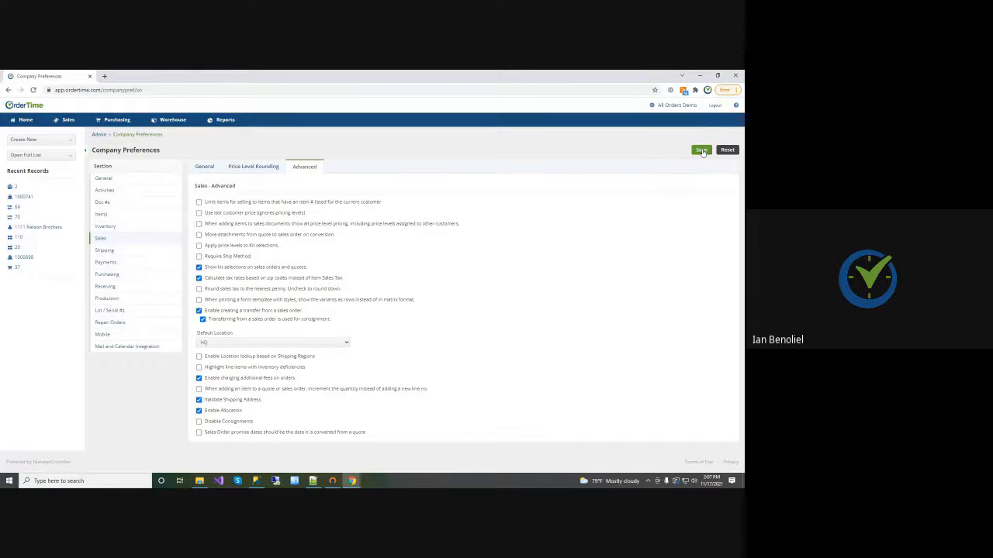
Reload the company preferences and check the Validate Shipping Address option in the advanced sales settings
{"action": "left_click", "coordinate": [33, 90]}
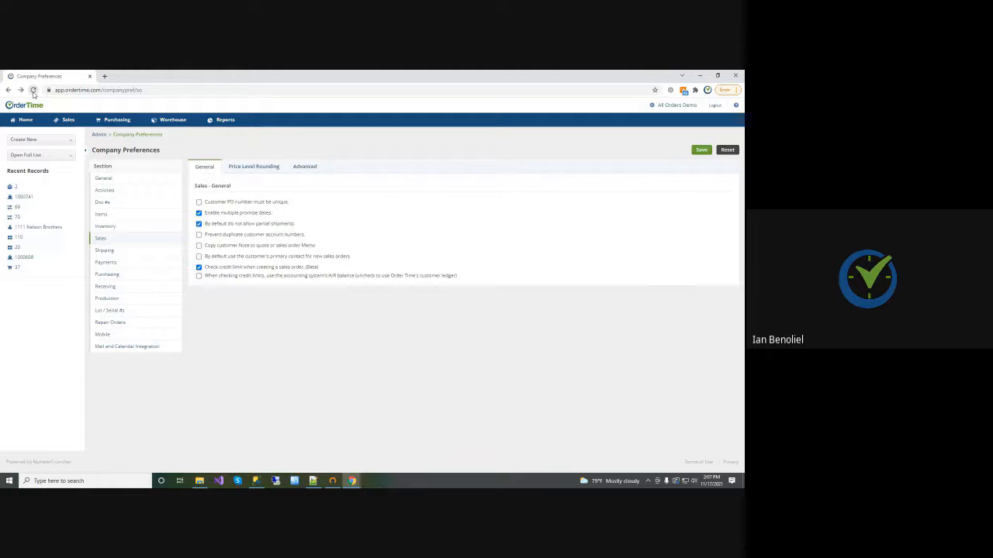
{"action": "left_click", "coordinate": [305, 168]}
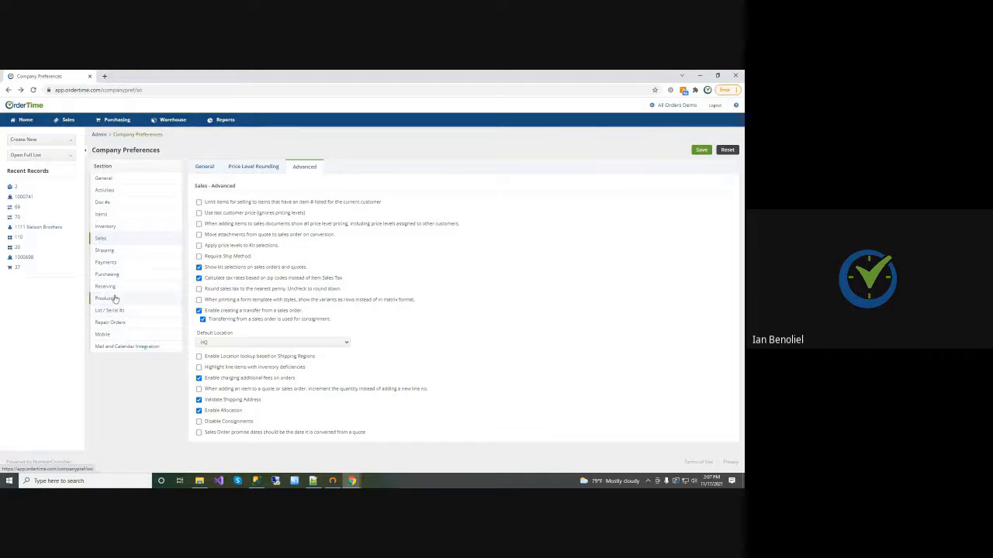
{"action": "left_click", "coordinate": [111, 241]}
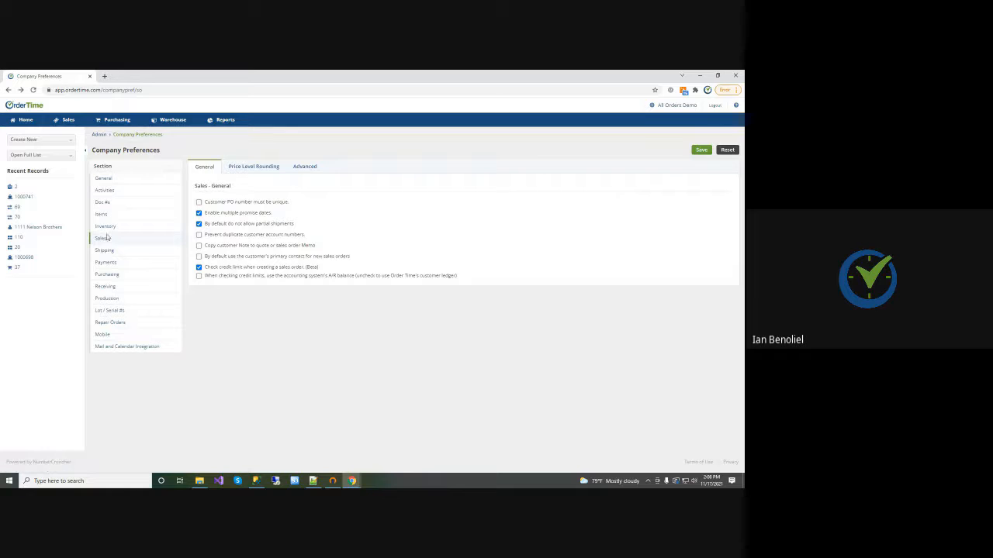
{"action": "left_click", "coordinate": [295, 168]}
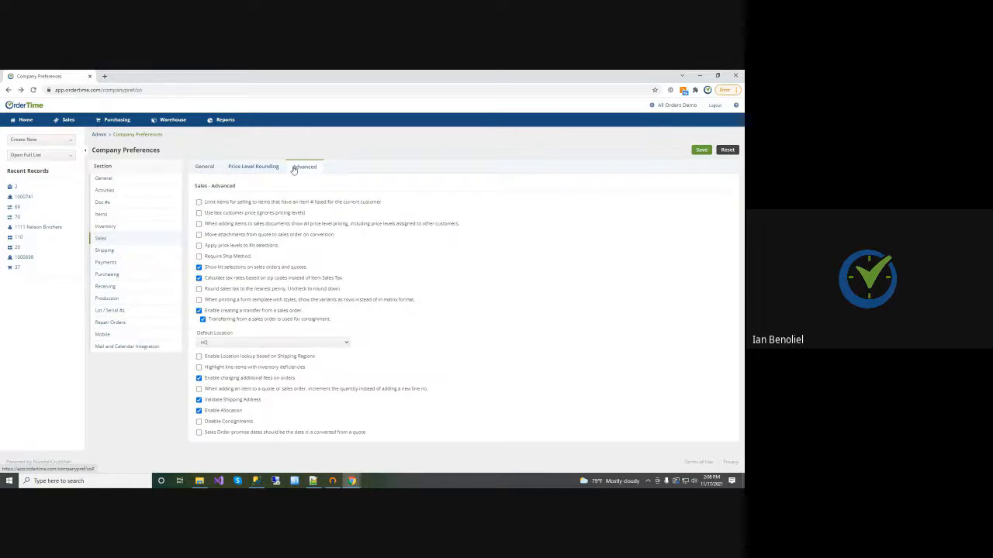
Start a new customer named Order Time and autofill its company, primary contact and primary billing address details
{"action": "left_click", "coordinate": [23, 121]}
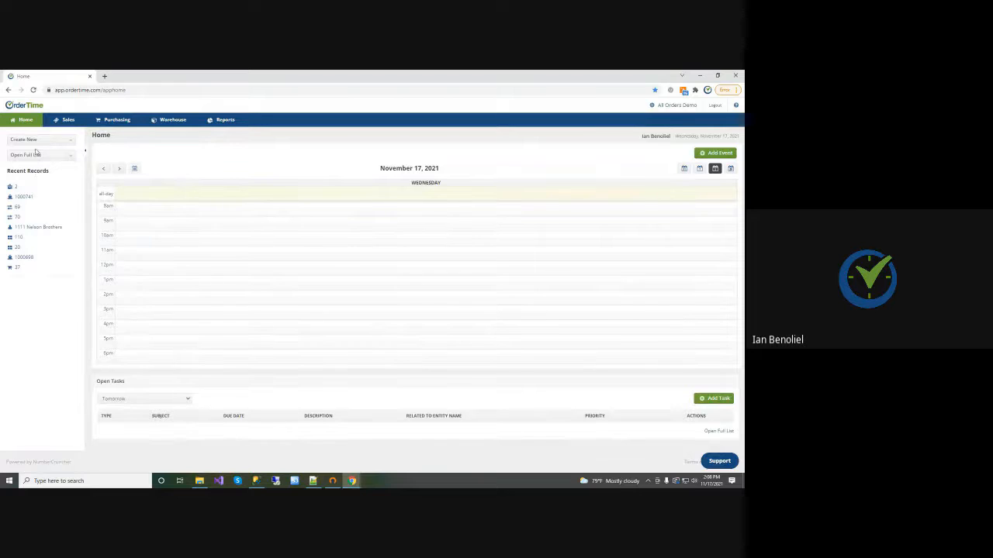
{"action": "left_click", "coordinate": [35, 140]}
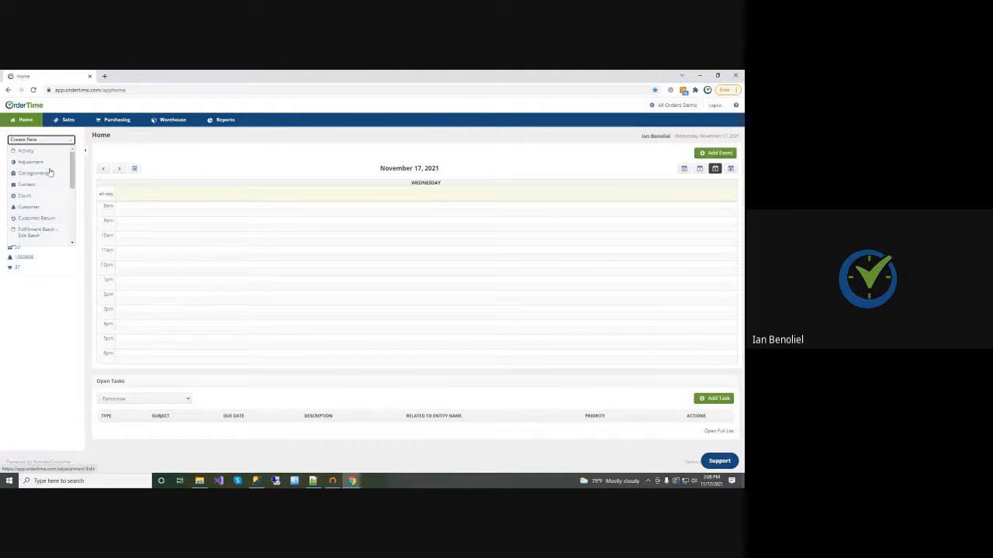
{"action": "left_click", "coordinate": [34, 207]}
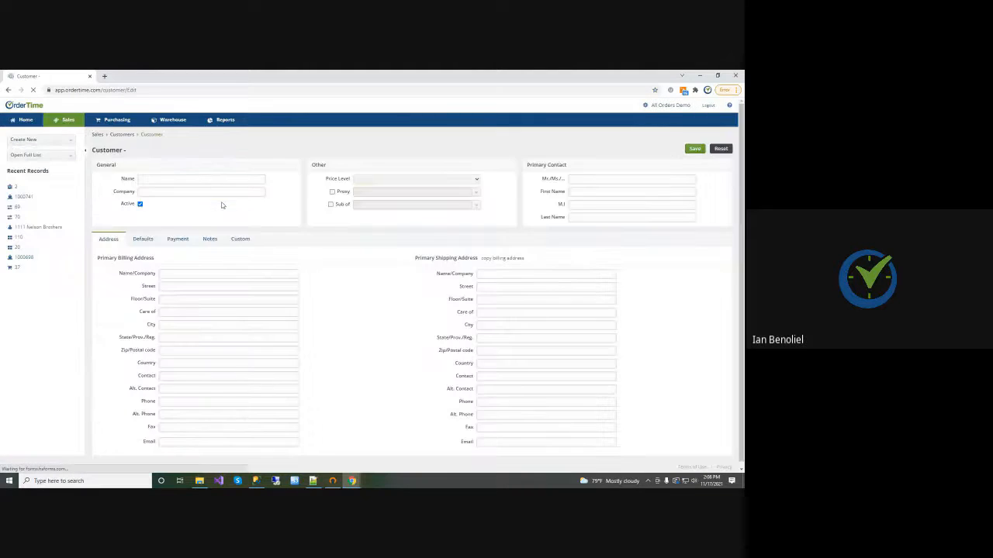
{"action": "left_click", "coordinate": [162, 178]}
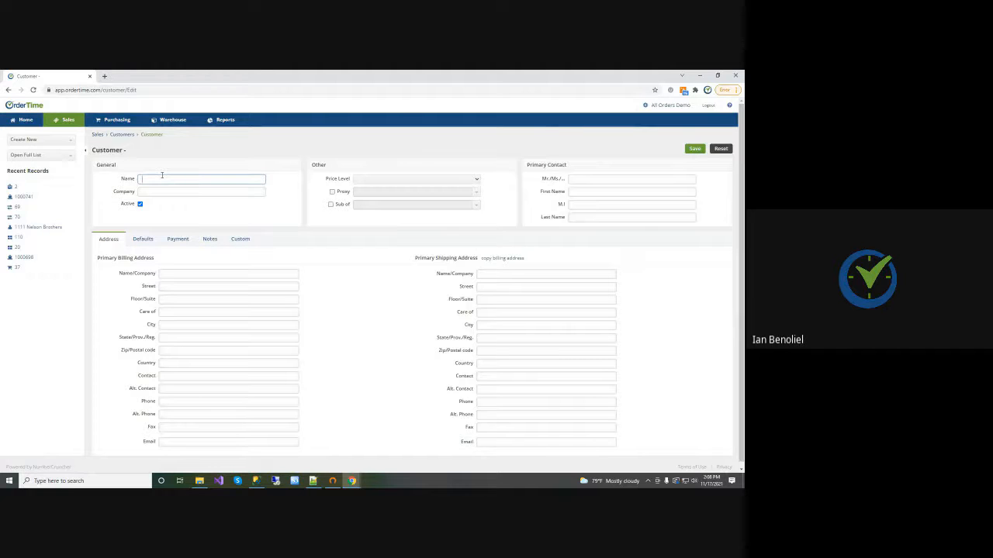
{"action": "type", "text": "Order Time"}
{"action": "key", "text": "Tab"}
{"action": "left_click", "coordinate": [184, 273]}
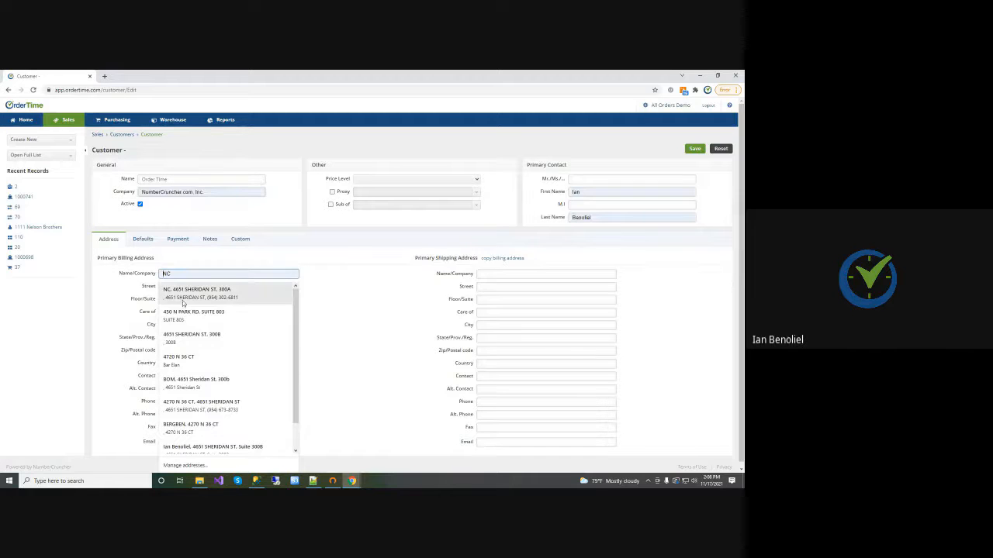
{"action": "left_click", "coordinate": [183, 304]}
Remove the letter from the billing address's suite number and copy the billing address to the primary shipping address
{"action": "left_click_drag", "start_coordinate": [203, 286], "coordinate": [163, 286]}
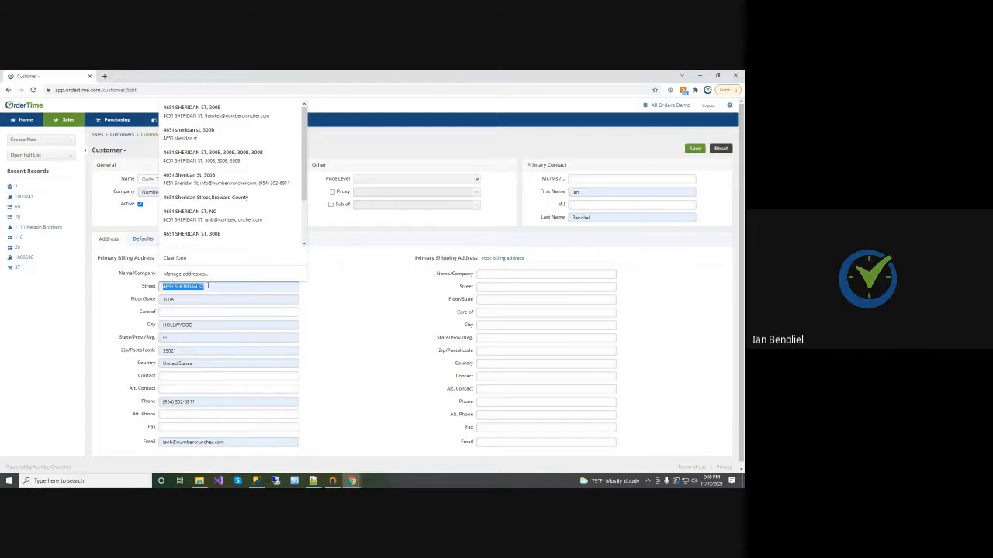
{"action": "left_click", "coordinate": [351, 283]}
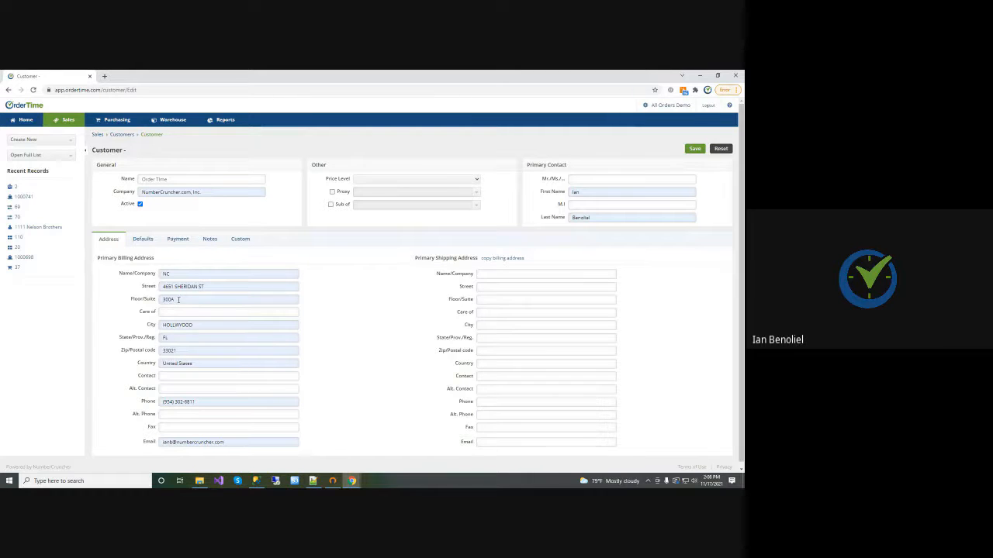
{"action": "left_click_drag", "start_coordinate": [178, 300], "coordinate": [172, 300]}
{"action": "key", "text": "BackSpace"}
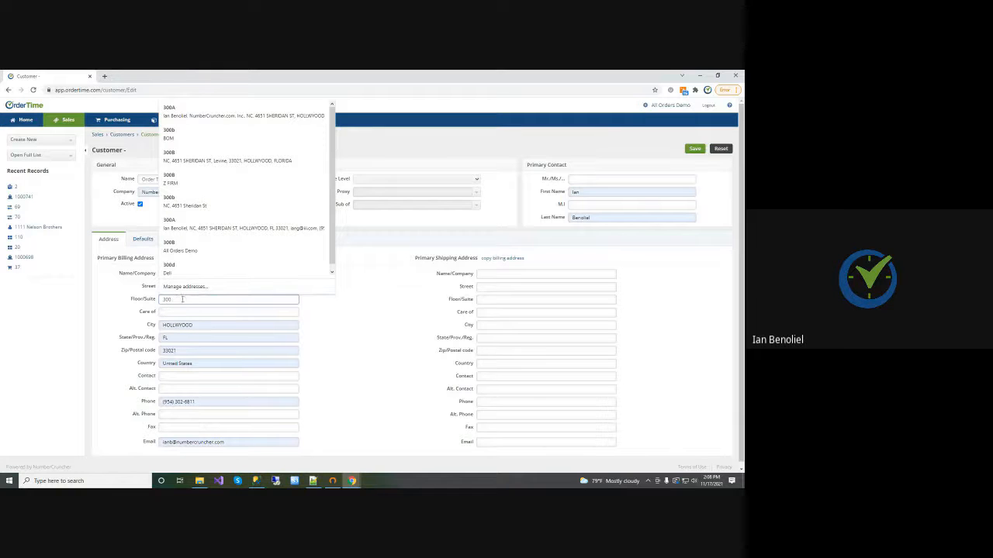
{"action": "left_click", "coordinate": [507, 258]}
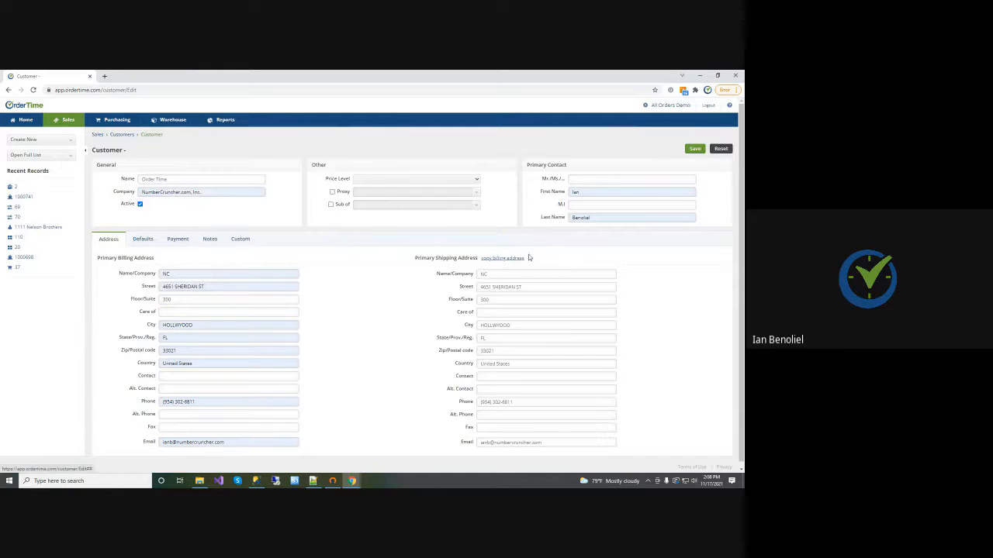
Try to save the customer, and change its name to Order Time3
{"action": "left_click", "coordinate": [695, 148]}
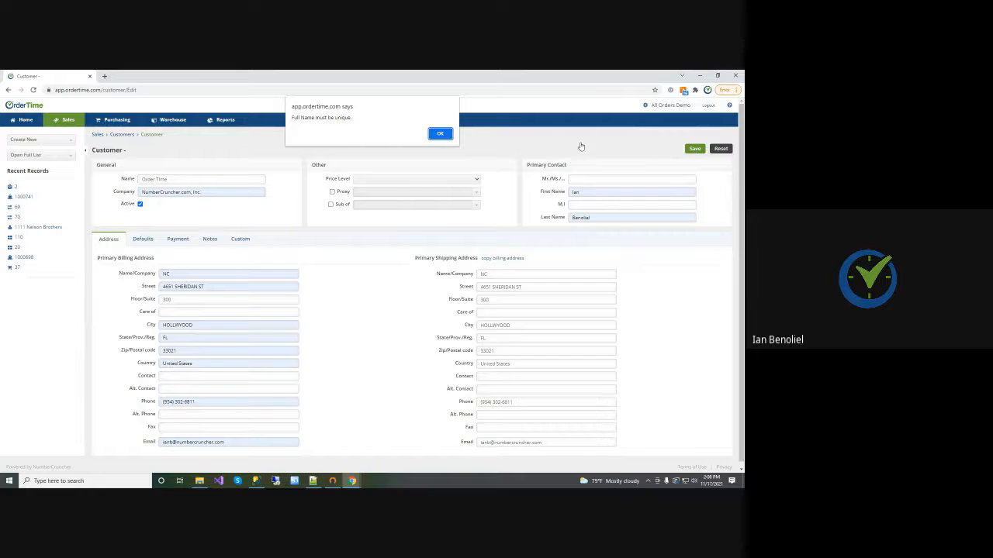
{"action": "left_click", "coordinate": [439, 133]}
{"action": "left_click", "coordinate": [165, 179]}
{"action": "type", "text": "3"}
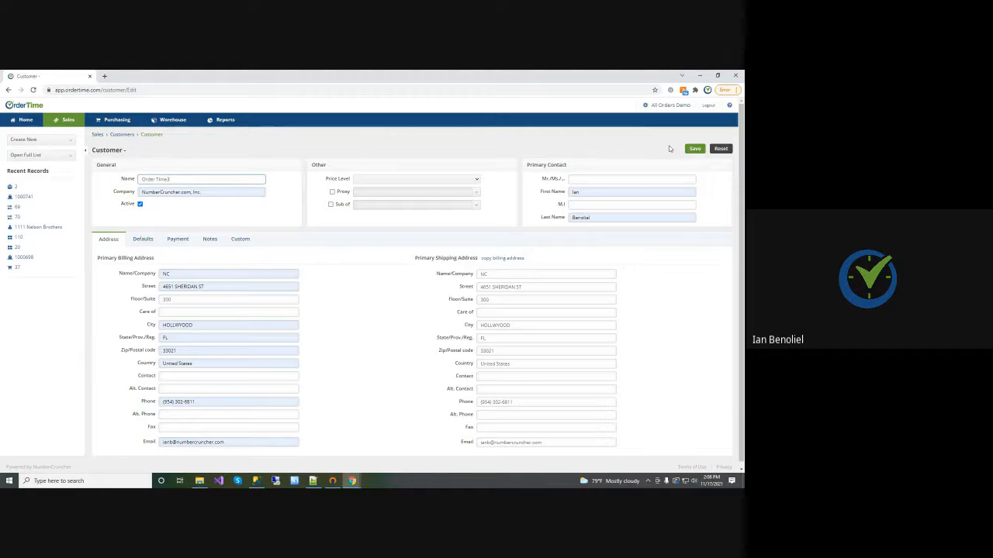
Save the customer to review the matching address in Shipping Address Validation, and cancel the validation
{"action": "left_click", "coordinate": [695, 148]}
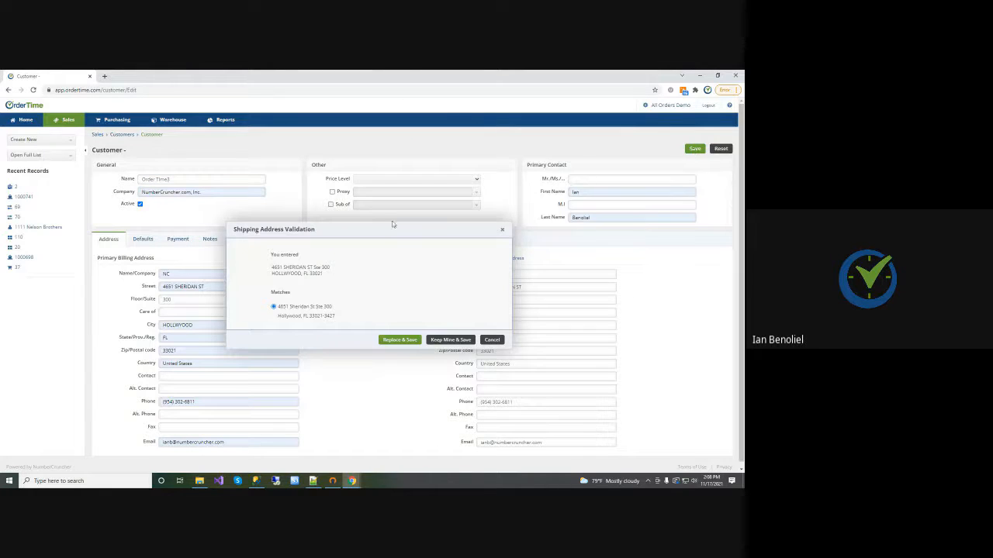
{"action": "left_click_drag", "start_coordinate": [380, 230], "coordinate": [381, 178]}
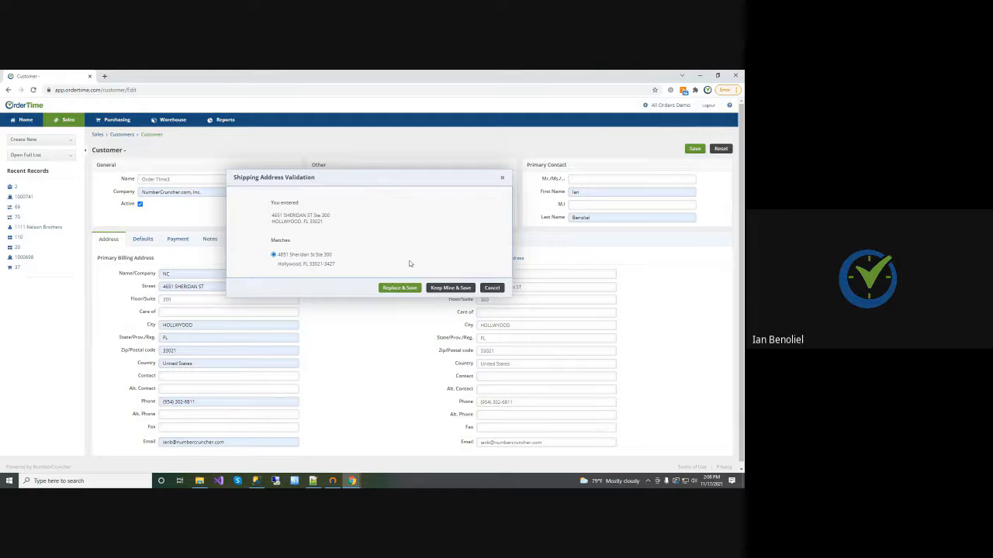
{"action": "left_click", "coordinate": [491, 288]}
Append the letter b to the shipping address's suite number and save the customer
{"action": "left_click", "coordinate": [251, 299]}
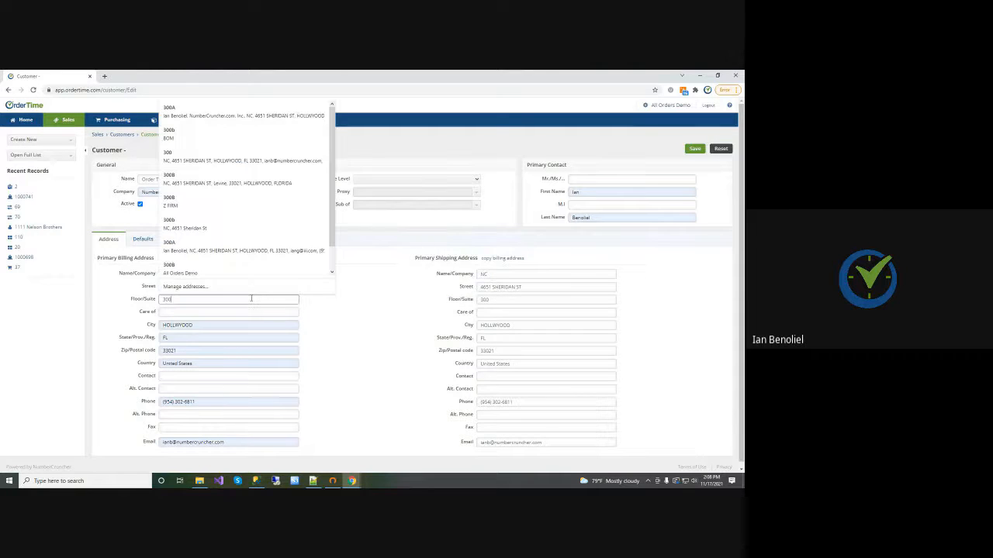
{"action": "left_click", "coordinate": [543, 299]}
{"action": "type", "text": "b"}
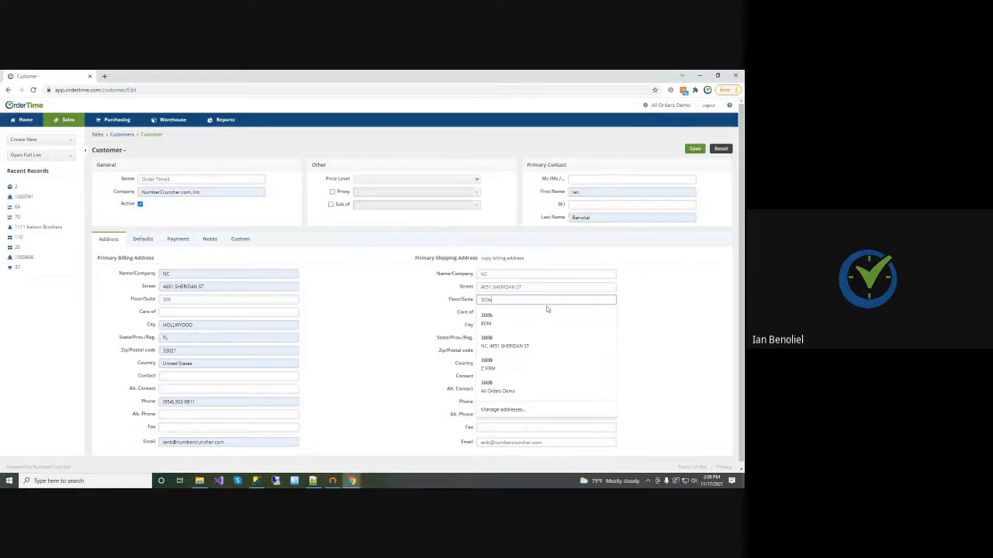
{"action": "left_click", "coordinate": [681, 306]}
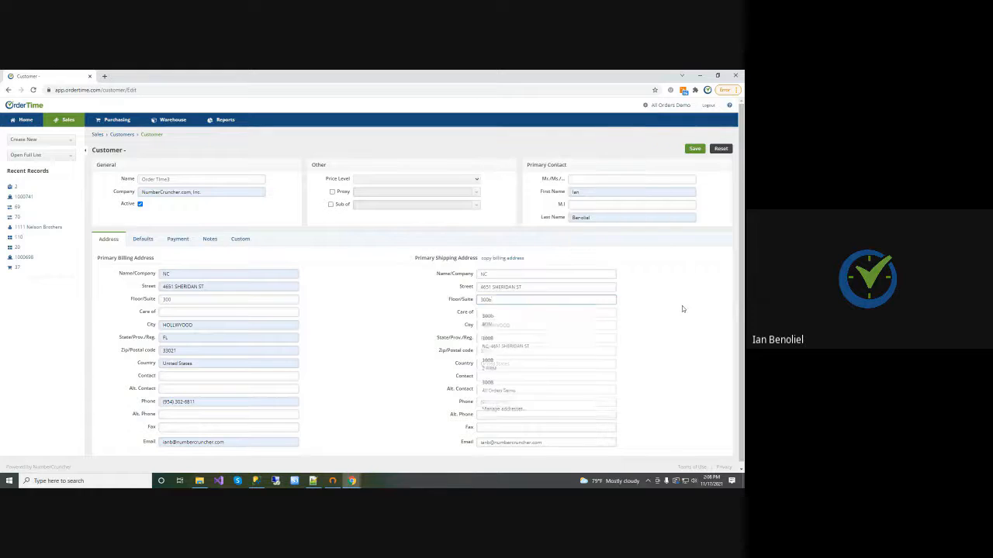
{"action": "left_click", "coordinate": [694, 149]}
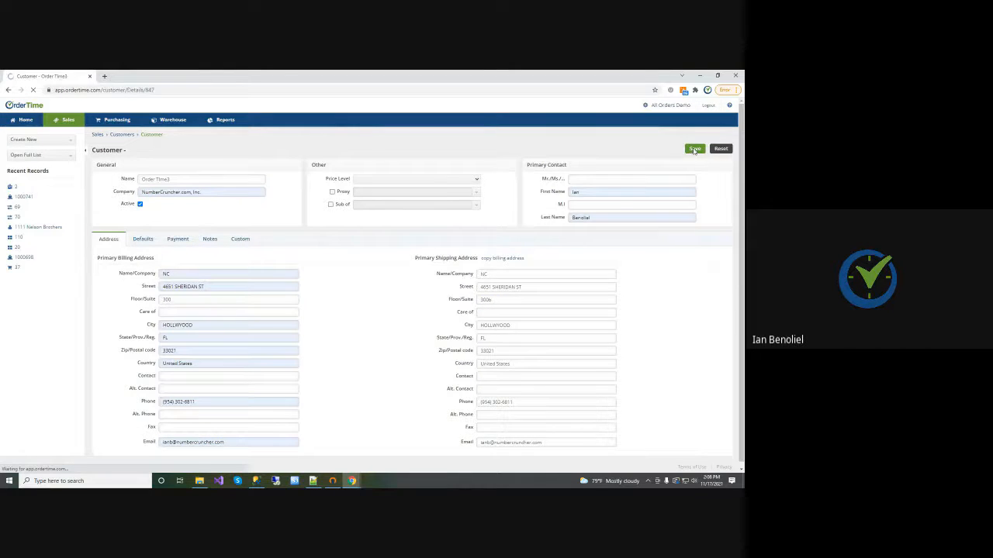
Remove the letter b from the customer's shipping suite number and save, replacing the entered address with the validated match
{"action": "left_click", "coordinate": [181, 152]}
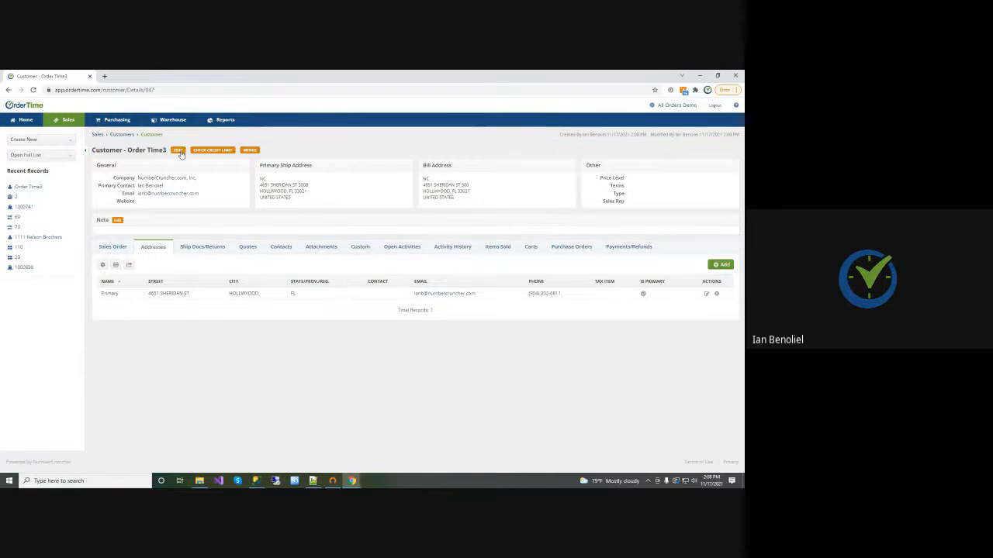
{"action": "left_click", "coordinate": [492, 300]}
{"action": "key", "text": "BackSpace"}
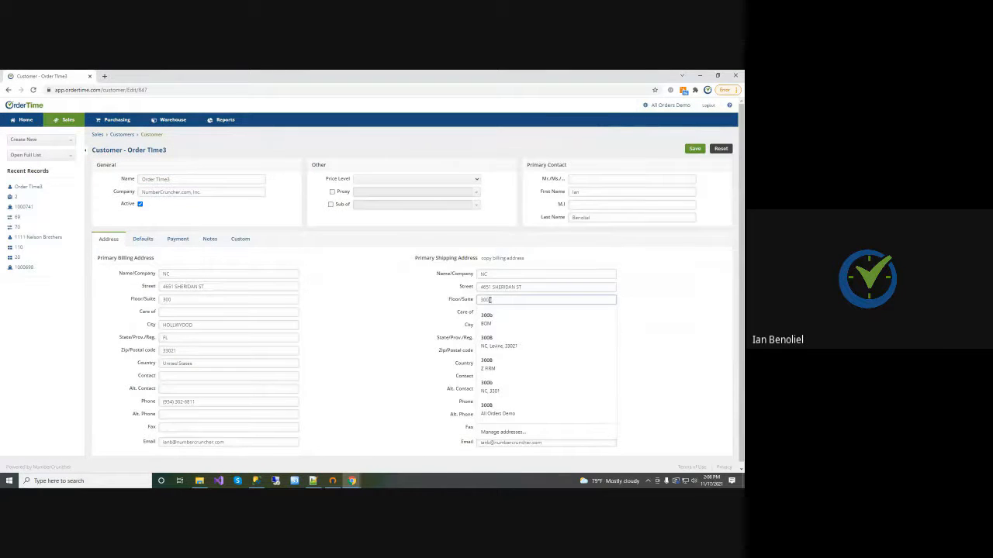
{"action": "left_click", "coordinate": [695, 149]}
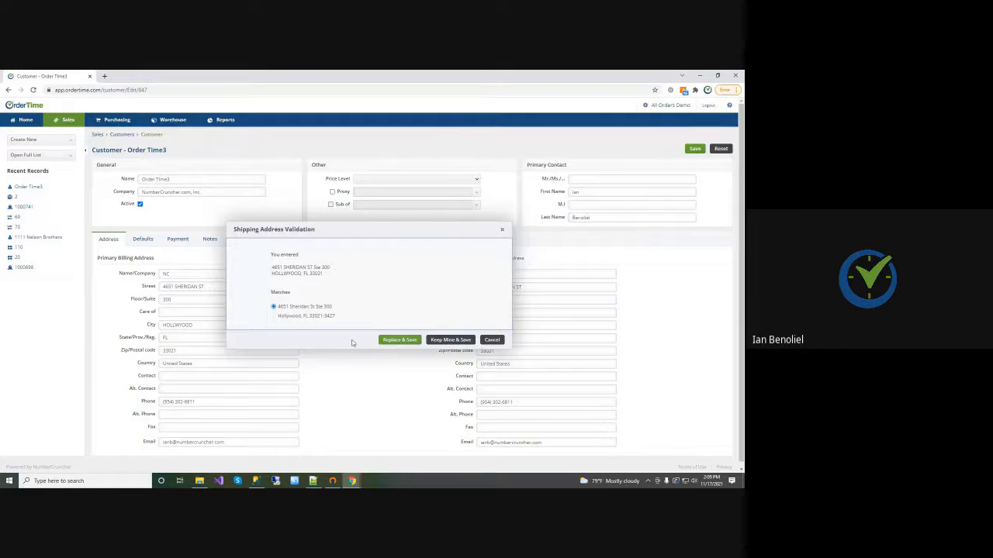
{"action": "left_click", "coordinate": [399, 341]}
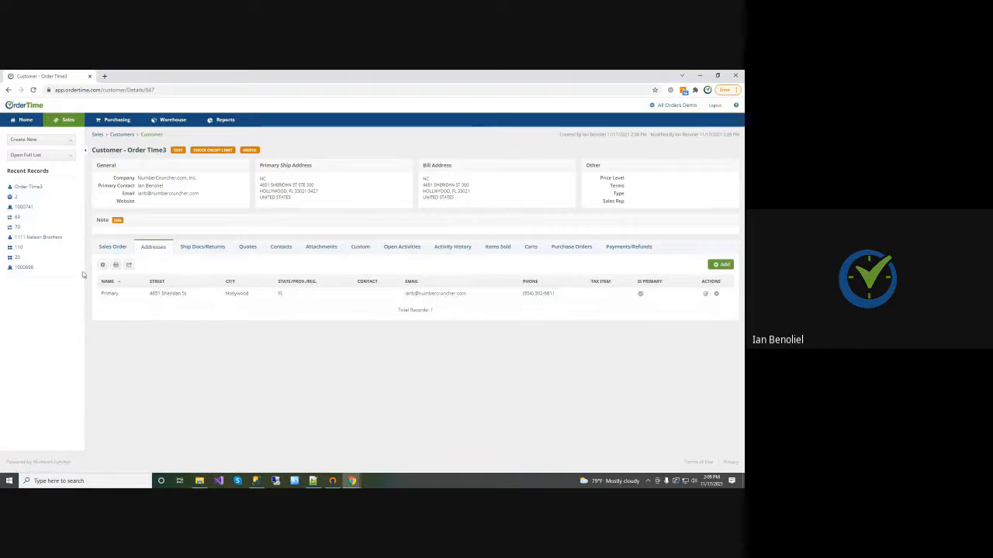
Check the customer's sales orders and examine the extended zip code in the primary ship address
{"action": "left_click", "coordinate": [105, 255]}
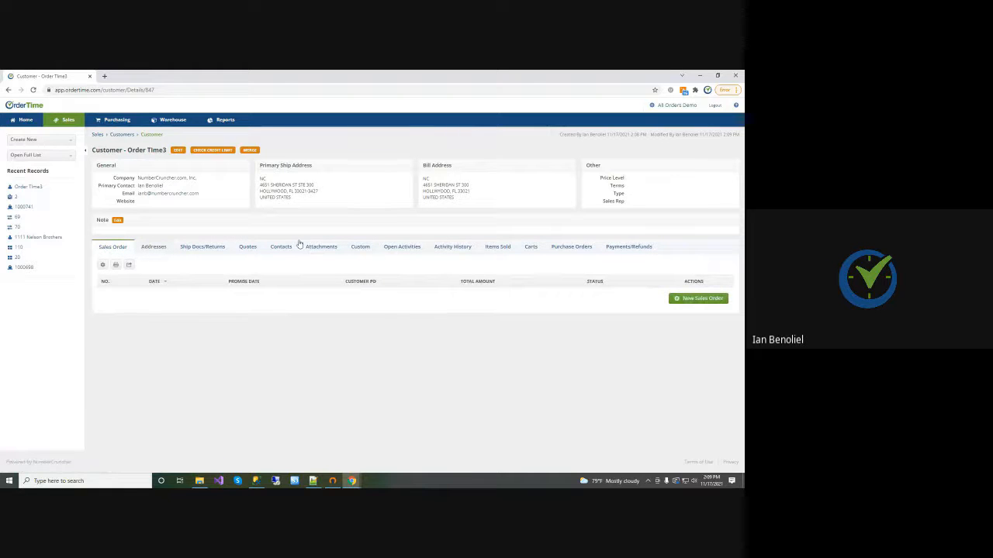
{"action": "left_click_drag", "start_coordinate": [289, 191], "coordinate": [316, 193]}
{"action": "left_click", "coordinate": [310, 194]}
{"action": "double_click", "coordinate": [309, 192]}
Open the company's Admin page
{"action": "left_click", "coordinate": [671, 105]}
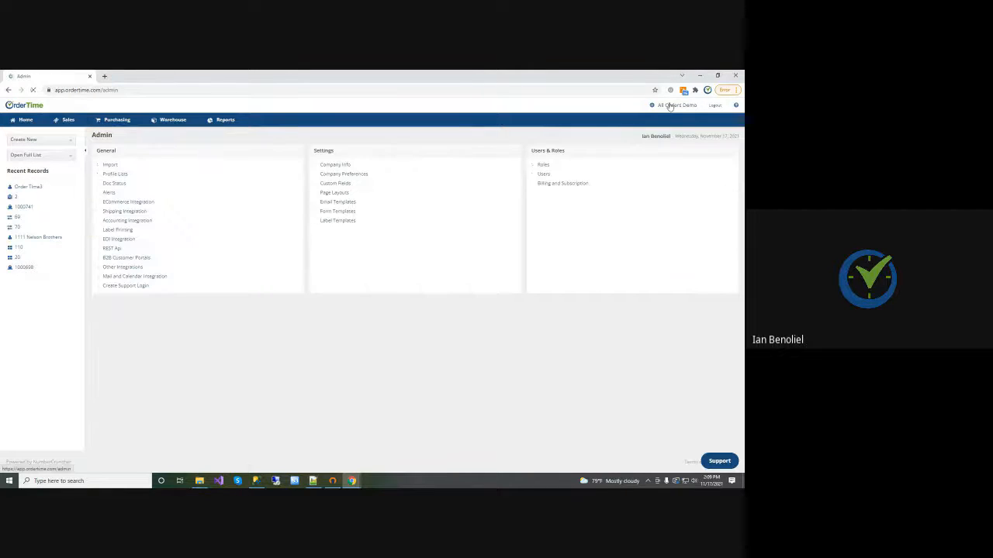
{"action": "left_click", "coordinate": [27, 122]}
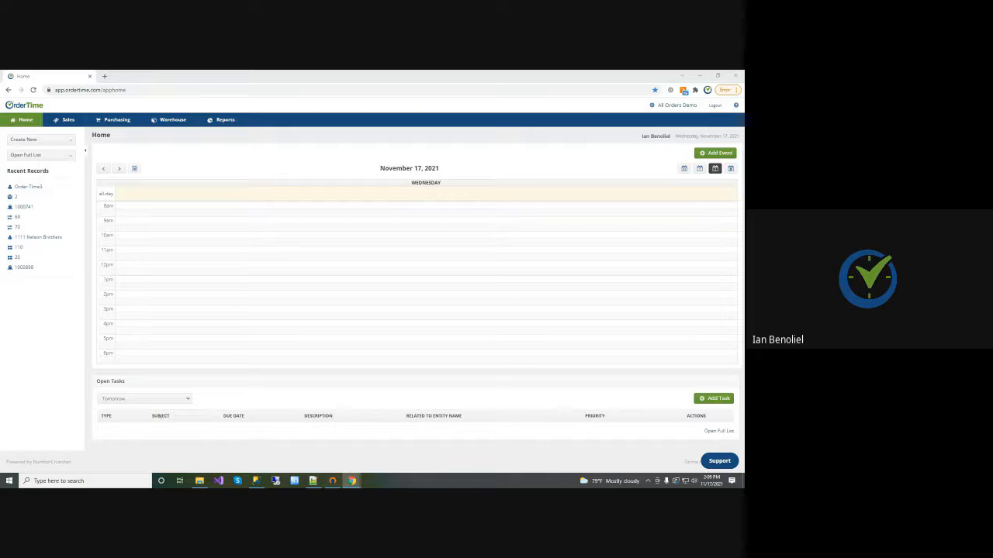
{"action": "left_click", "coordinate": [671, 106]}
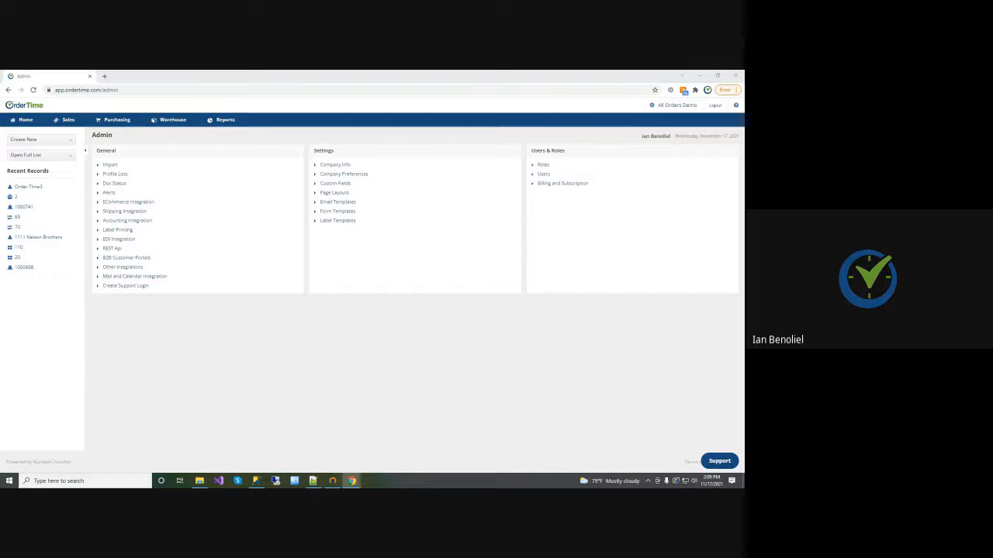
Open help.ordertime.com/help/version-1031 in a new browser tab and skim the release notes' added, improved and fixed items
{"action": "left_click", "coordinate": [110, 78]}
{"action": "left_click", "coordinate": [104, 77]}
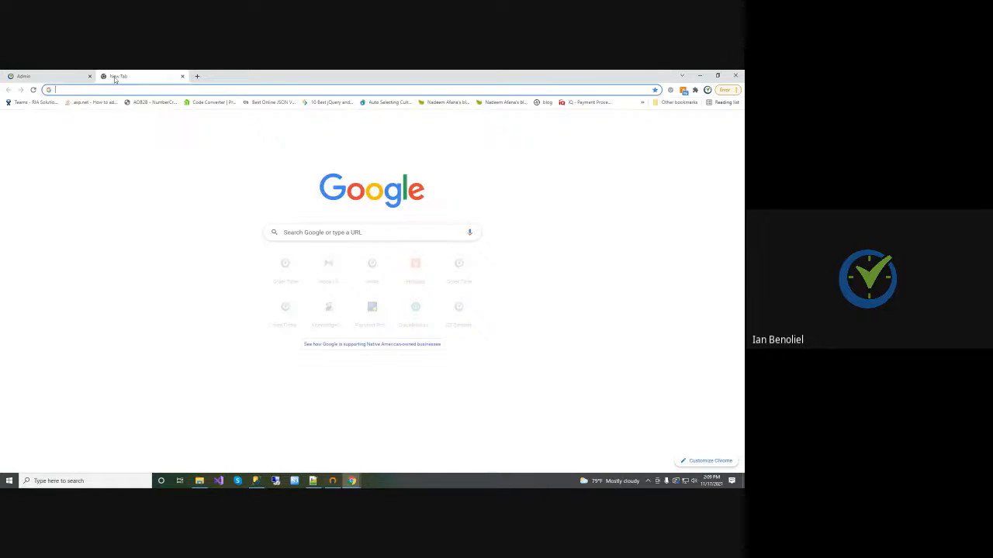
{"action": "key", "text": "ctrl+v"}
{"action": "key", "text": "Return"}
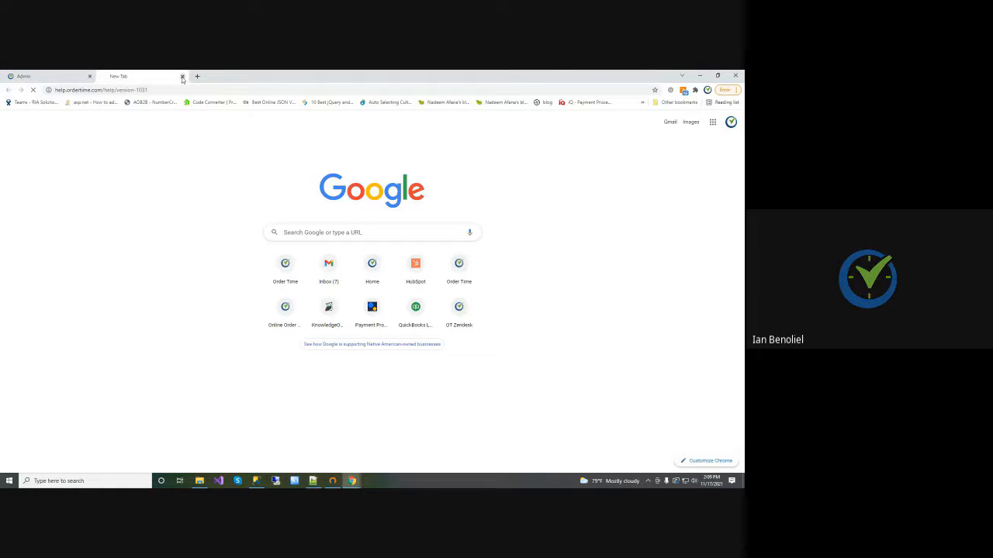
{"action": "scroll", "coordinate": [381, 186], "scroll_direction": "down", "scroll_amount": 20}
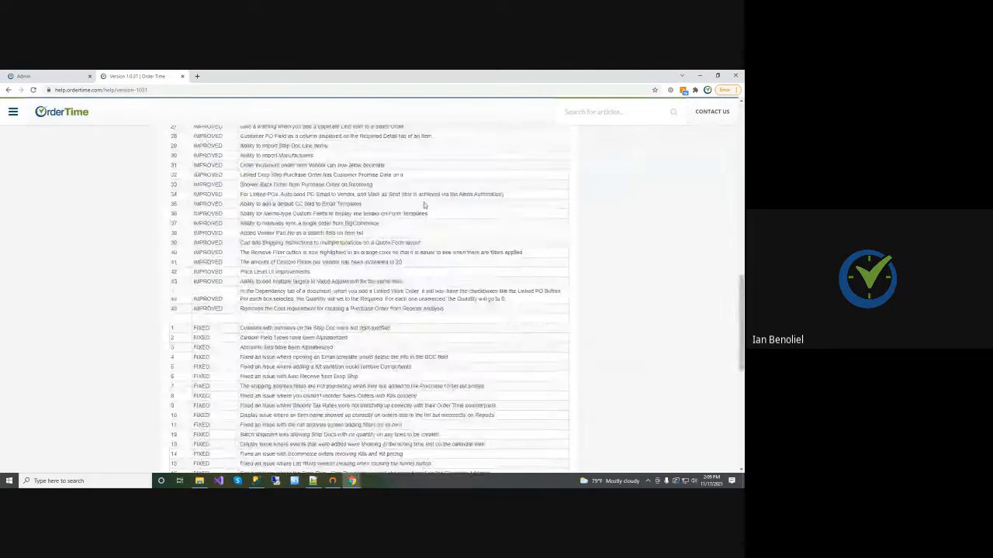
{"action": "scroll", "coordinate": [425, 208], "scroll_direction": "up", "scroll_amount": 20}
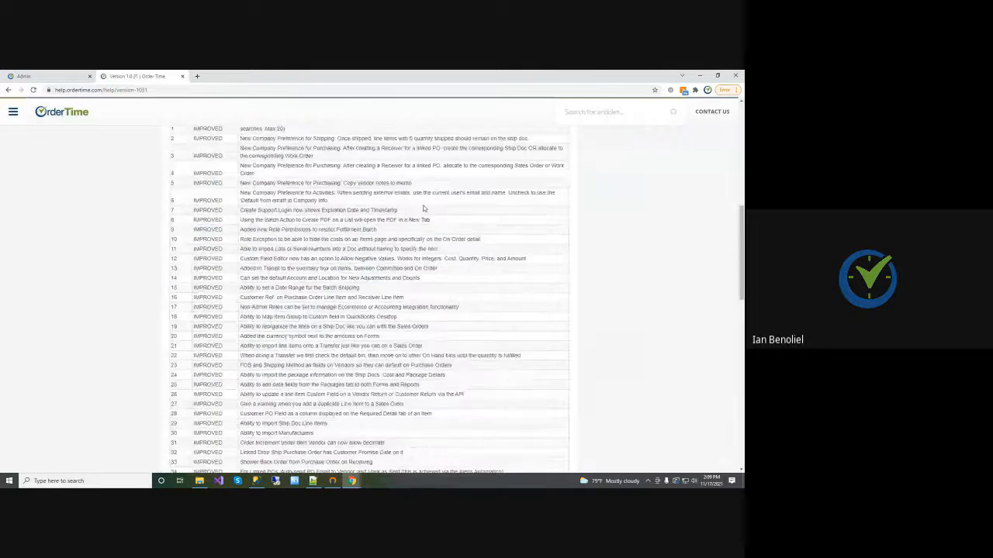
Return to the Admin page, open the Sales Rep Role for editing, and bring up its IP restrictions
{"action": "left_click", "coordinate": [71, 75]}
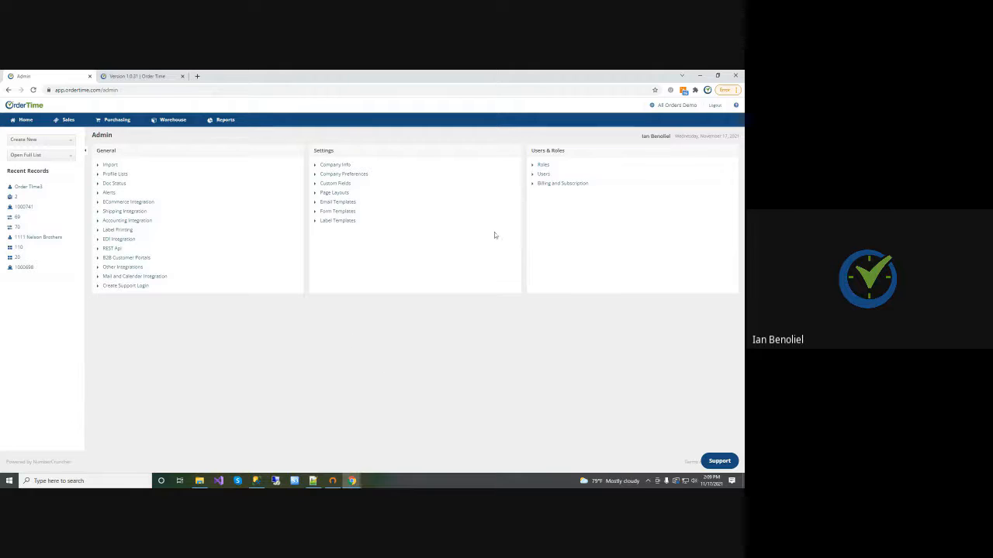
{"action": "left_click", "coordinate": [544, 165]}
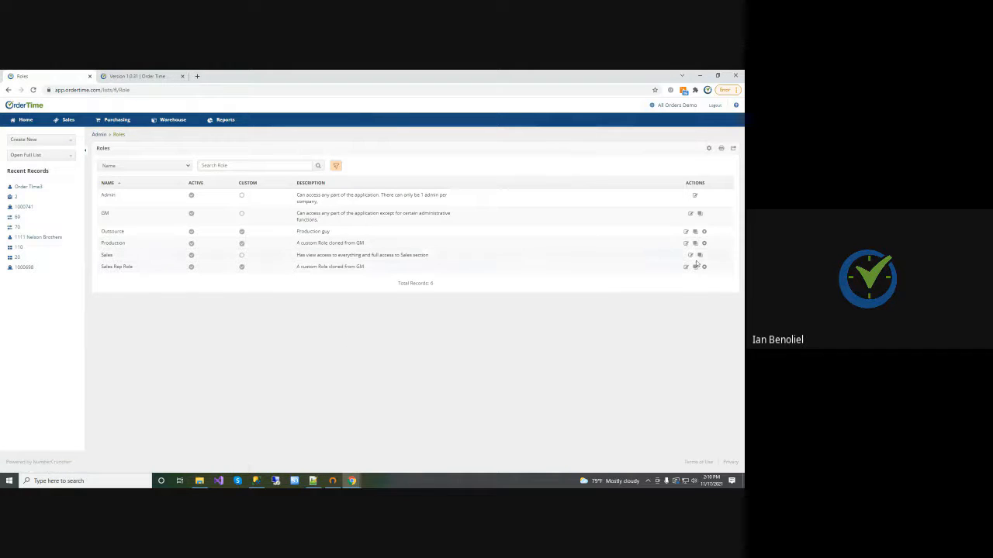
{"action": "left_click", "coordinate": [687, 267]}
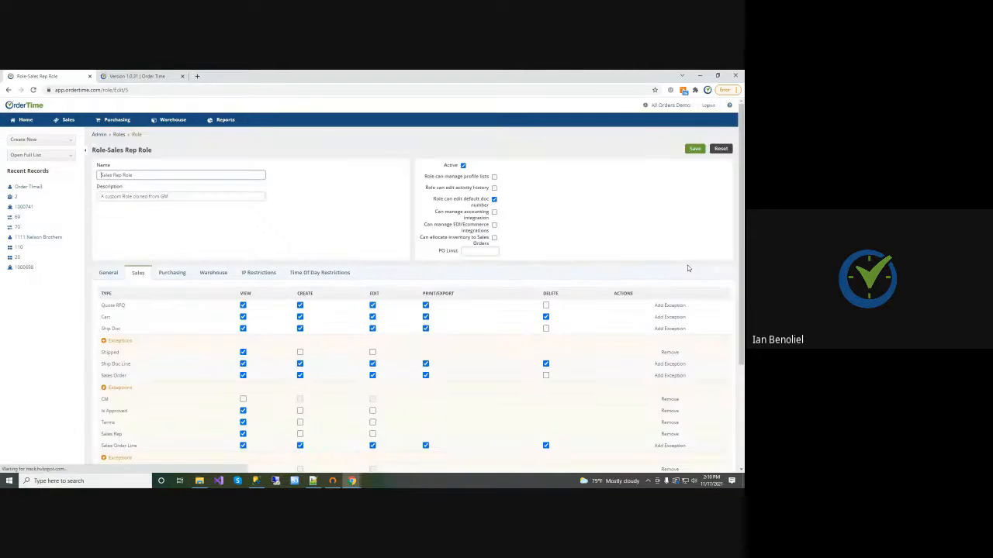
{"action": "scroll", "coordinate": [651, 227], "scroll_direction": "down", "scroll_amount": 3}
{"action": "scroll", "coordinate": [649, 224], "scroll_direction": "up", "scroll_amount": 3}
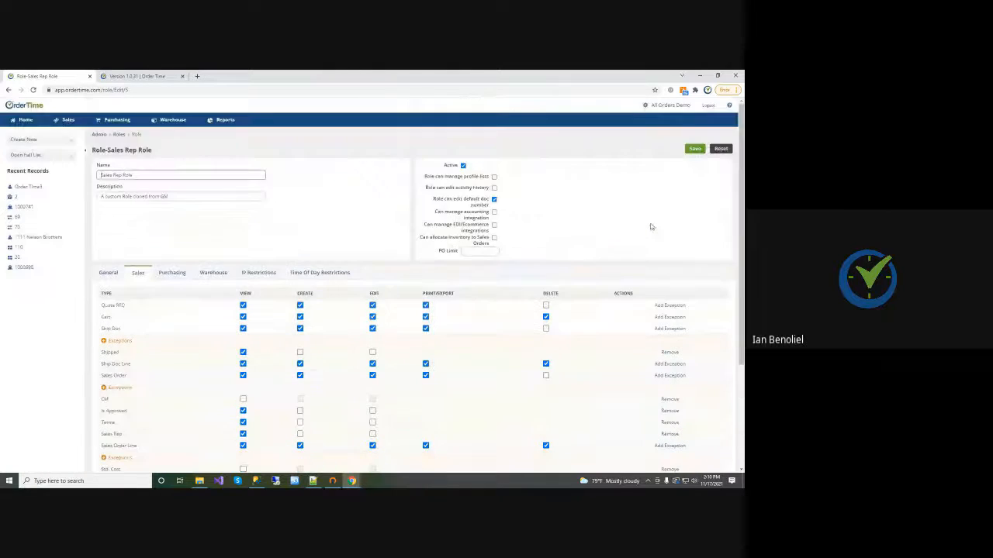
{"action": "left_click", "coordinate": [259, 275]}
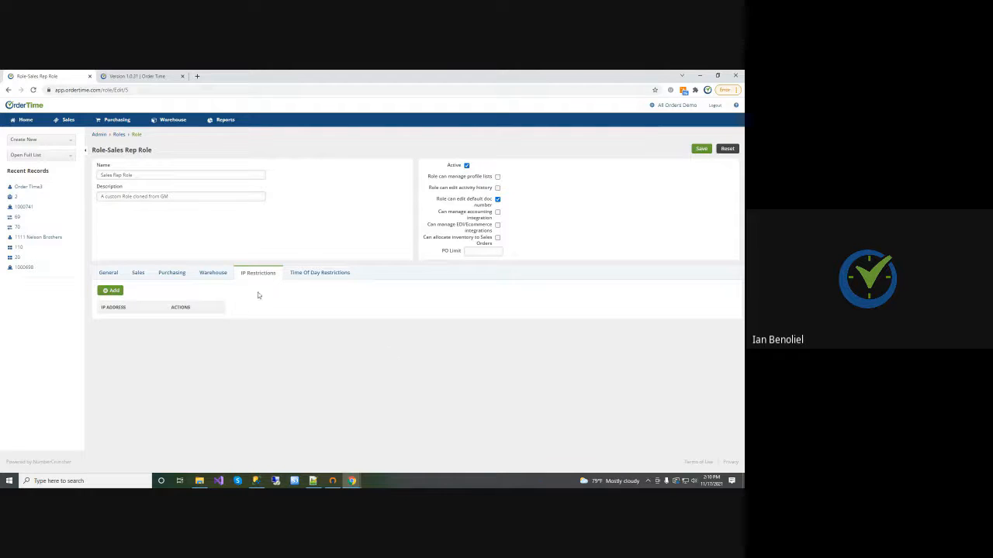
{"action": "left_click", "coordinate": [117, 292]}
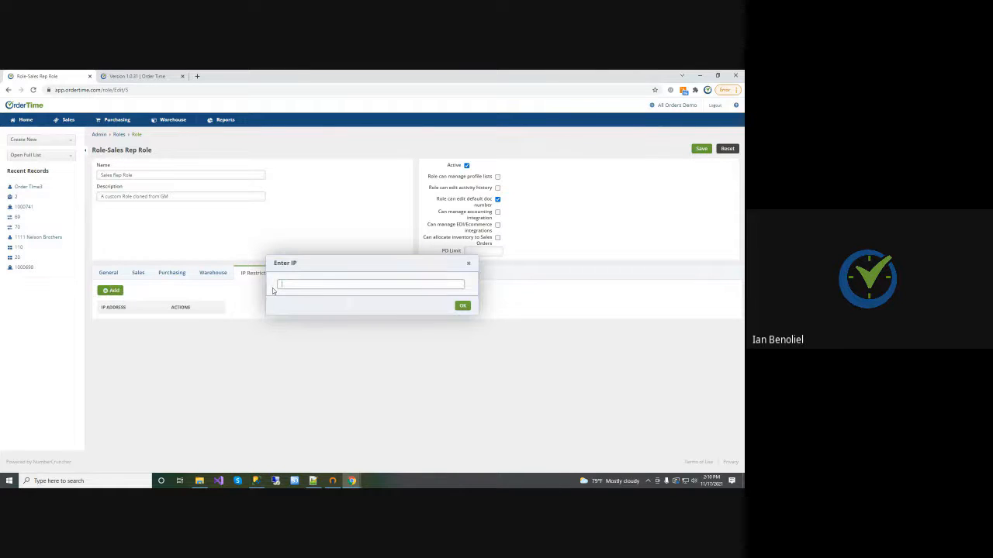
{"action": "type", "text": "1.0.1.2"}
{"action": "left_click", "coordinate": [469, 263]}
Search Google for "my ip address" in a new browser tab, and return to the role being edited
{"action": "left_click", "coordinate": [197, 76]}
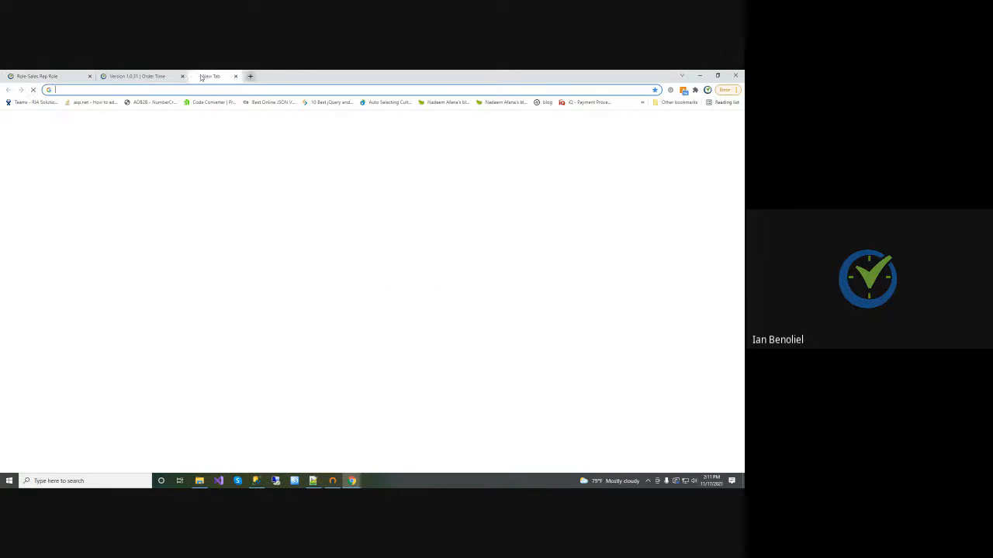
{"action": "type", "text": "my "}
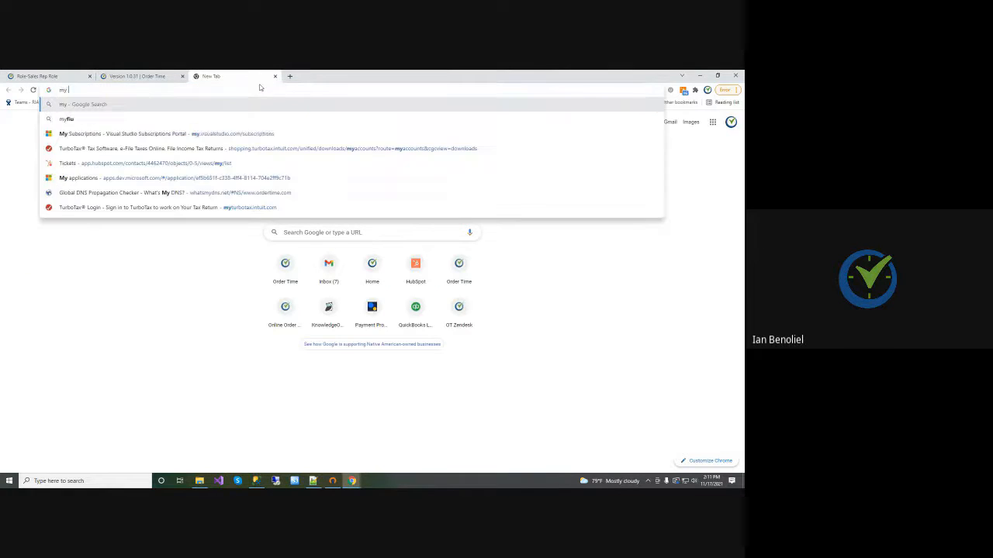
{"action": "type", "text": "ip address"}
{"action": "key", "text": "Return"}
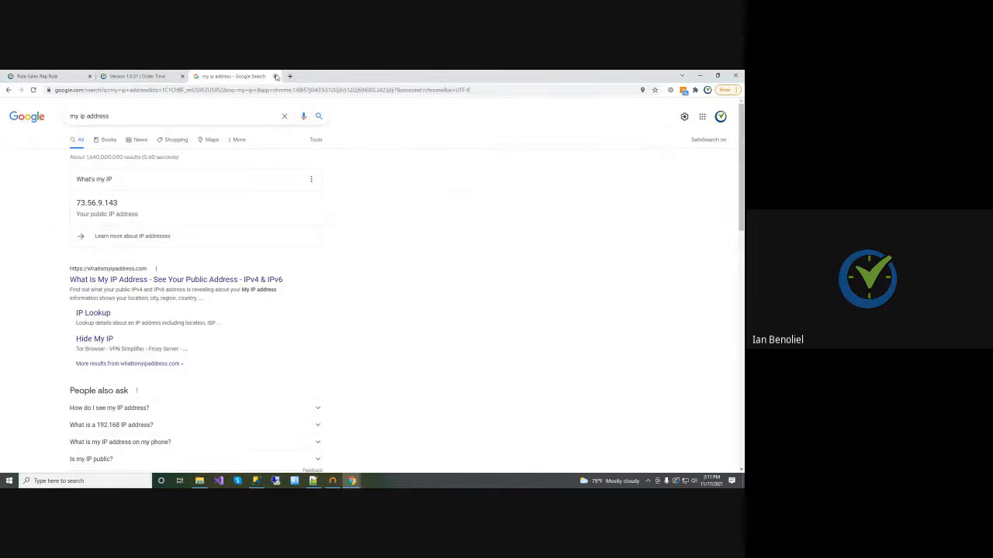
{"action": "left_click", "coordinate": [141, 75]}
{"action": "key", "text": "ctrl+shift+Tab"}
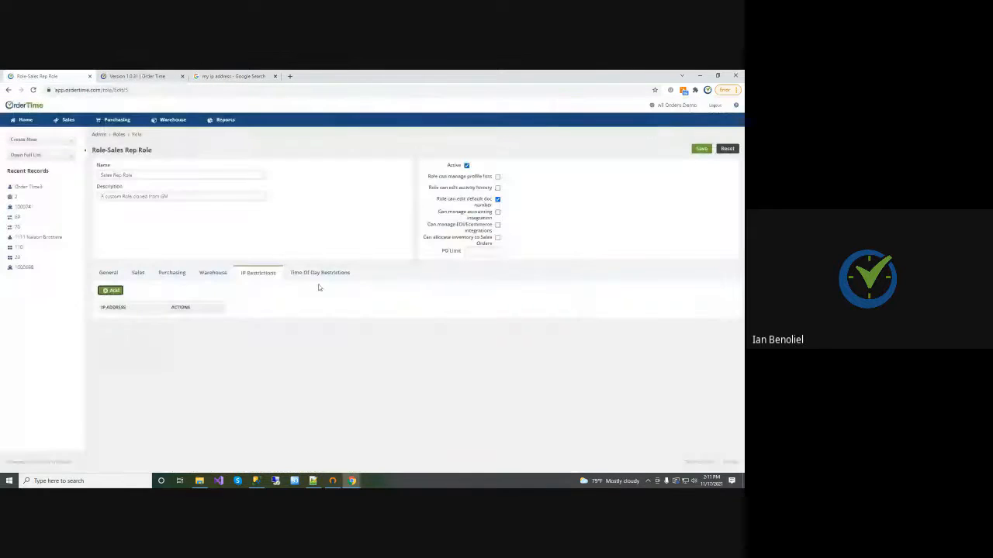
Enable times in the Sales Rep Role's time of day restrictions, trying Weekdays Only and leaving it off
{"action": "left_click", "coordinate": [319, 273]}
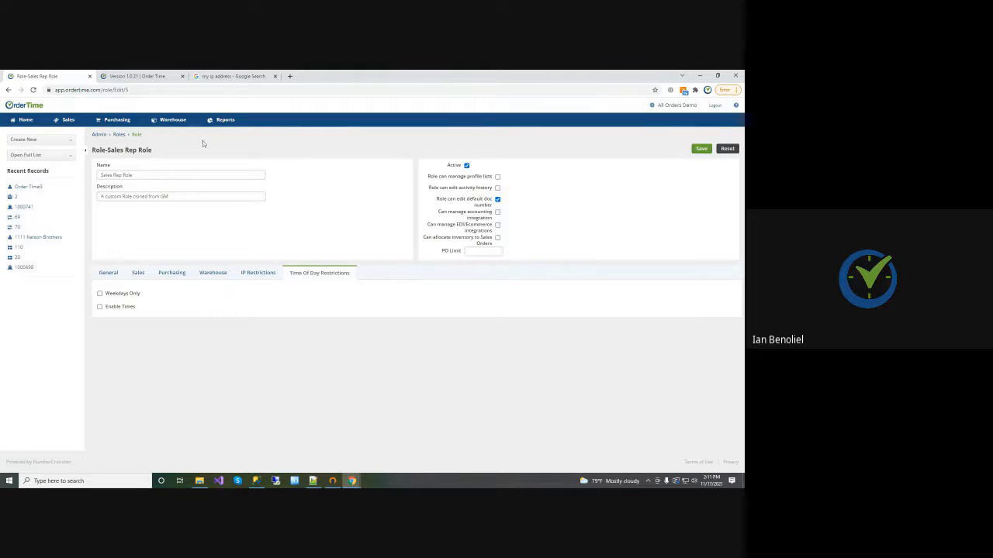
{"action": "left_click", "coordinate": [100, 307]}
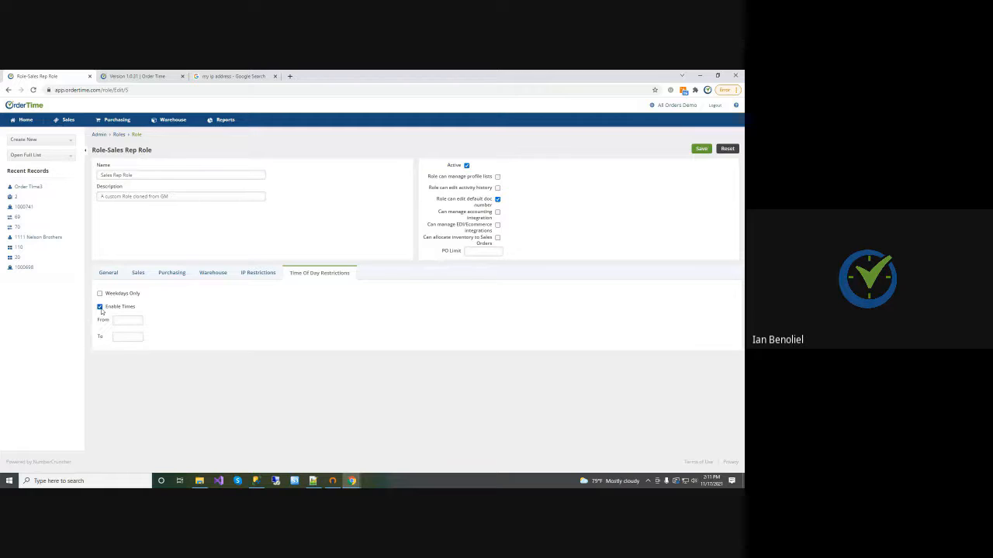
{"action": "left_click", "coordinate": [100, 295]}
{"action": "left_click", "coordinate": [100, 294]}
{"action": "left_click", "coordinate": [100, 307]}
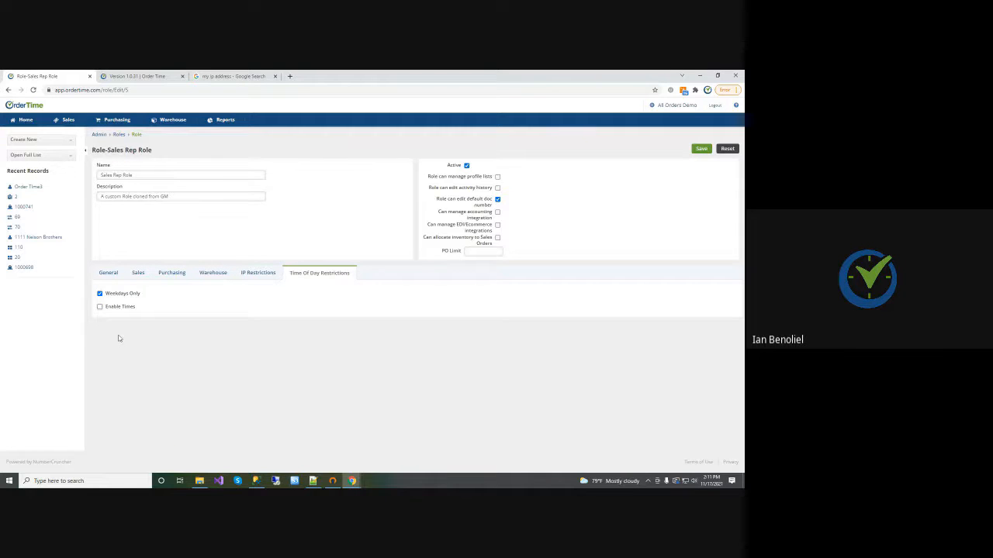
{"action": "left_click", "coordinate": [100, 306]}
{"action": "left_click", "coordinate": [101, 294]}
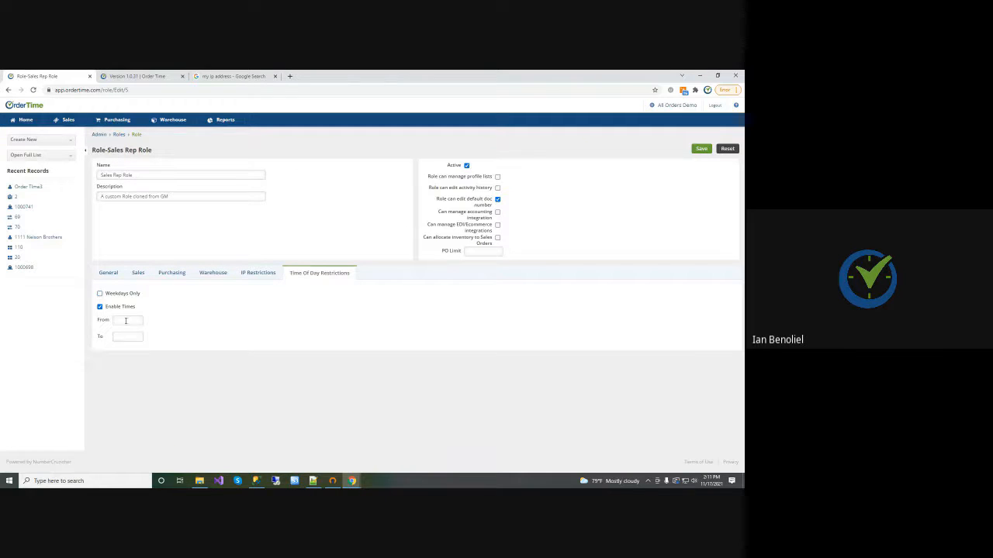
Restrict the Sales Rep Role's access from 09:00 AM to 06:00 PM and save the role
{"action": "left_click", "coordinate": [131, 322]}
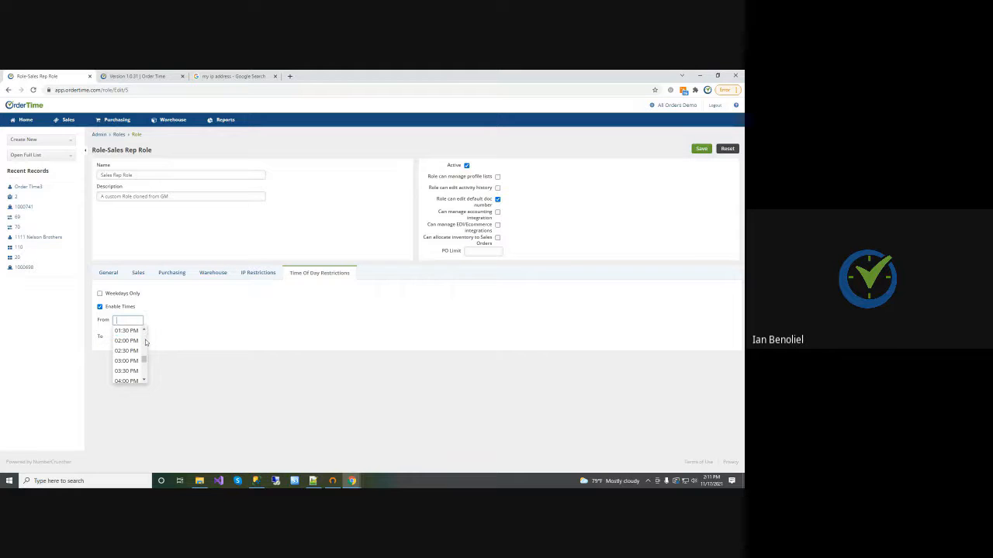
{"action": "scroll", "coordinate": [145, 339], "scroll_direction": "down", "scroll_amount": 3}
{"action": "scroll", "coordinate": [145, 340], "scroll_direction": "up", "scroll_amount": 2}
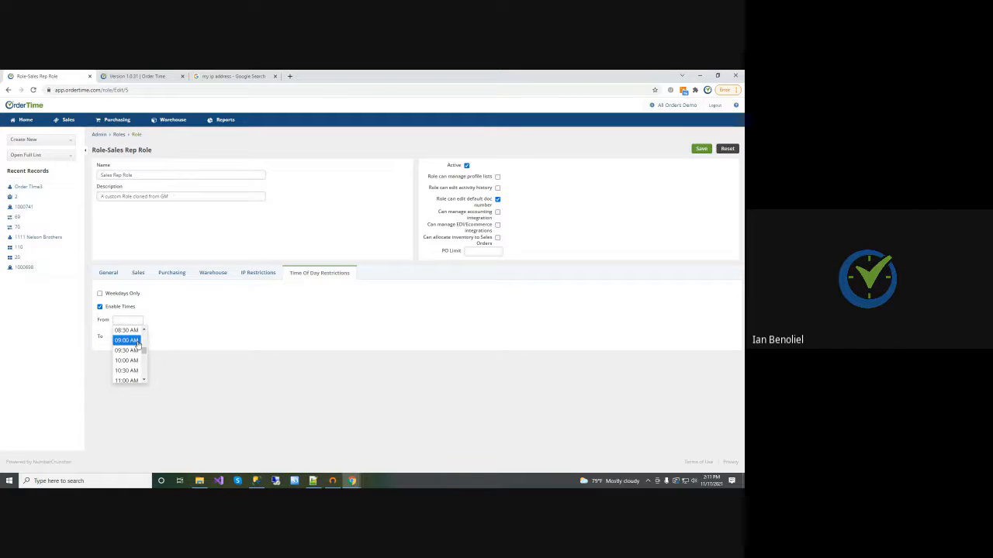
{"action": "left_click", "coordinate": [126, 341]}
{"action": "left_click", "coordinate": [132, 336]}
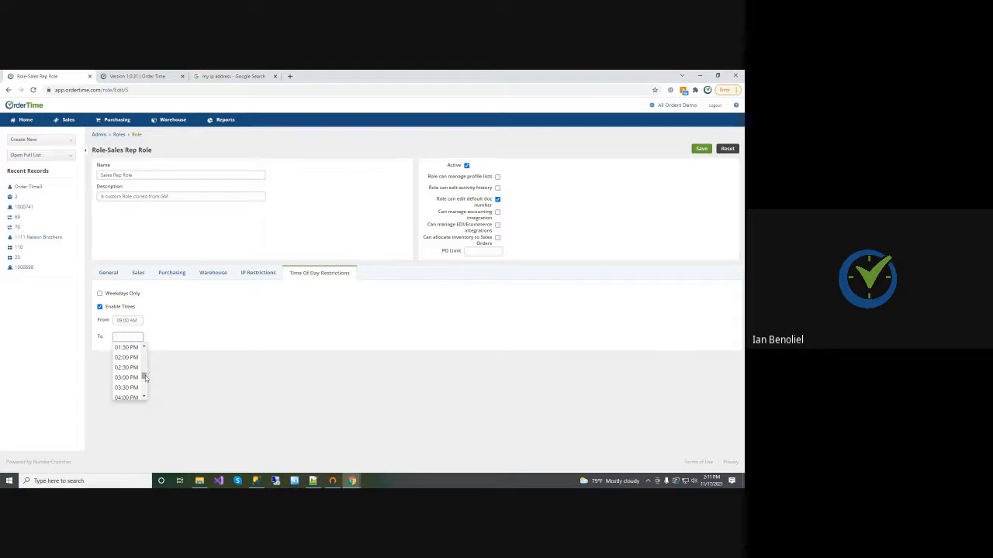
{"action": "scroll", "coordinate": [145, 383], "scroll_direction": "down", "scroll_amount": 3}
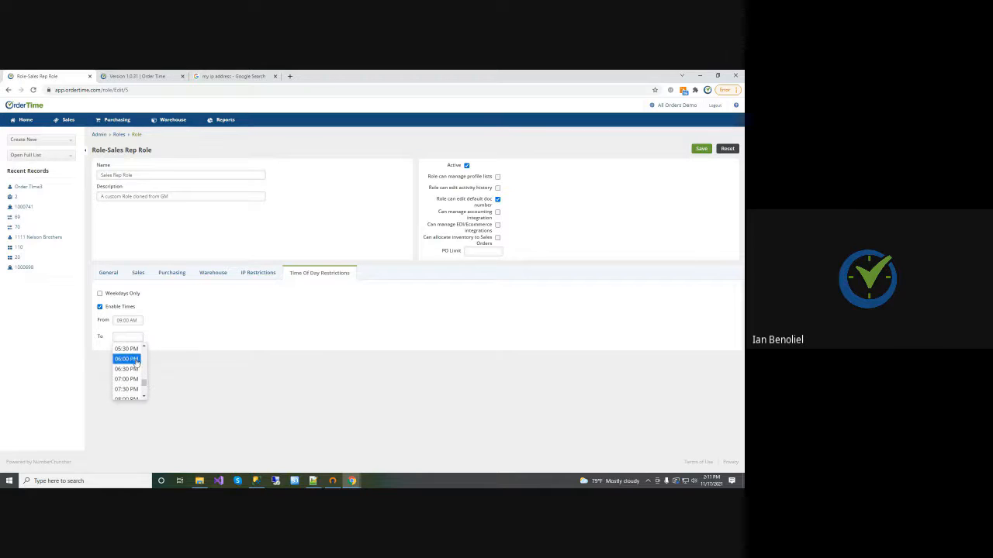
{"action": "left_click", "coordinate": [126, 359]}
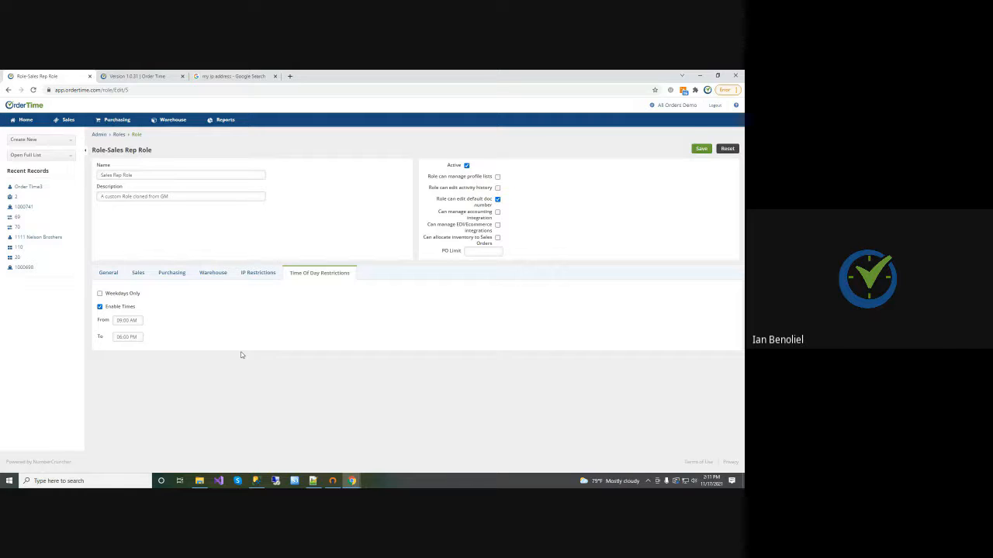
{"action": "left_click", "coordinate": [699, 150]}
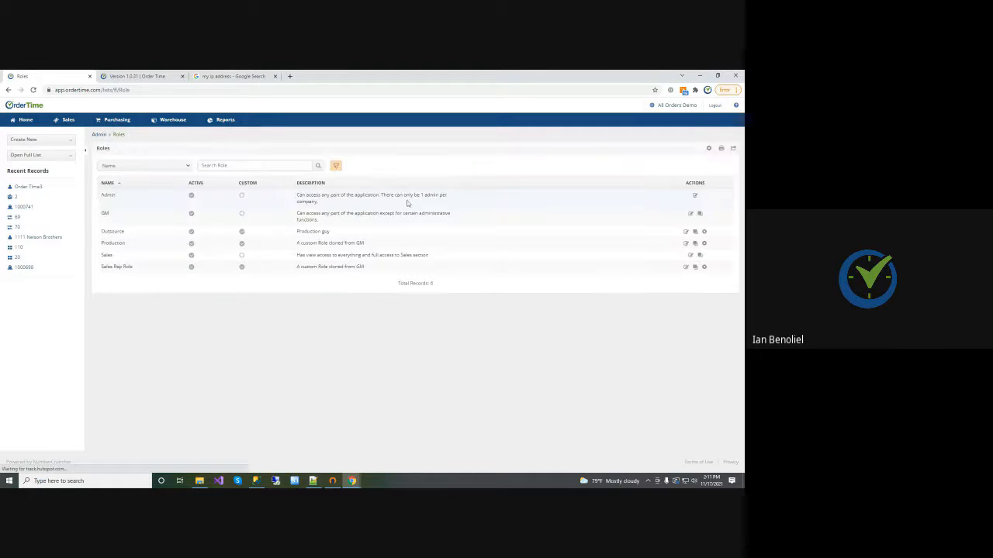
Reopen the Sales Rep Role, disable its time restriction, and save the role
{"action": "left_click", "coordinate": [687, 267]}
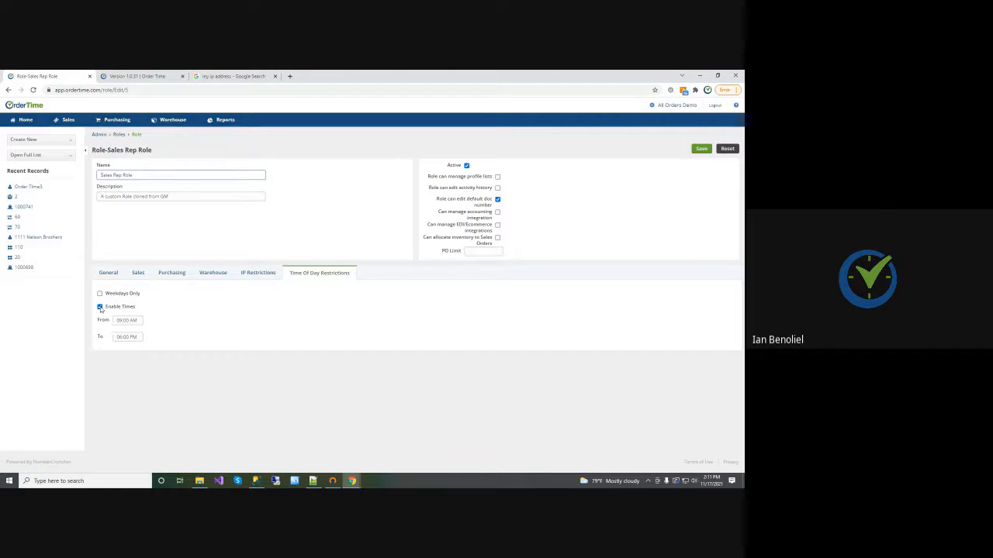
{"action": "left_click", "coordinate": [100, 307]}
{"action": "left_click", "coordinate": [706, 150]}
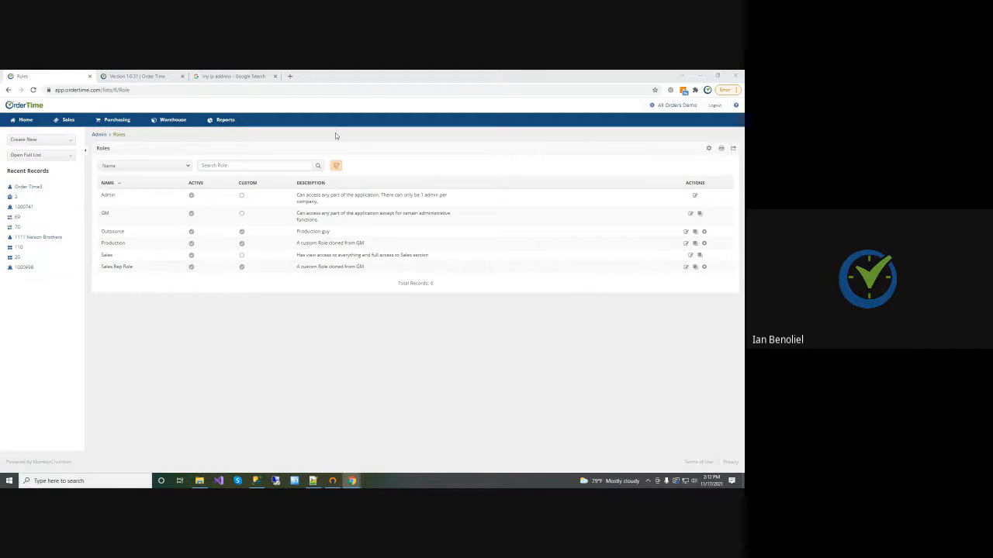
Open the Advanced Security Features help article and review its IP restriction, time of day restriction and two-factor authentication sections
{"action": "left_click", "coordinate": [160, 77]}
{"action": "key", "text": "ctrl+l"}
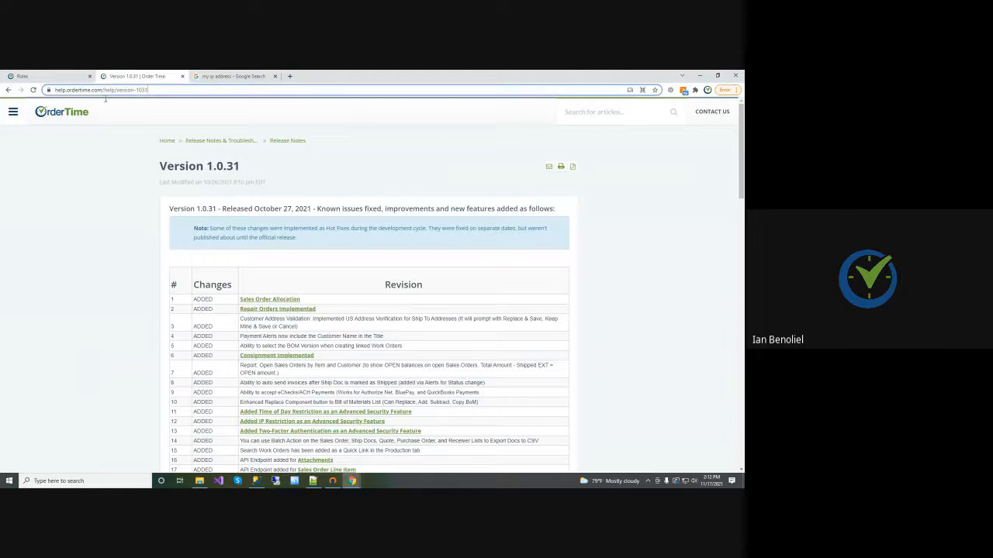
{"action": "type", "text": "https://help.ordertime.com/help/advanced-security-features"}
{"action": "key", "text": "Return"}
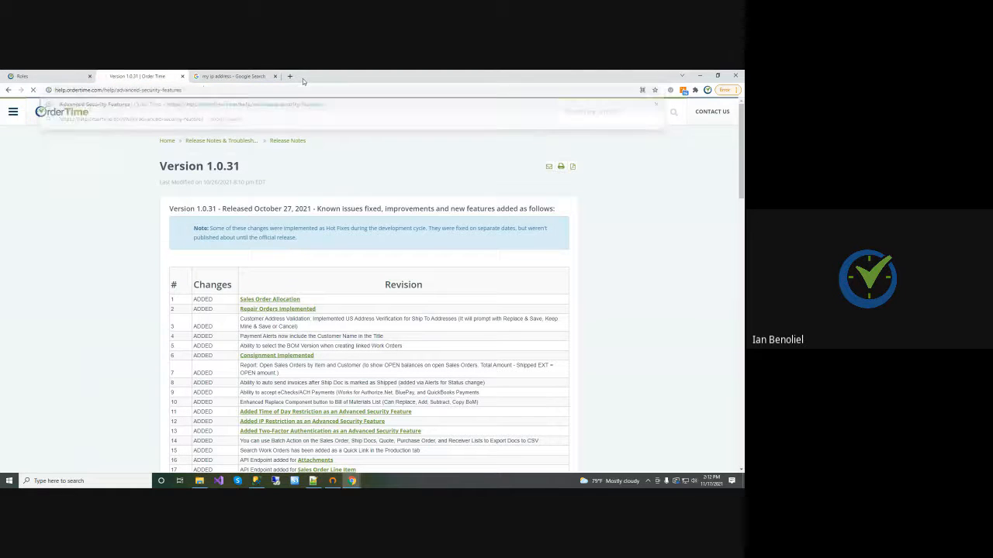
{"action": "scroll", "coordinate": [572, 246], "scroll_direction": "down", "scroll_amount": 15}
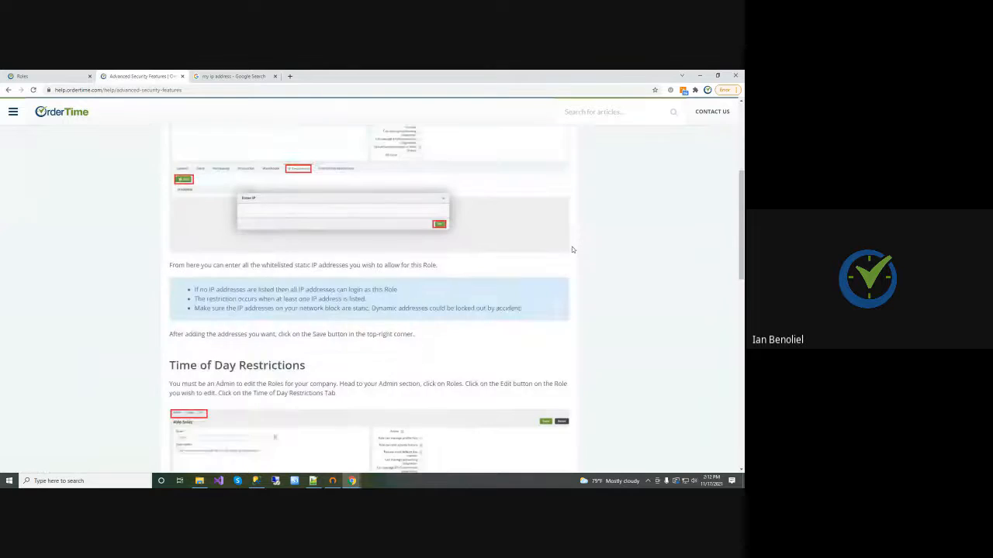
{"action": "scroll", "coordinate": [572, 257], "scroll_direction": "down", "scroll_amount": 2}
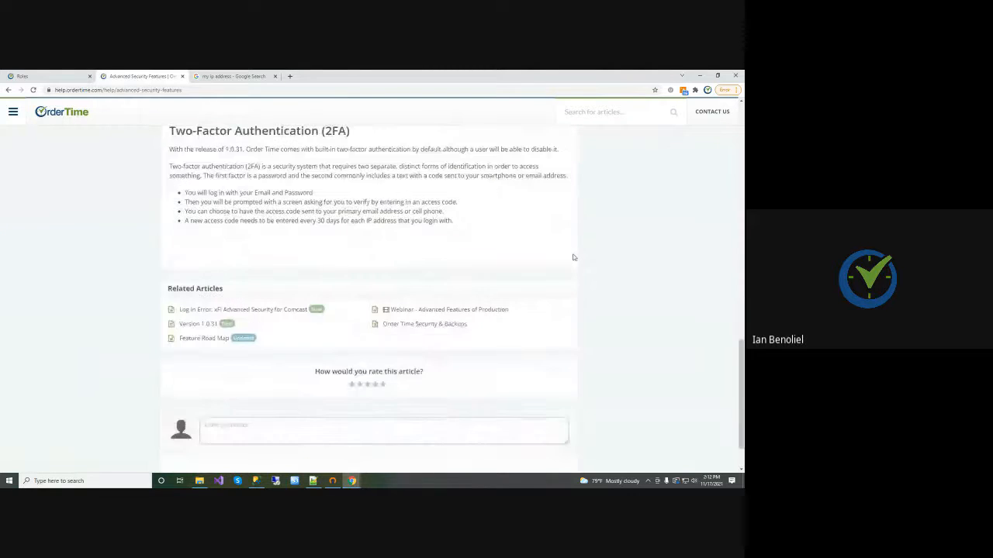
{"action": "scroll", "coordinate": [573, 257], "scroll_direction": "up", "scroll_amount": 17}
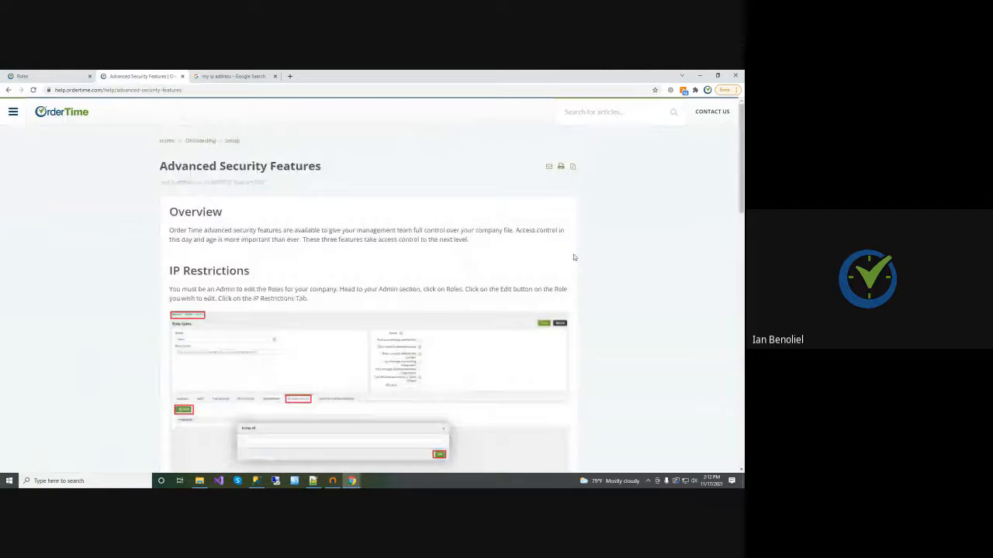
{"action": "scroll", "coordinate": [574, 258], "scroll_direction": "down", "scroll_amount": 15}
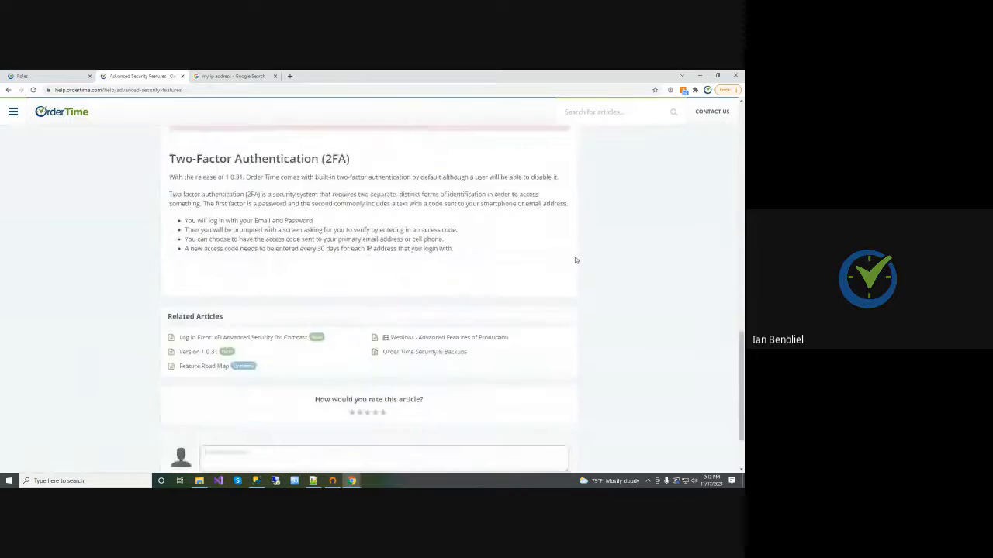
{"action": "scroll", "coordinate": [575, 260], "scroll_direction": "down", "scroll_amount": 1}
{"action": "scroll", "coordinate": [575, 260], "scroll_direction": "up", "scroll_amount": 3}
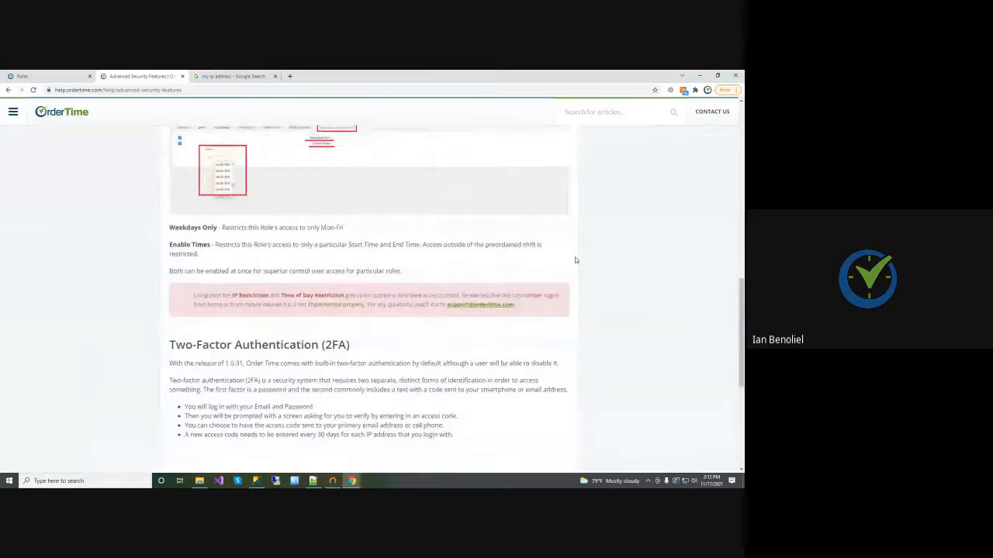
{"action": "scroll", "coordinate": [576, 260], "scroll_direction": "up", "scroll_amount": 10}
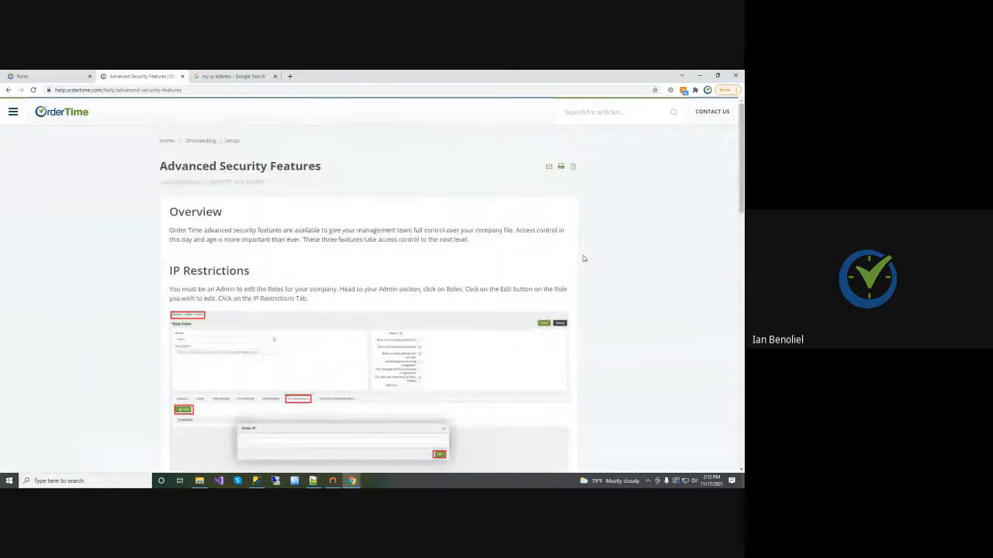
Return to the roles page, start a new report and examine the available report source groupings
{"action": "left_click", "coordinate": [46, 76]}
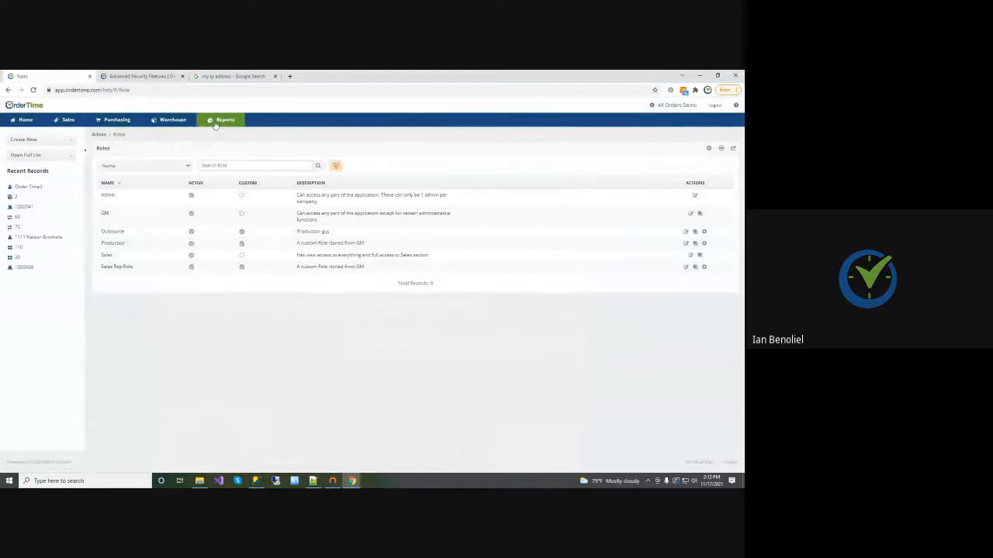
{"action": "left_click", "coordinate": [218, 121]}
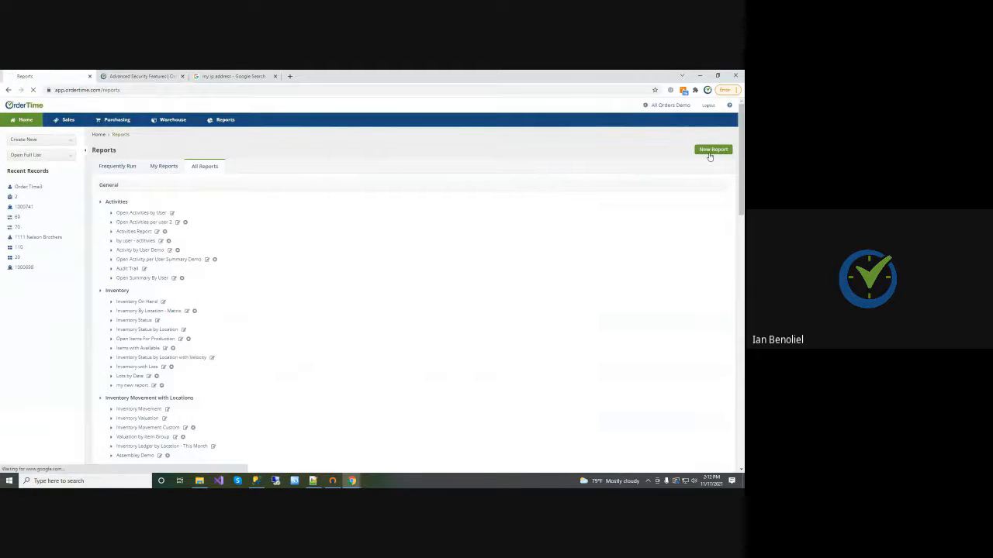
{"action": "left_click", "coordinate": [709, 152]}
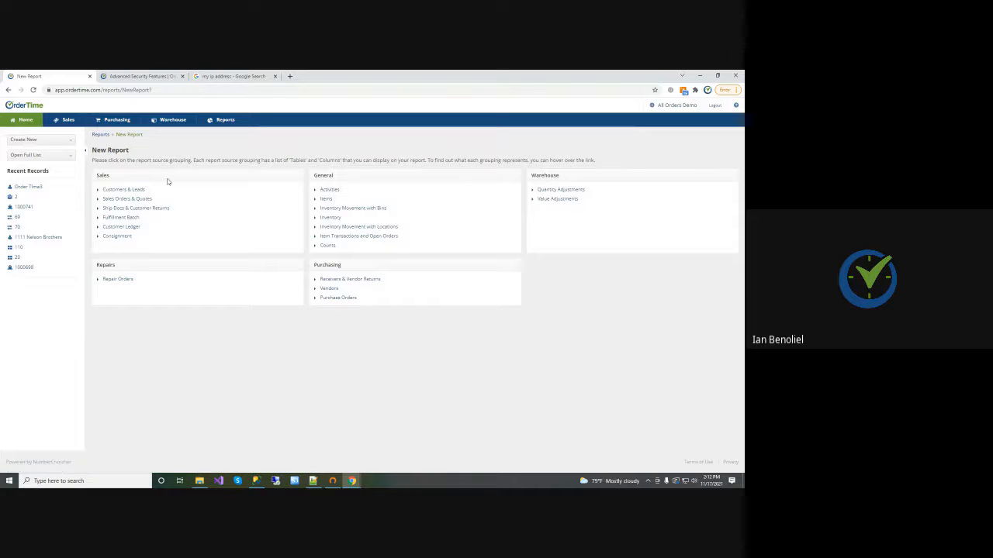
{"action": "mouse_move", "coordinate": [128, 202]}
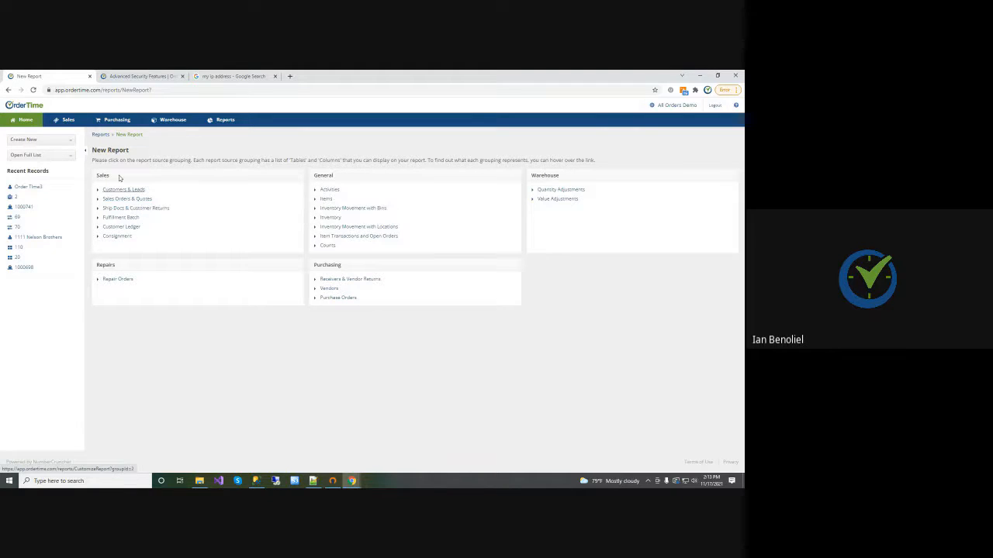
Turn on production in the Production section of the company preferences and view the Production dashboard's quick links
{"action": "left_click", "coordinate": [672, 105]}
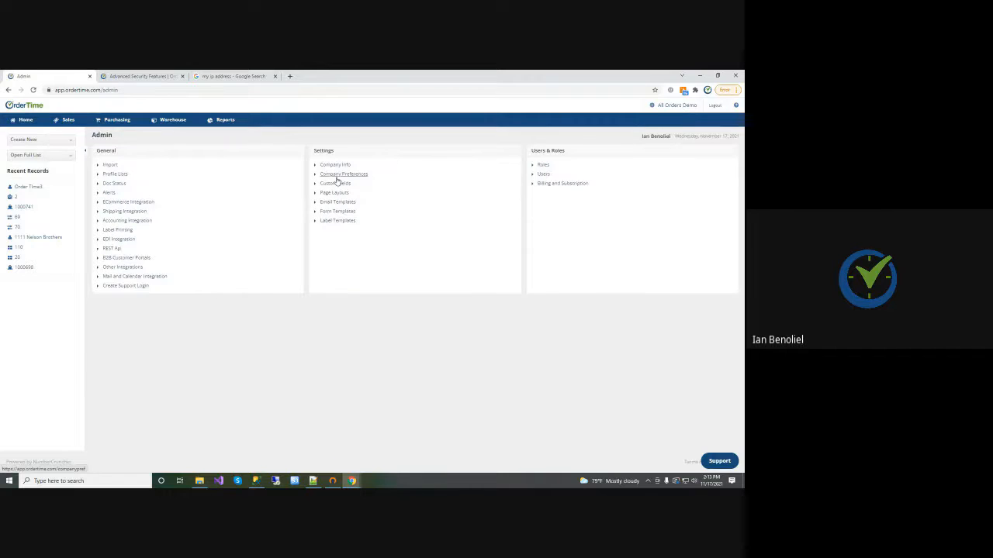
{"action": "left_click", "coordinate": [339, 175]}
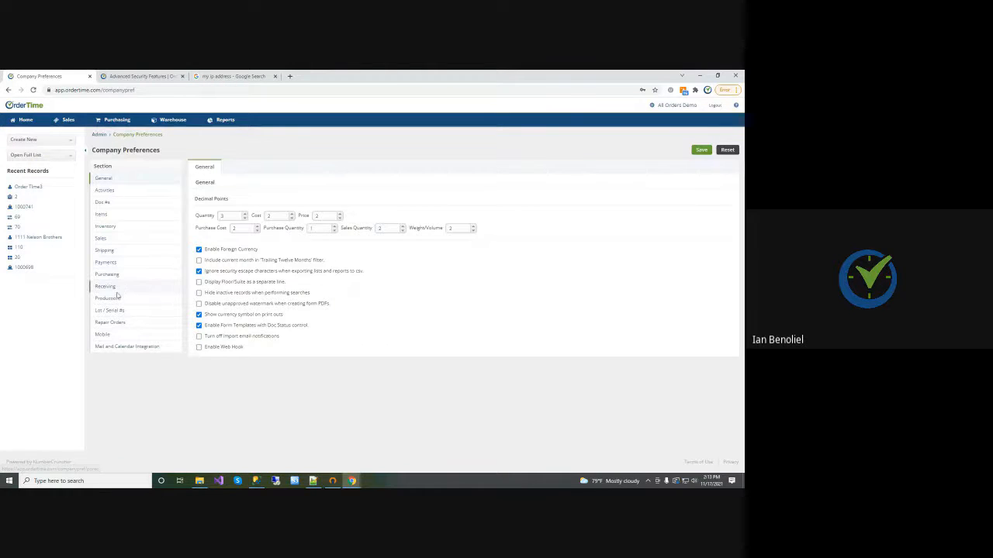
{"action": "left_click", "coordinate": [124, 298]}
{"action": "left_click", "coordinate": [199, 181]}
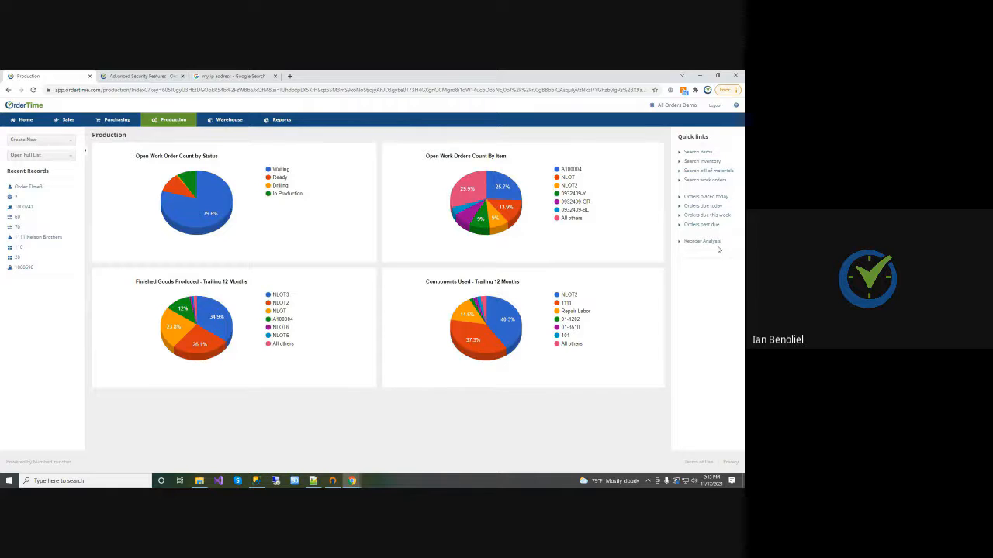
{"action": "left_click", "coordinate": [654, 105]}
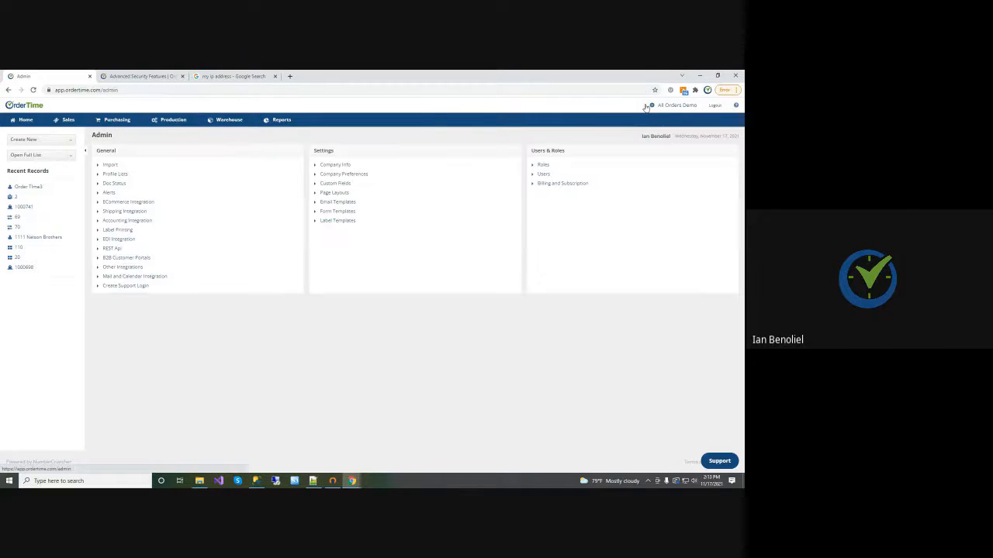
{"action": "left_click", "coordinate": [7, 90]}
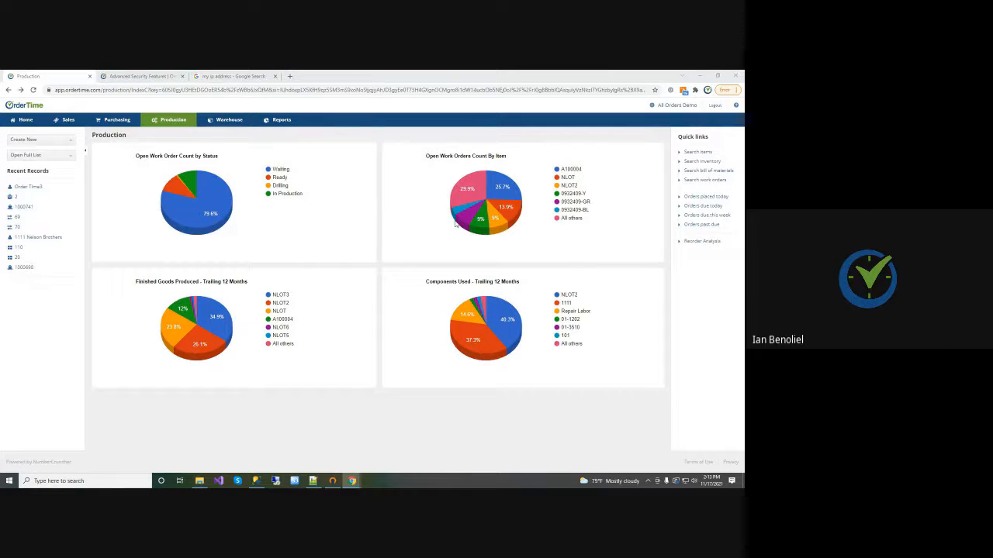
Open the full Sales Orders list and view its available batch actions
{"action": "left_click", "coordinate": [66, 155]}
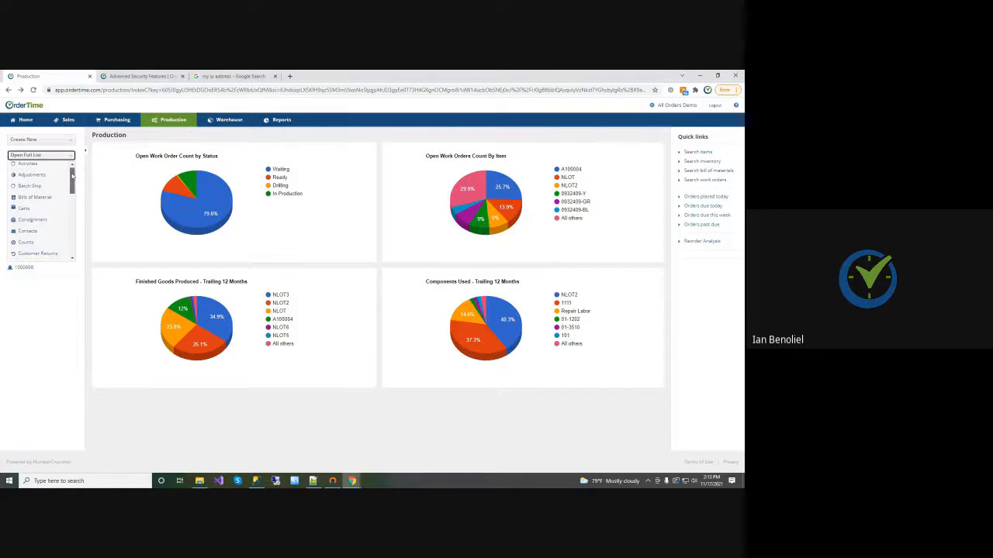
{"action": "left_click_drag", "start_coordinate": [72, 176], "coordinate": [72, 230]}
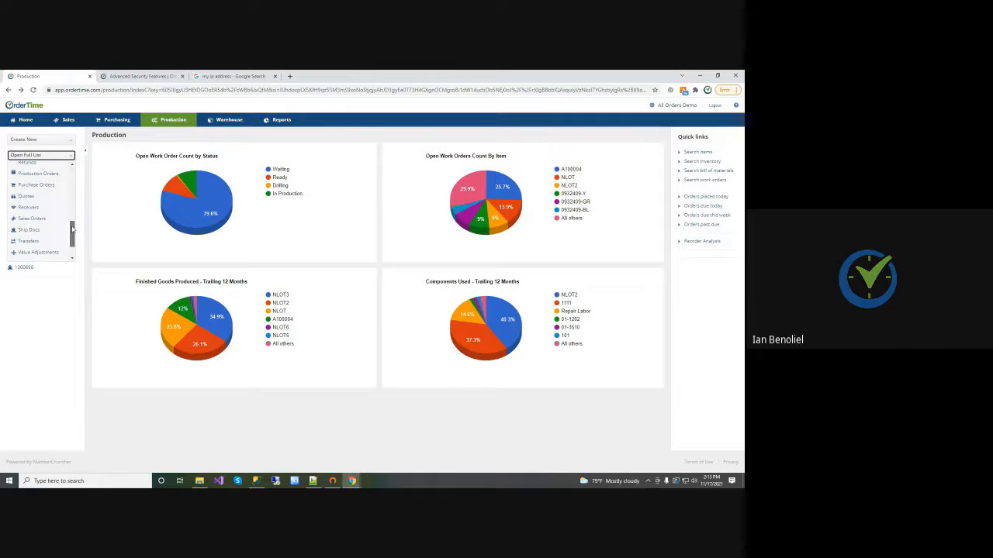
{"action": "left_click", "coordinate": [41, 220]}
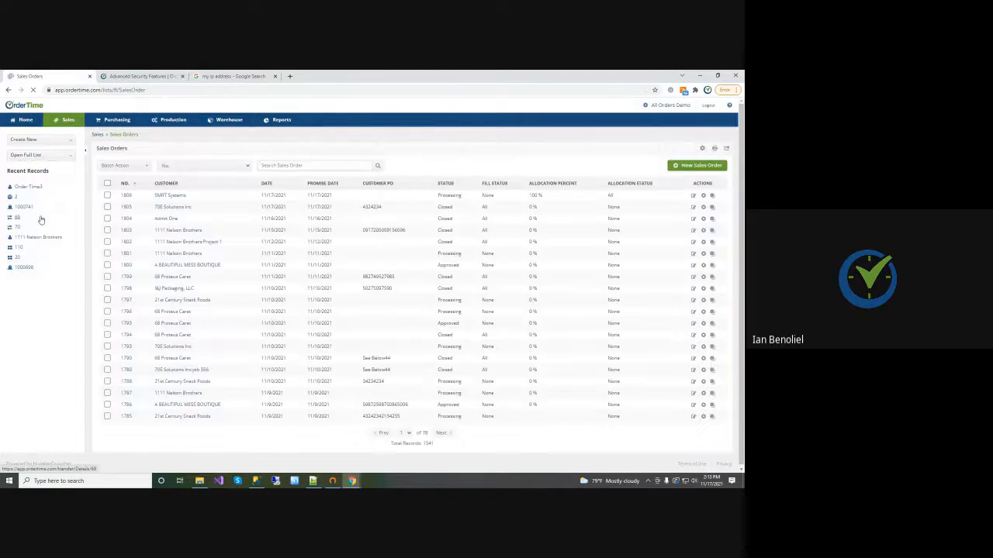
{"action": "left_click", "coordinate": [145, 166]}
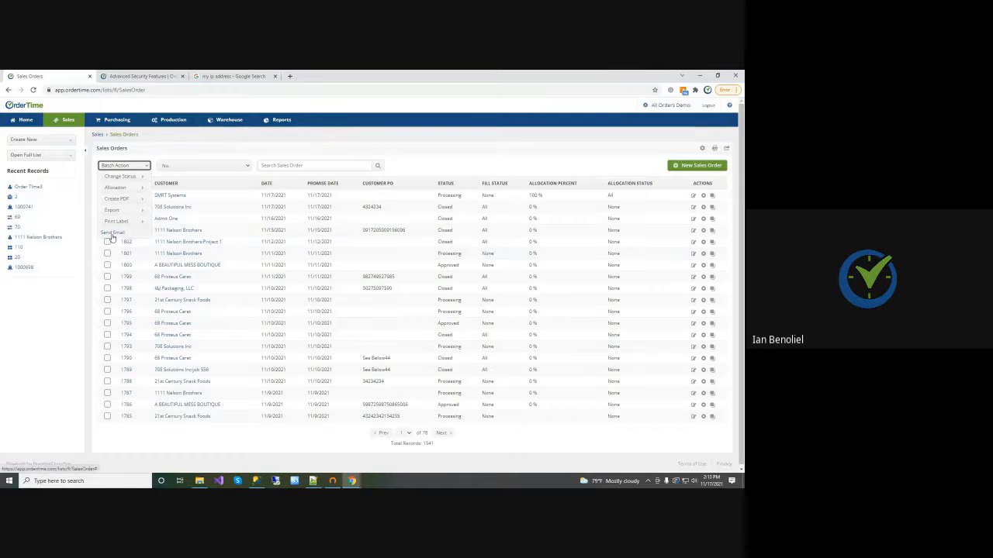
{"action": "left_click", "coordinate": [149, 167]}
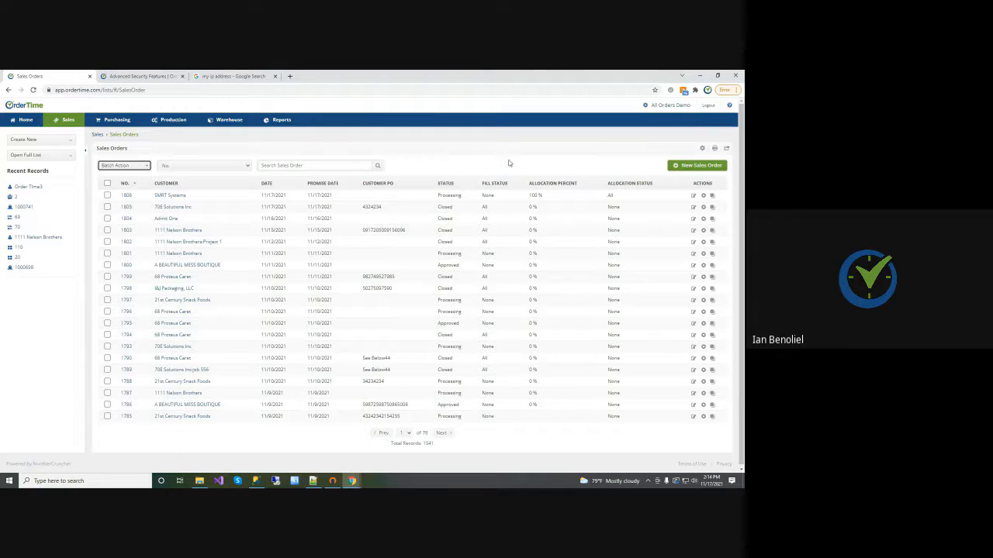
Select all sales orders on the page, check the batch actions for them, and clear the selection
{"action": "left_click", "coordinate": [107, 183]}
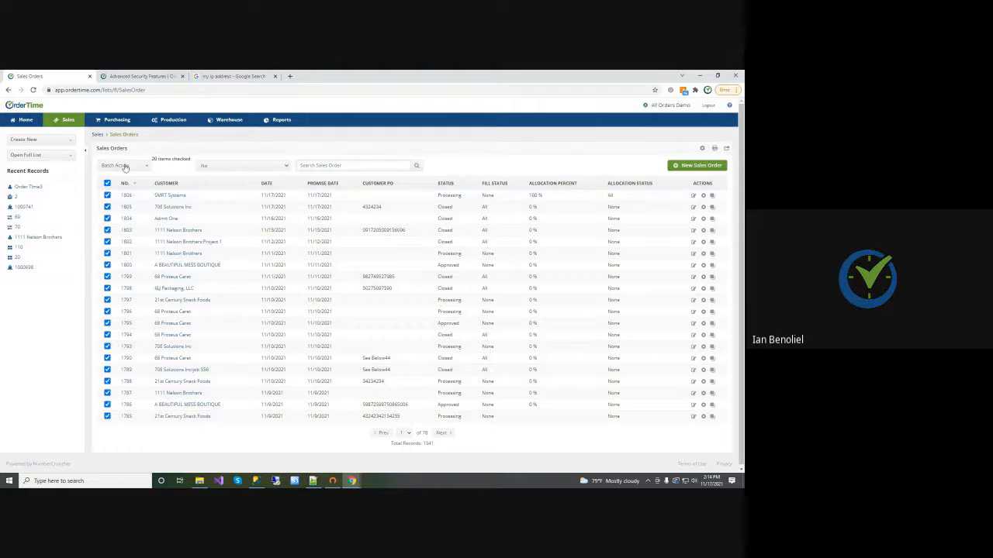
{"action": "left_click", "coordinate": [125, 165]}
{"action": "left_click", "coordinate": [137, 166]}
{"action": "left_click", "coordinate": [107, 183]}
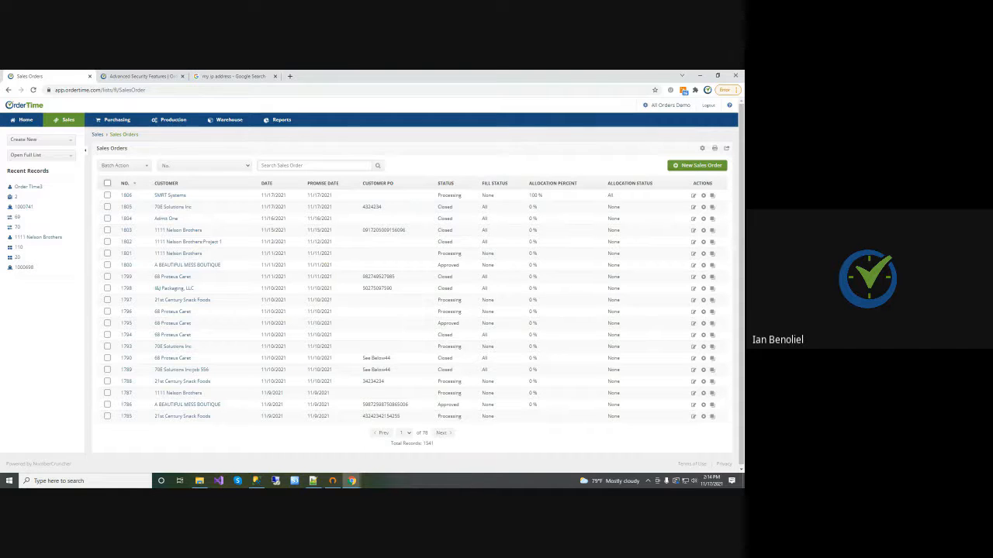
Open the Payment Gateway profile list and compare the settings of the Main Gateway and QB Payments records
{"action": "left_click", "coordinate": [669, 106]}
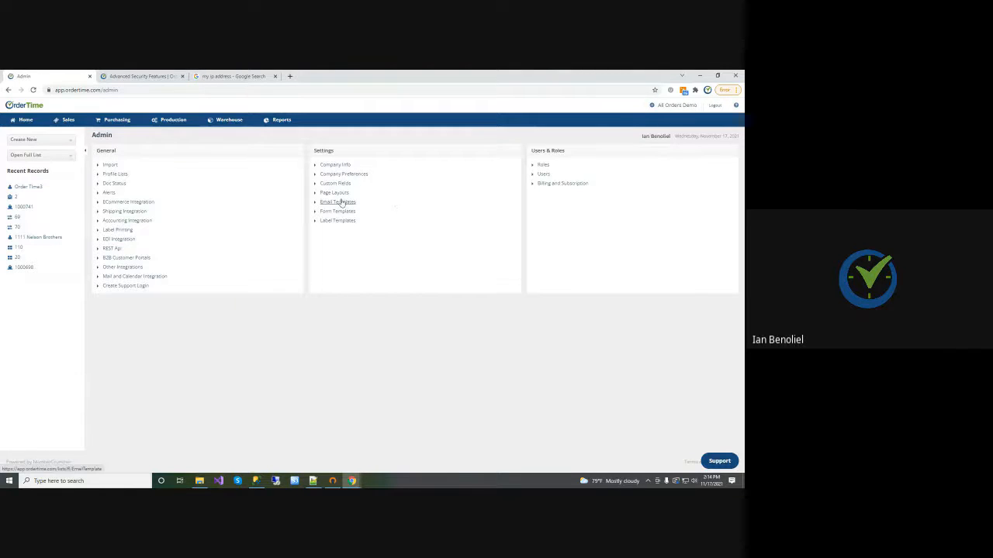
{"action": "left_click", "coordinate": [117, 174]}
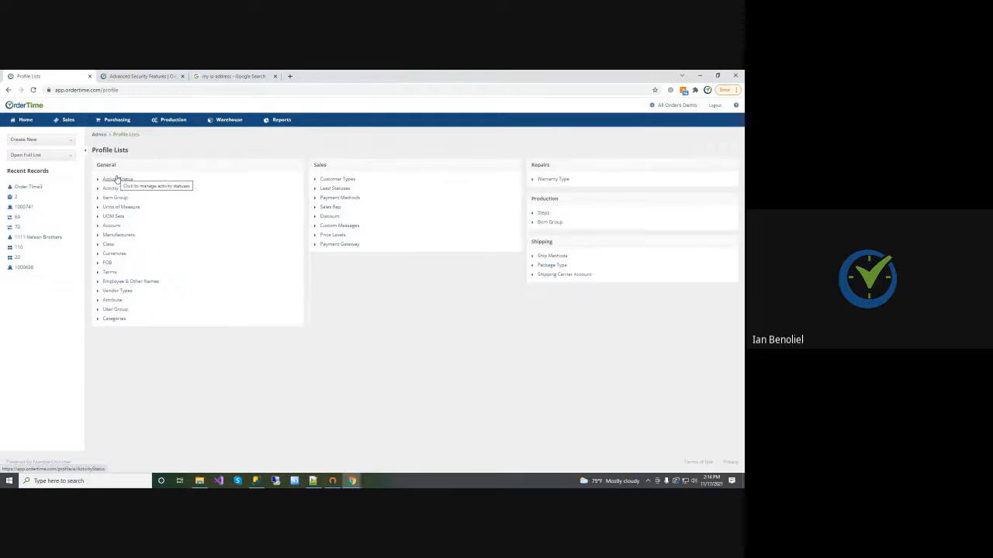
{"action": "left_click", "coordinate": [342, 245]}
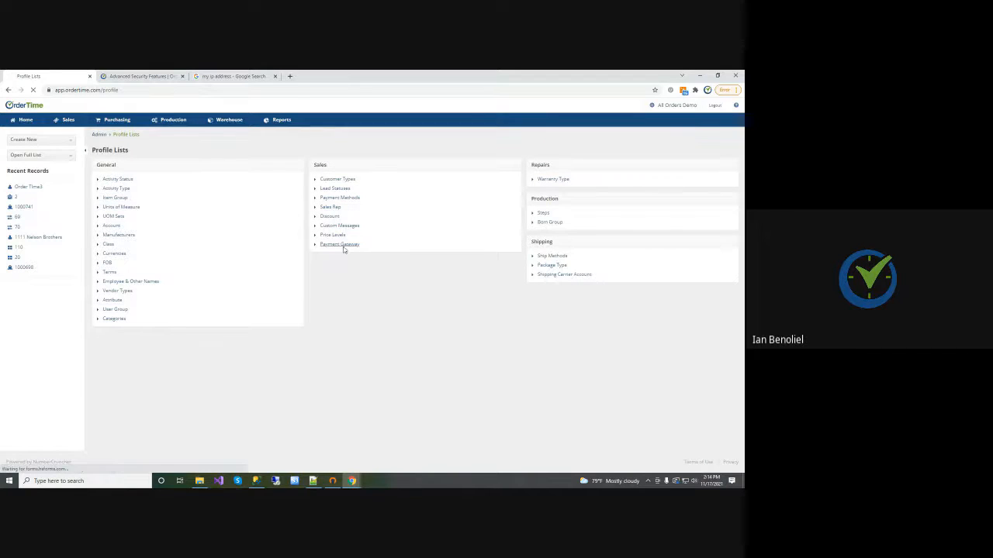
{"action": "left_click", "coordinate": [29, 208]}
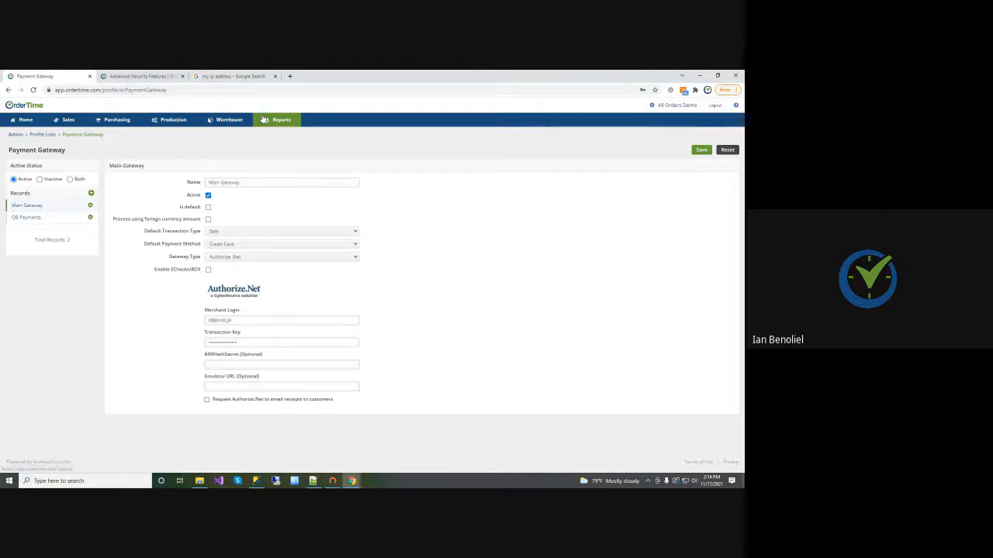
{"action": "left_click", "coordinate": [25, 218]}
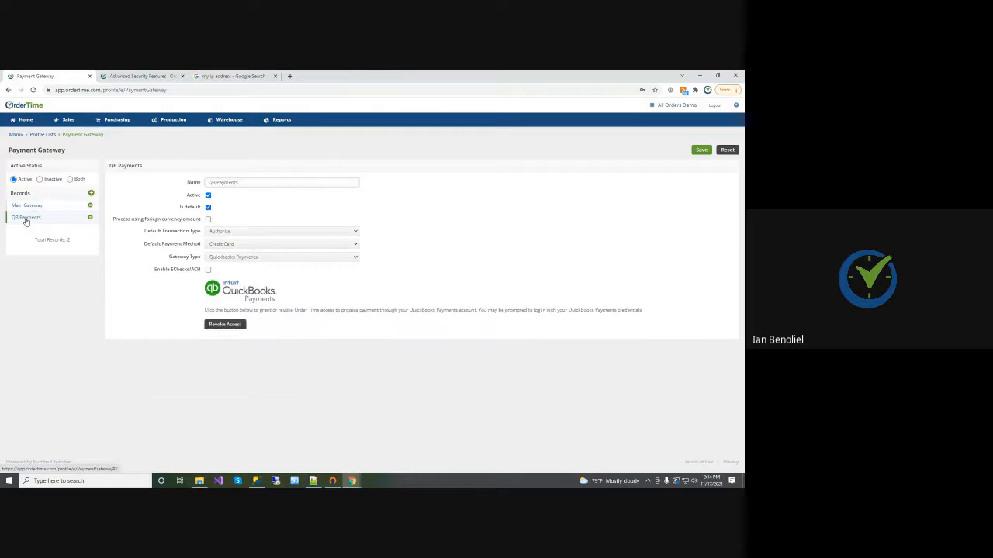
{"action": "left_click", "coordinate": [26, 206]}
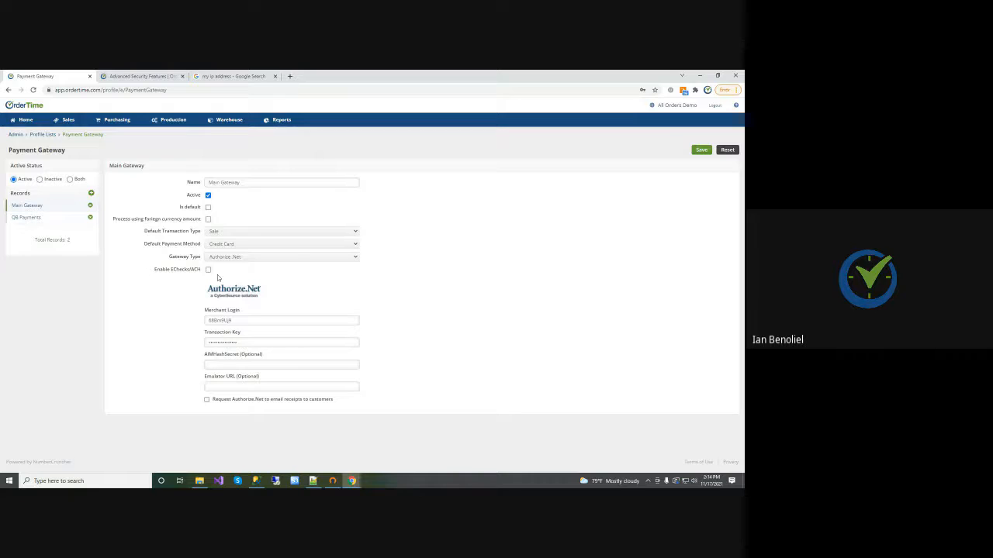
Enable EChecks/ACH for the QB Payments gateway and toggle the option allowing customers to see errors processing ACH payments
{"action": "left_click", "coordinate": [37, 217]}
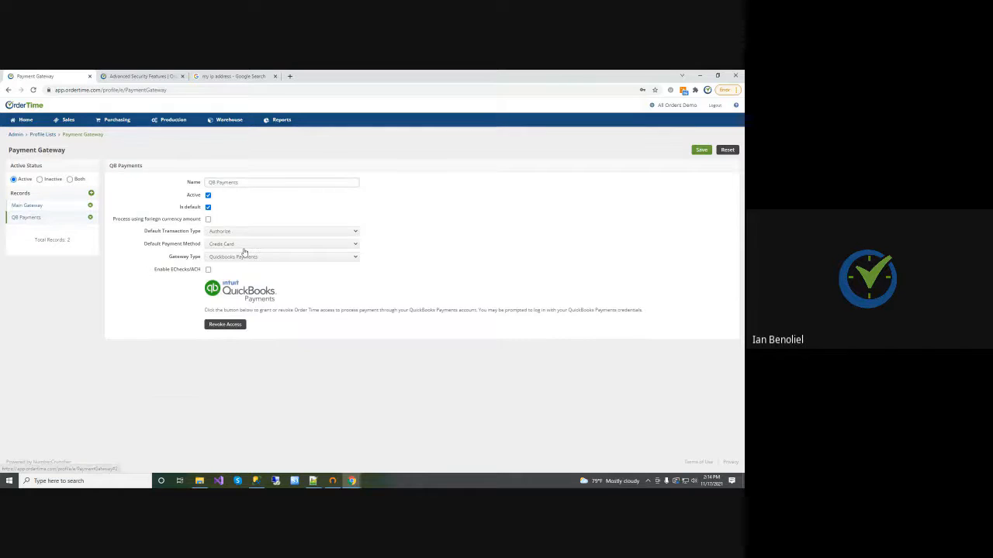
{"action": "left_click", "coordinate": [208, 270]}
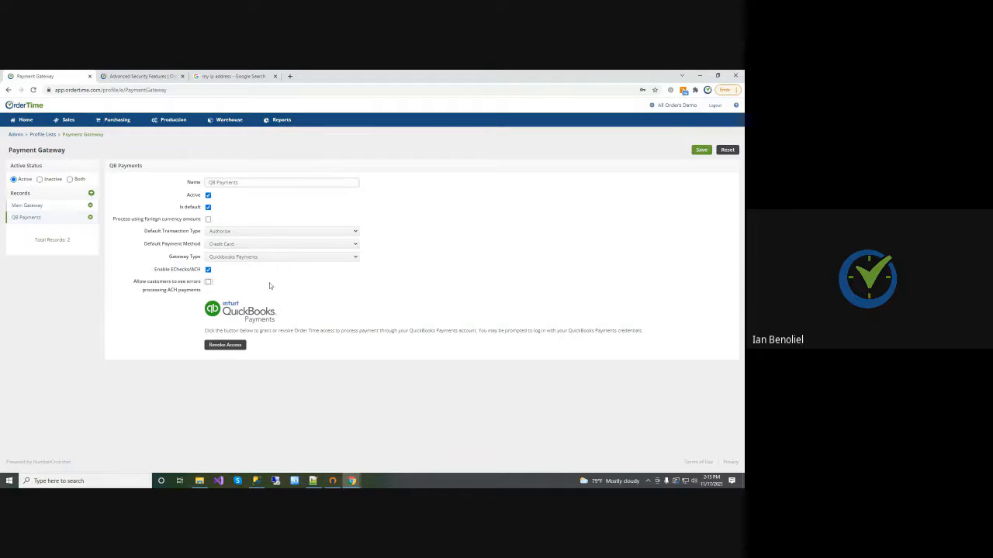
{"action": "left_click", "coordinate": [208, 283]}
Open the Payment Methods profile list and check the tender types available for the Bank Deposit record
{"action": "left_click", "coordinate": [674, 106]}
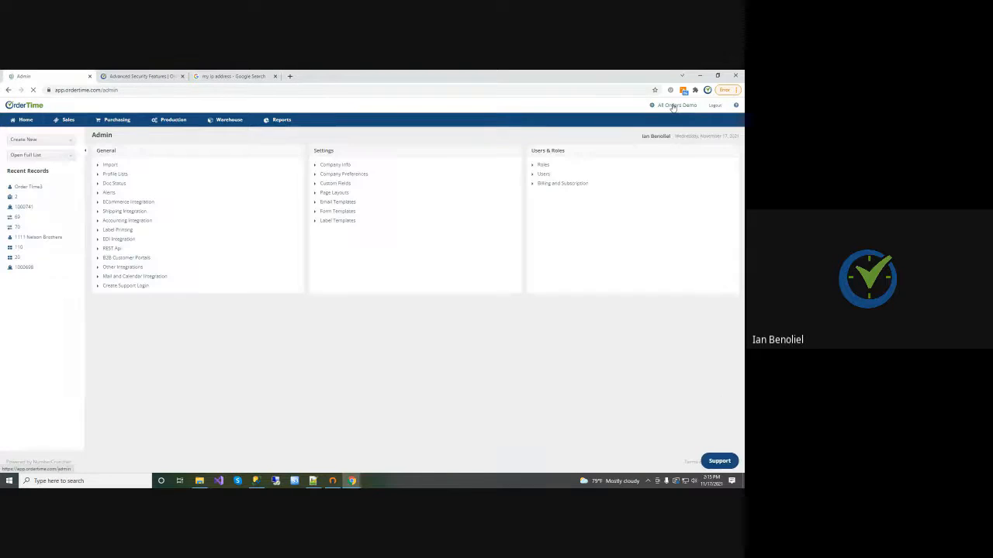
{"action": "left_click", "coordinate": [118, 175]}
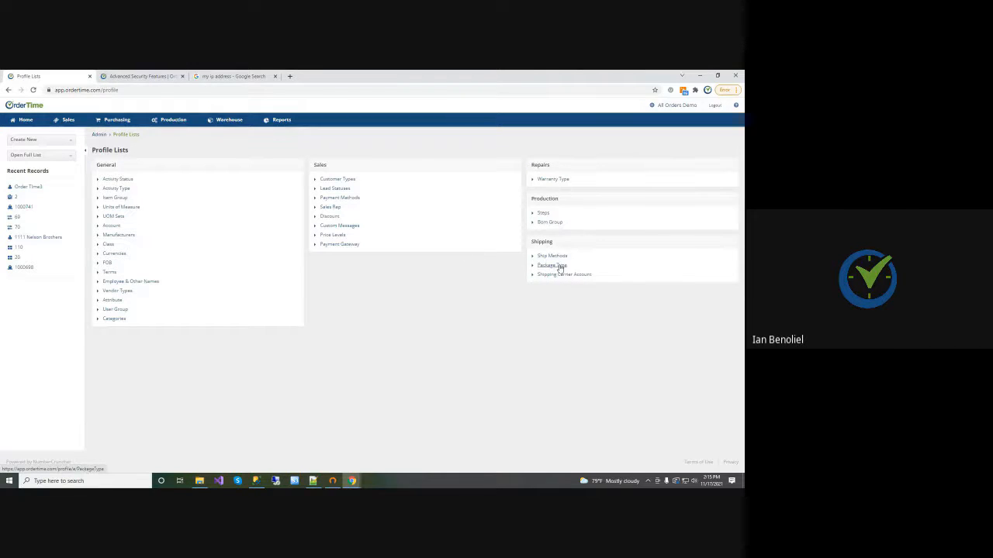
{"action": "left_click", "coordinate": [336, 198]}
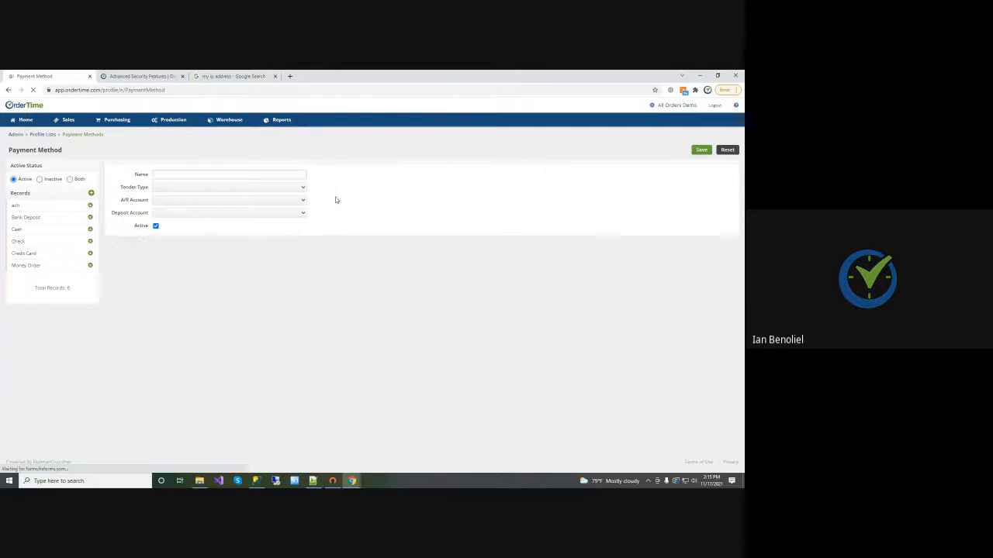
{"action": "left_click", "coordinate": [42, 218]}
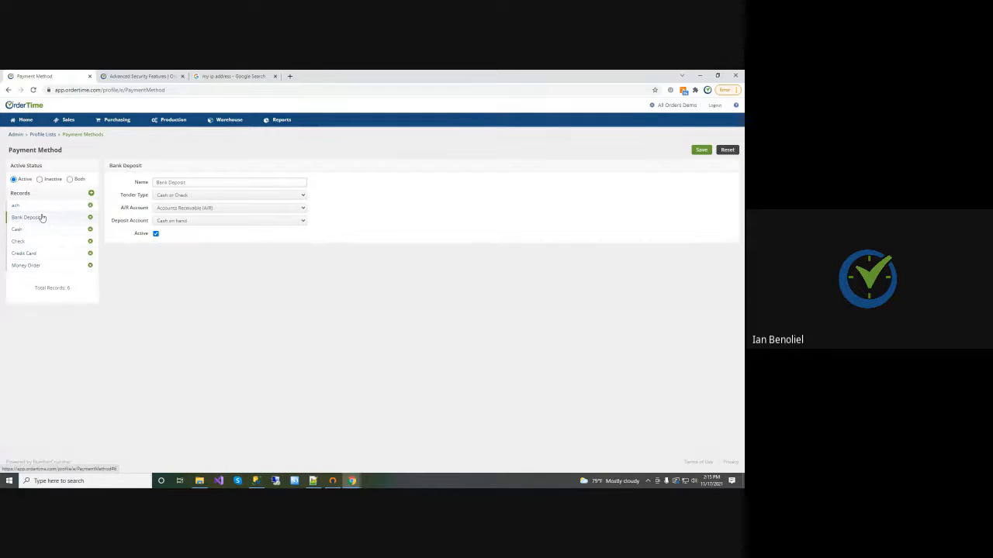
{"action": "left_click", "coordinate": [172, 196]}
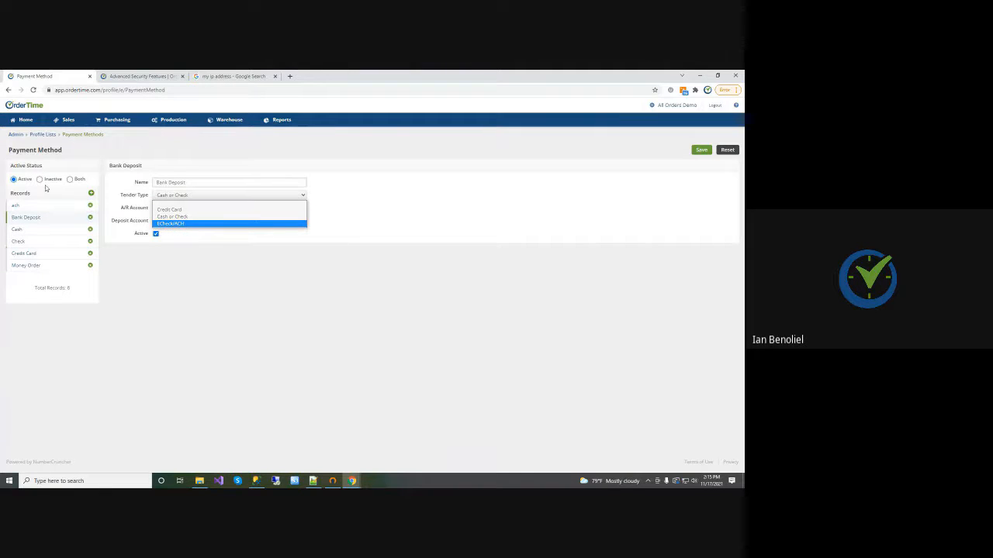
Try to add a new payment method named ACH with the tender type ECheck/ACH
{"action": "left_click", "coordinate": [91, 193]}
{"action": "left_click", "coordinate": [158, 175]}
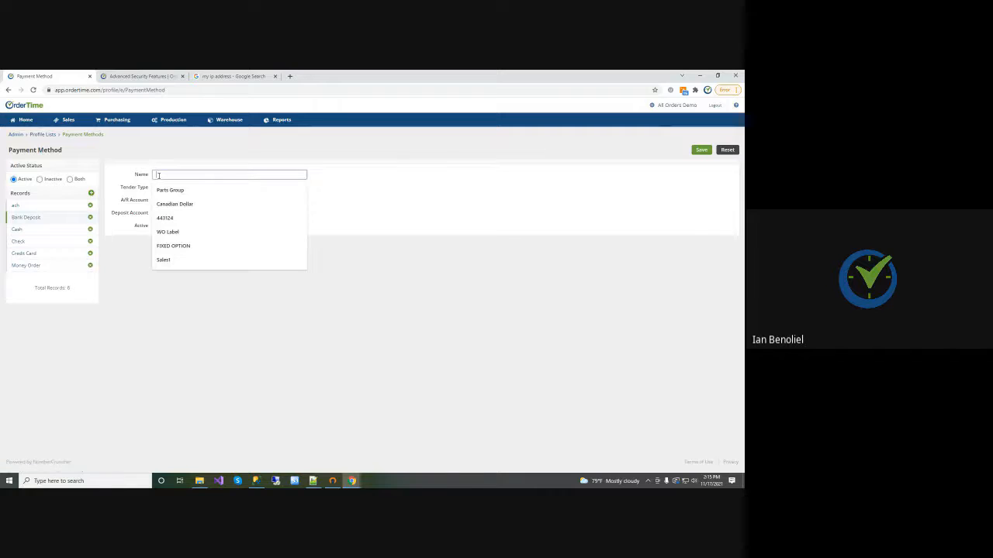
{"action": "type", "text": "Ac"}
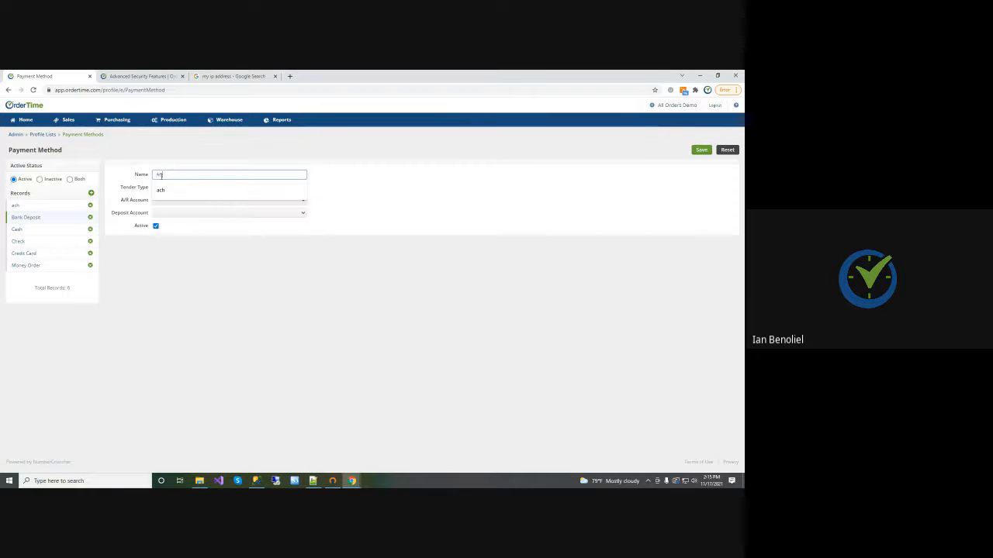
{"action": "type", "text": "H"}
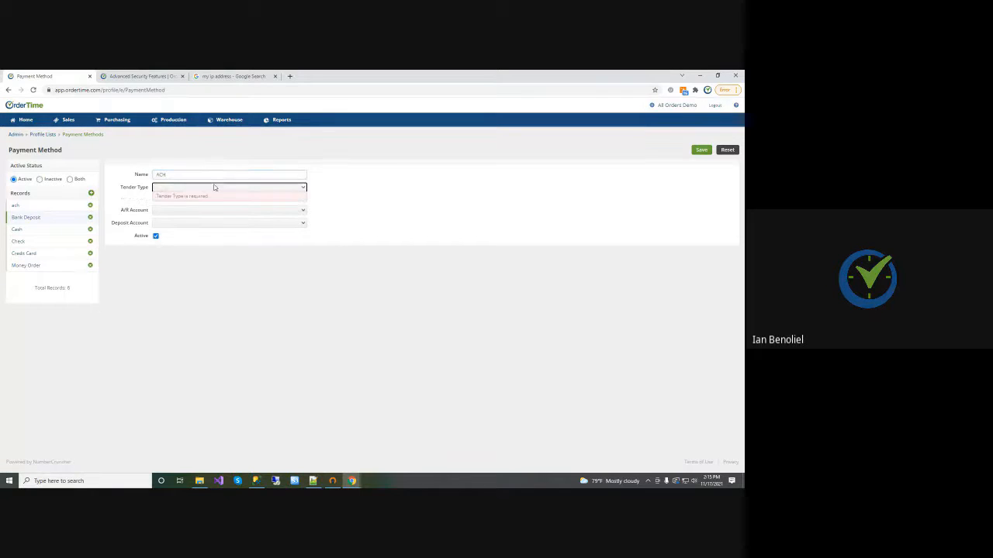
{"action": "left_click", "coordinate": [188, 188]}
{"action": "left_click", "coordinate": [179, 218]}
{"action": "key", "text": "Tab"}
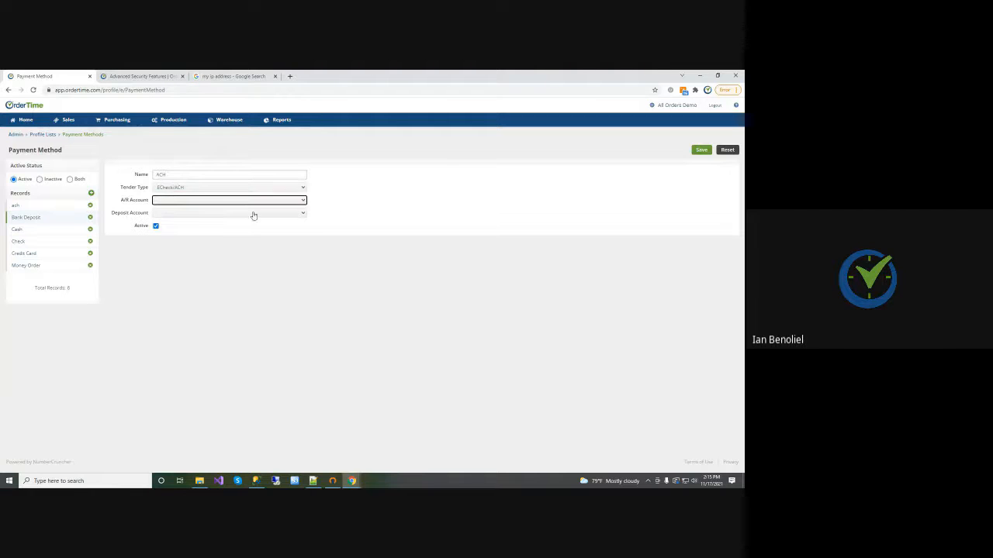
{"action": "left_click", "coordinate": [171, 200]}
{"action": "left_click", "coordinate": [172, 201]}
{"action": "left_click", "coordinate": [701, 150]}
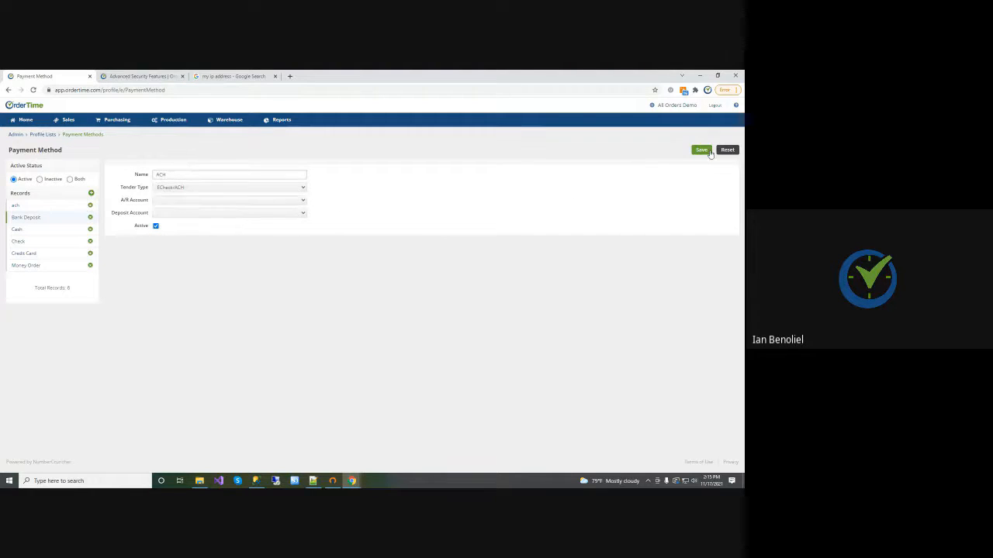
{"action": "left_click", "coordinate": [439, 135]}
{"action": "left_click", "coordinate": [177, 173]}
{"action": "left_click", "coordinate": [238, 172]}
Set the tender type of the existing ach payment method to ECheck/ACH and save the record
{"action": "left_click", "coordinate": [38, 208]}
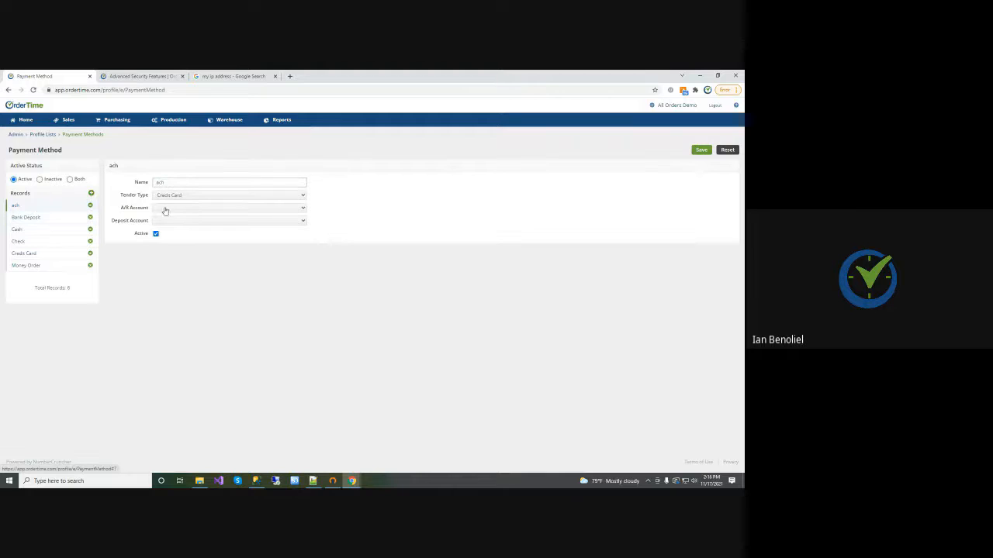
{"action": "left_click", "coordinate": [195, 195]}
{"action": "left_click", "coordinate": [180, 224]}
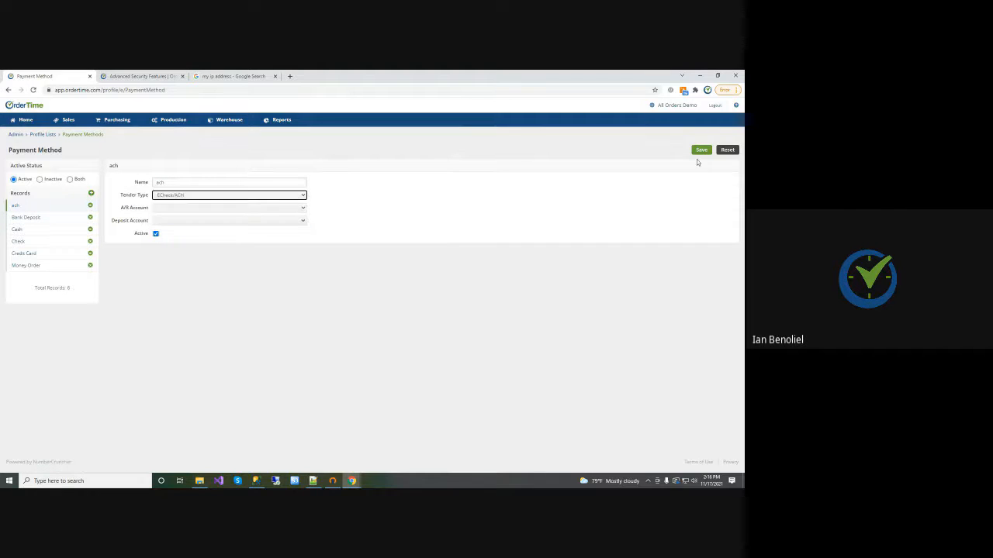
{"action": "left_click", "coordinate": [700, 151]}
{"action": "key", "text": "Return"}
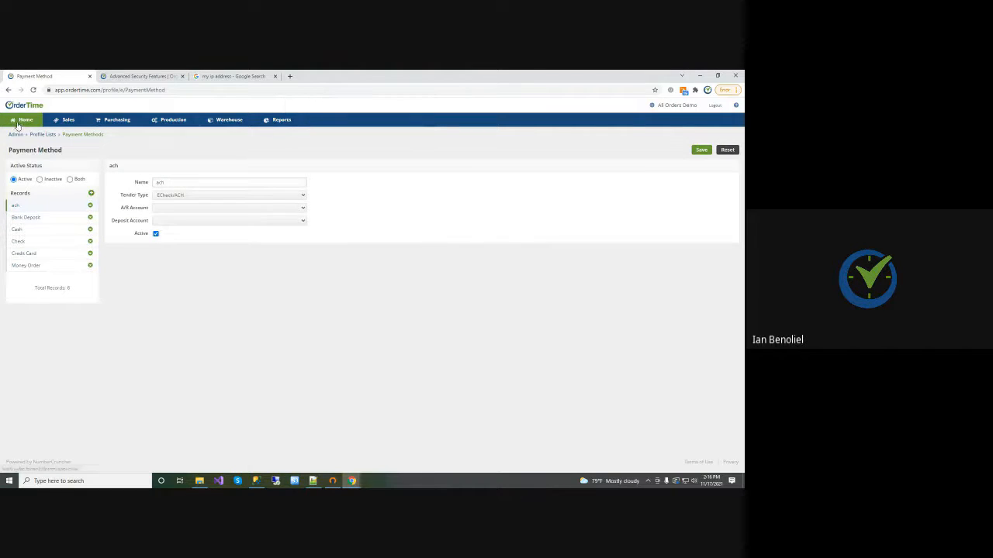
Open the full Ship Docs list and view the payments of the first 70E Solutions Inc ship doc
{"action": "left_click", "coordinate": [22, 119]}
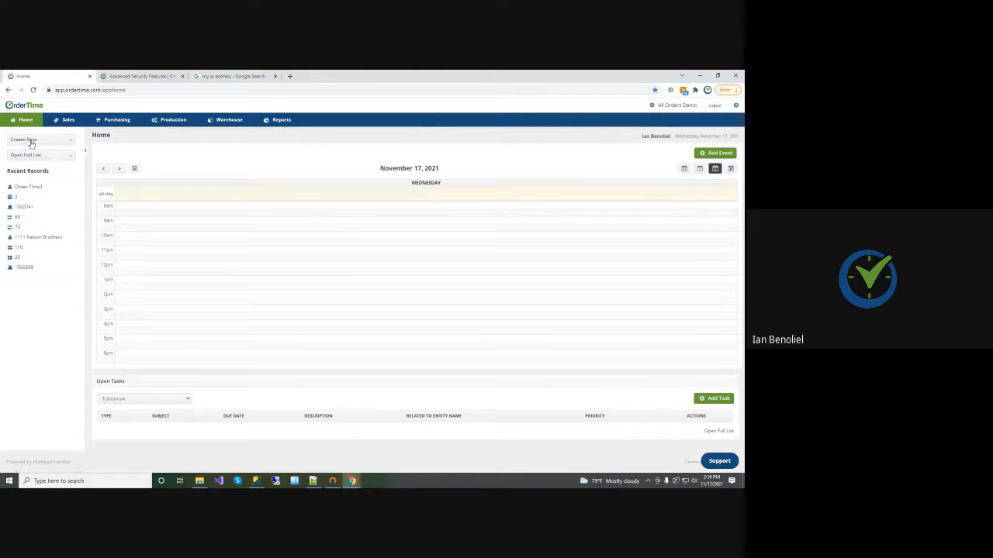
{"action": "left_click", "coordinate": [31, 156]}
{"action": "scroll", "coordinate": [36, 190], "scroll_direction": "down", "scroll_amount": 8}
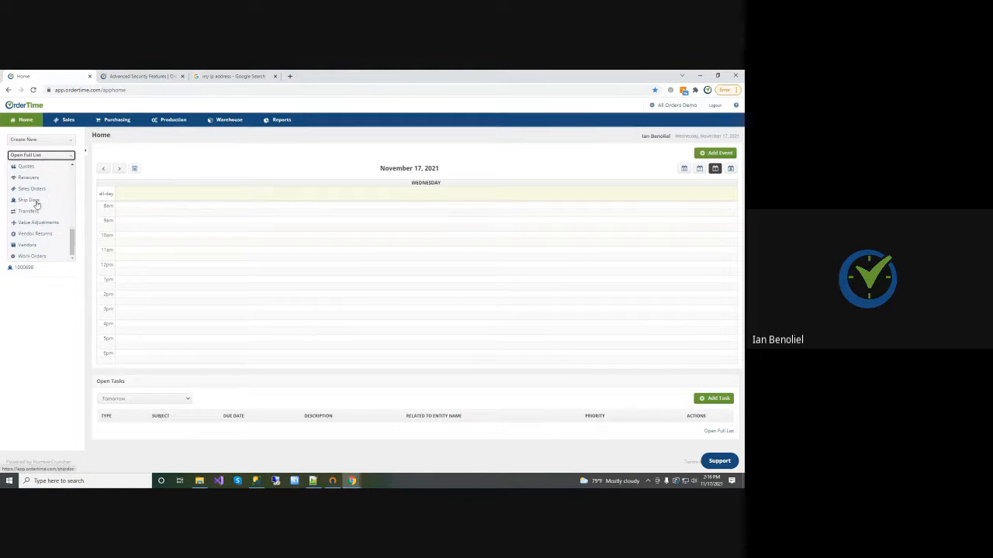
{"action": "left_click", "coordinate": [47, 201]}
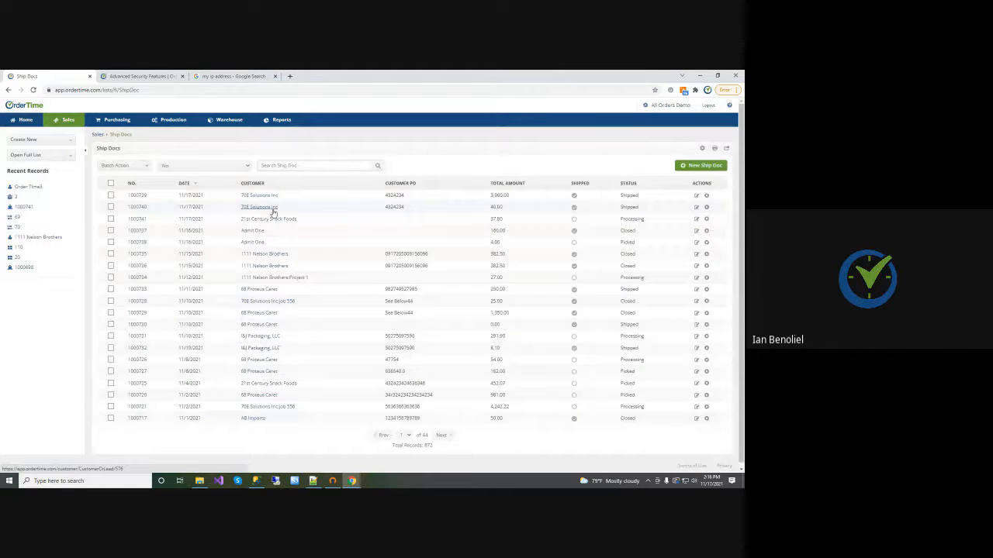
{"action": "left_click", "coordinate": [139, 195]}
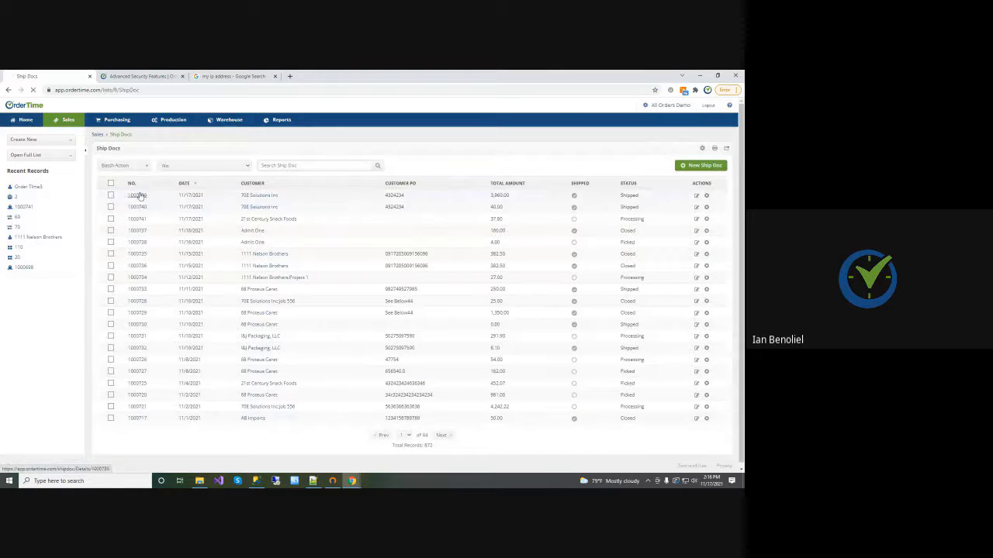
{"action": "left_click", "coordinate": [313, 264]}
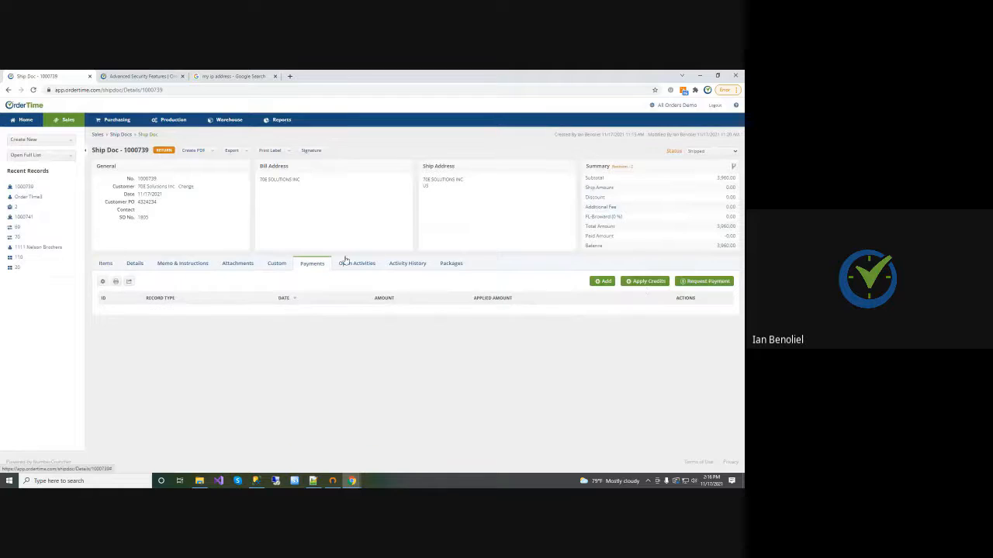
Start a payment with the method ach, examine its gateway and bank account fields, and close the form without saving
{"action": "left_click", "coordinate": [603, 281]}
{"action": "left_click", "coordinate": [266, 201]}
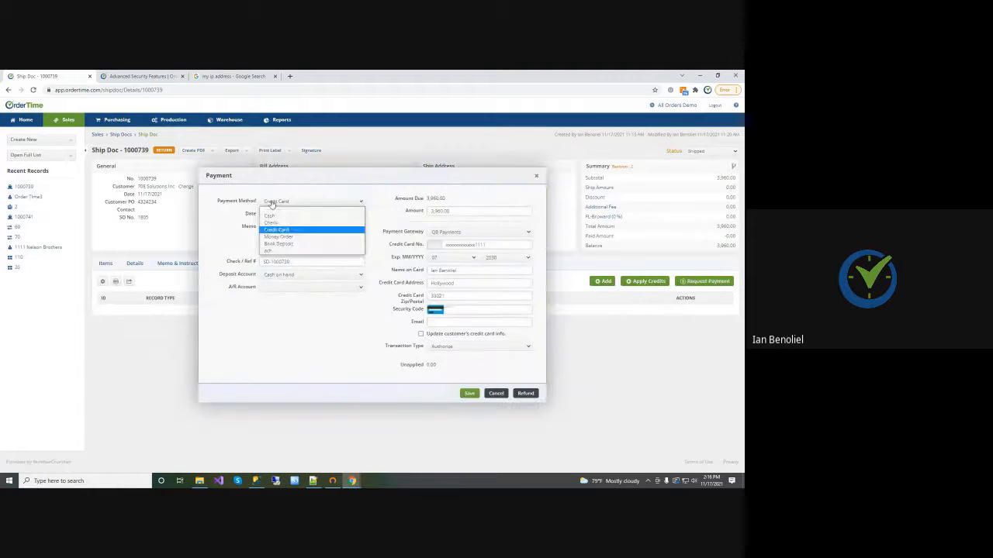
{"action": "left_click", "coordinate": [269, 250]}
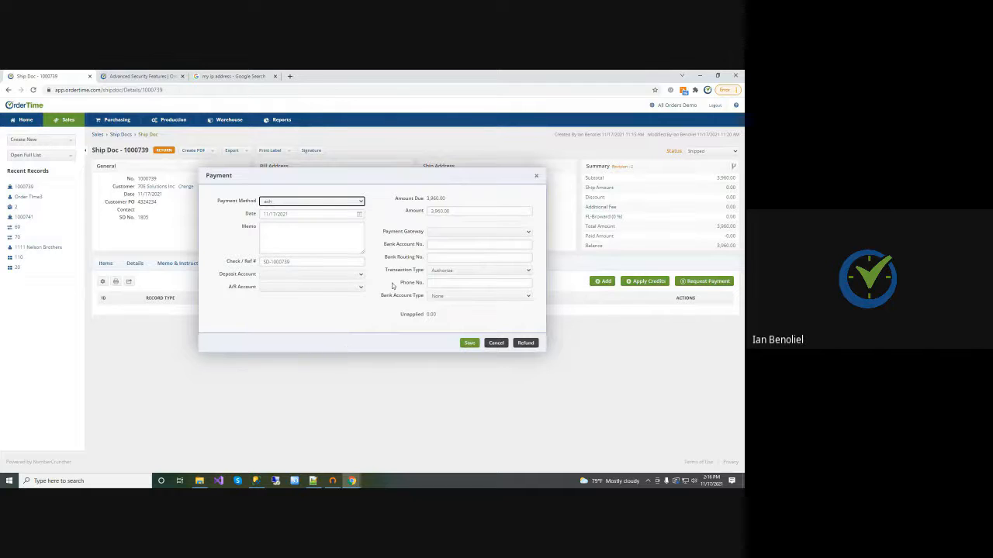
{"action": "left_click", "coordinate": [439, 233]}
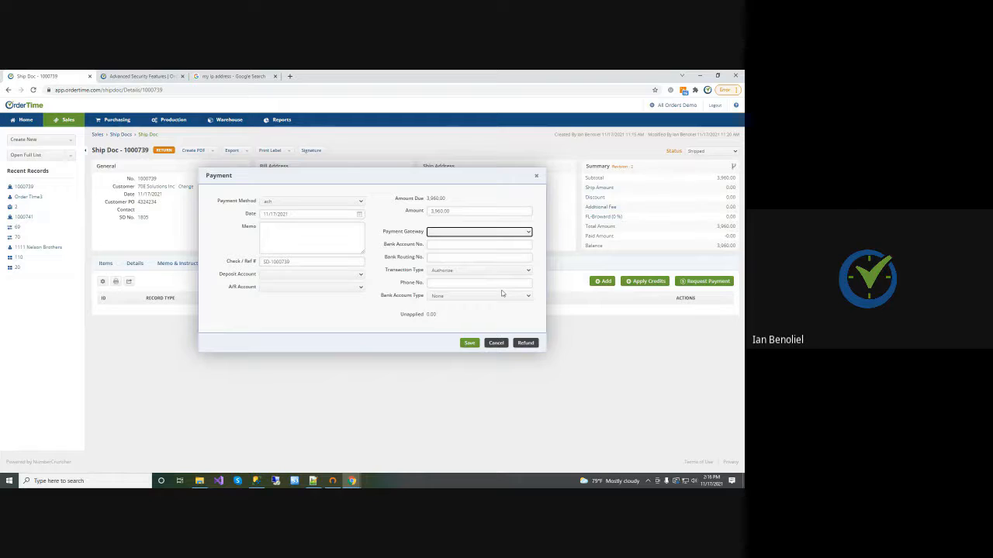
{"action": "left_click", "coordinate": [536, 177]}
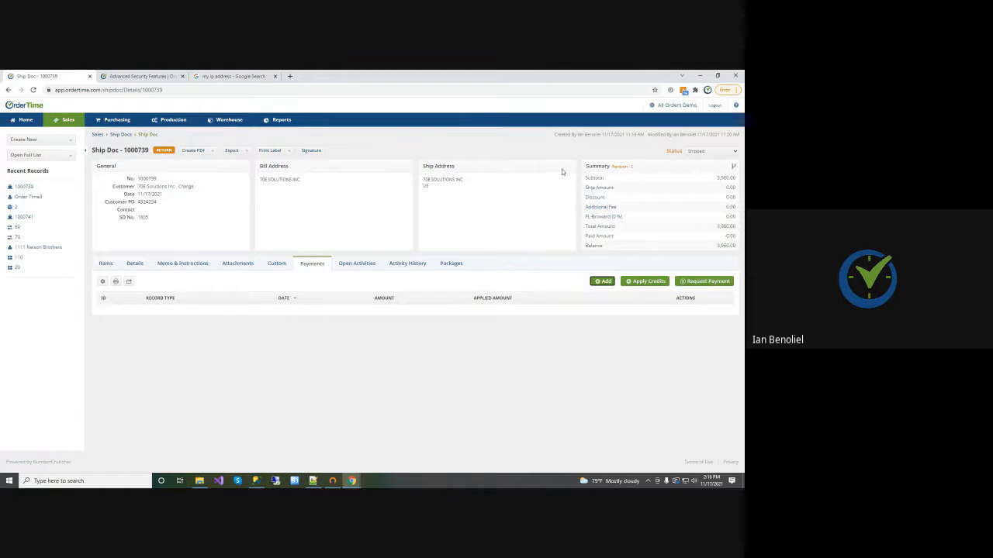
Create a support login from the Admin page and revoke it again
{"action": "left_click", "coordinate": [655, 105]}
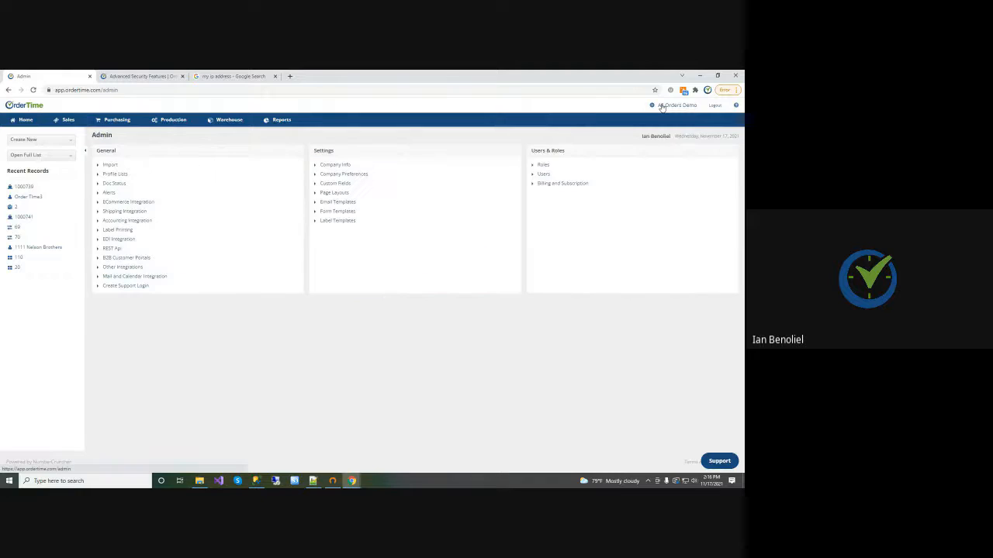
{"action": "left_click", "coordinate": [120, 289]}
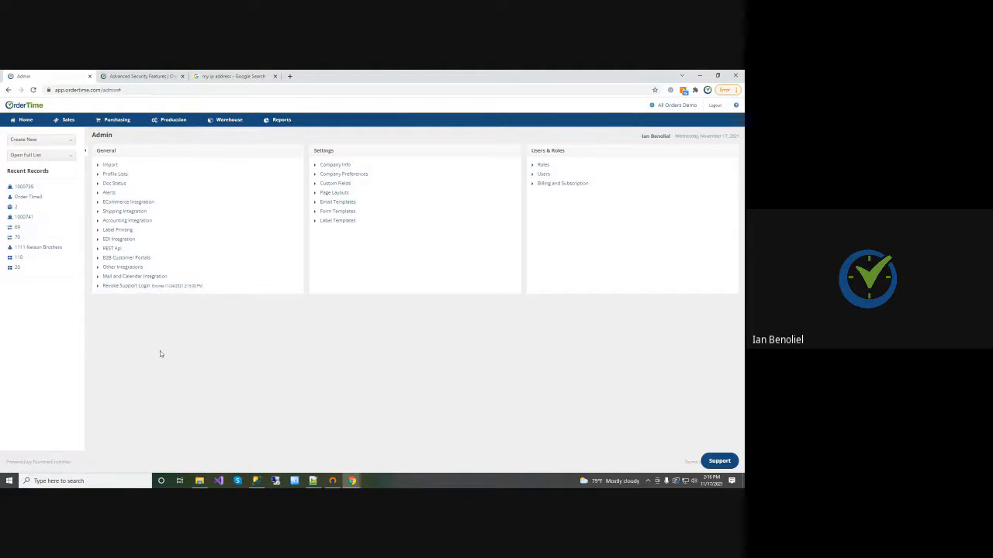
{"action": "left_click", "coordinate": [123, 287]}
Open the custom fields for Items, inspect the settings of the "cached 10" field, and close its editor without changes
{"action": "left_click", "coordinate": [342, 186]}
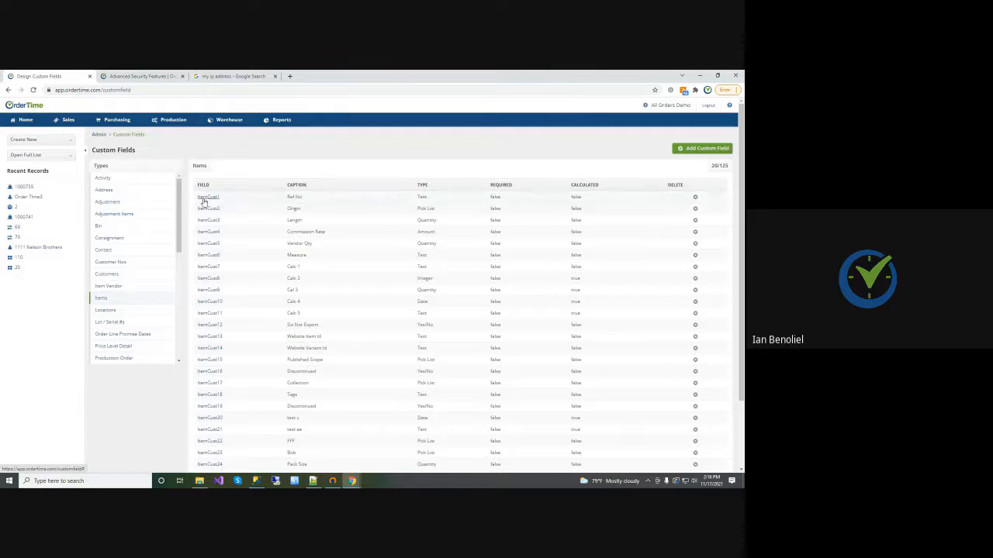
{"action": "scroll", "coordinate": [223, 221], "scroll_direction": "down", "scroll_amount": 1}
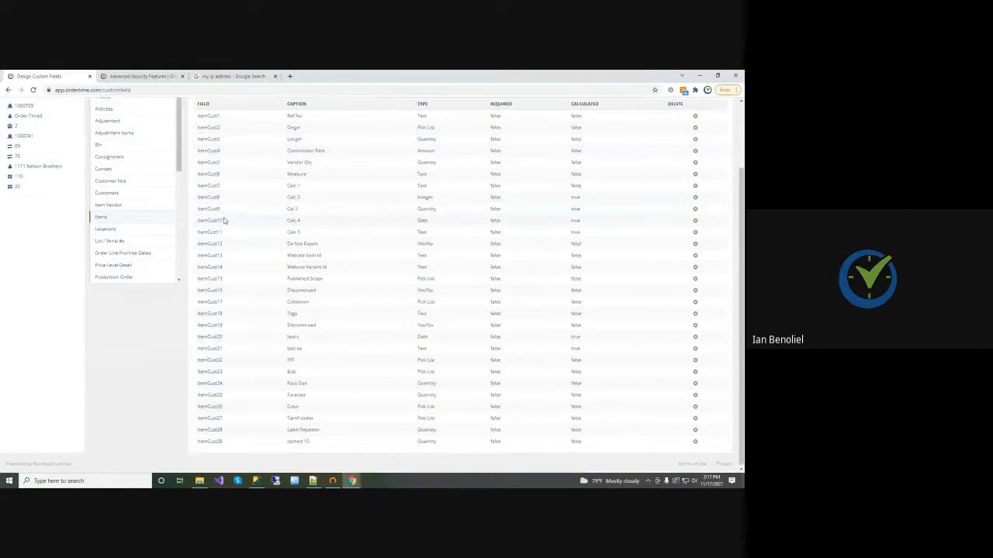
{"action": "left_click", "coordinate": [217, 439]}
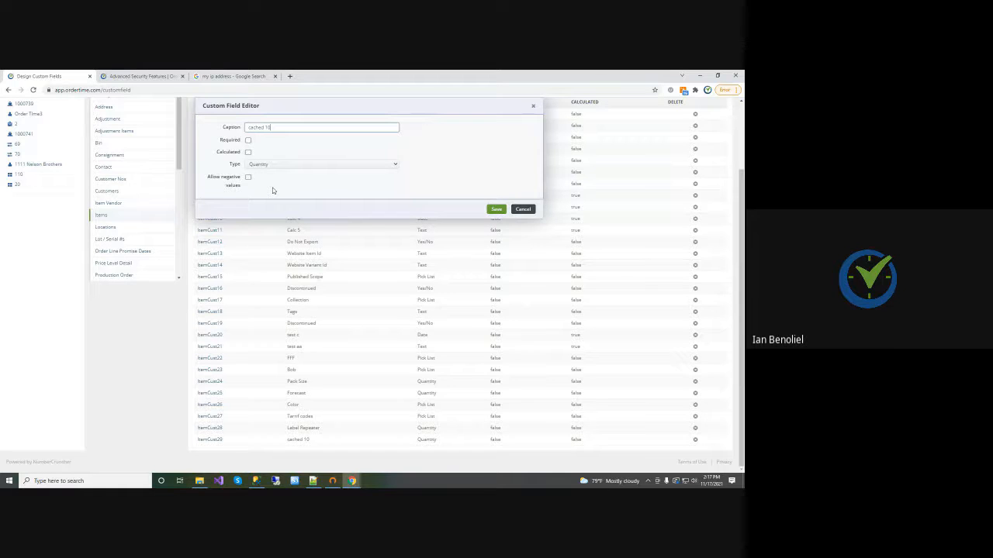
{"action": "left_click", "coordinate": [523, 209]}
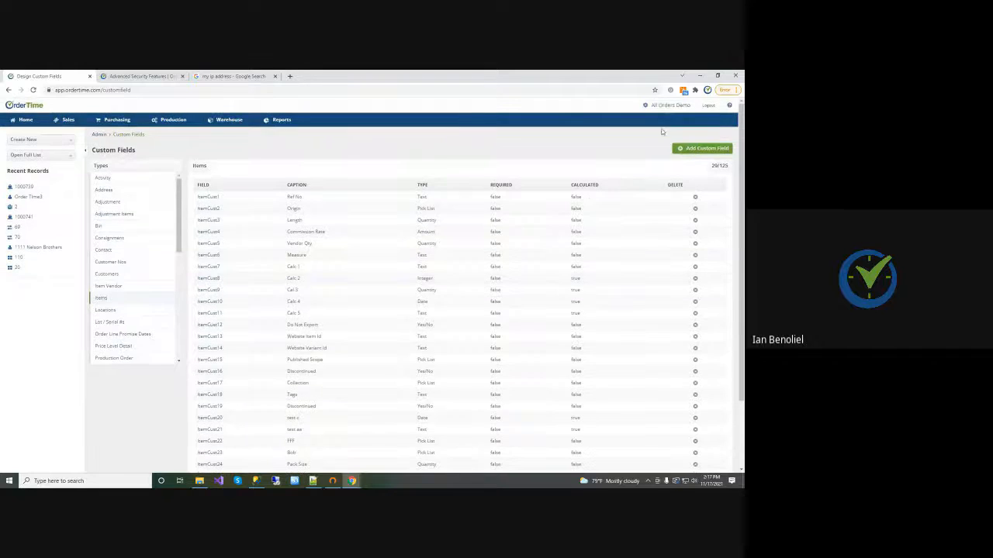
Examine the shipping company preference that keeps line items with 0 quantity shipped on the ship doc once shipped
{"action": "left_click", "coordinate": [664, 107]}
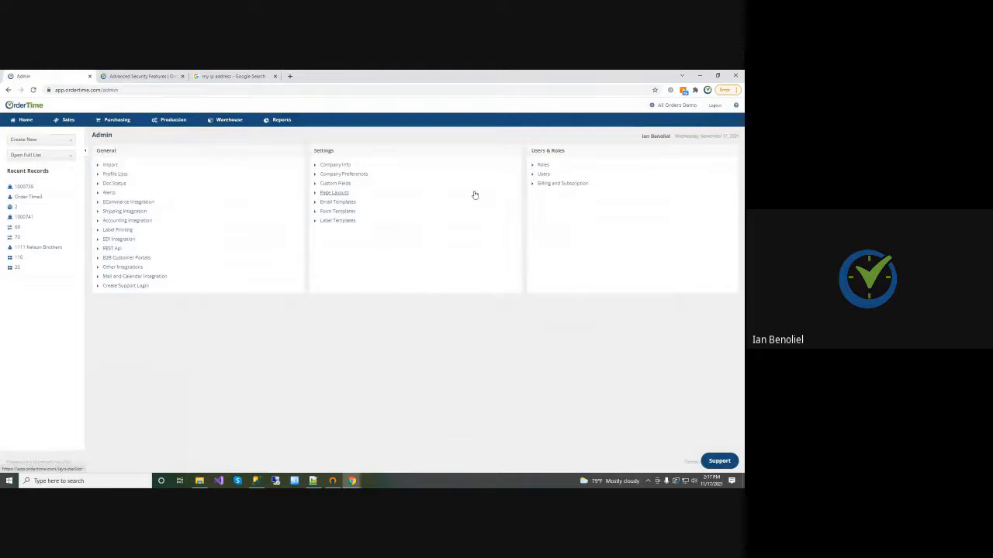
{"action": "left_click", "coordinate": [342, 176]}
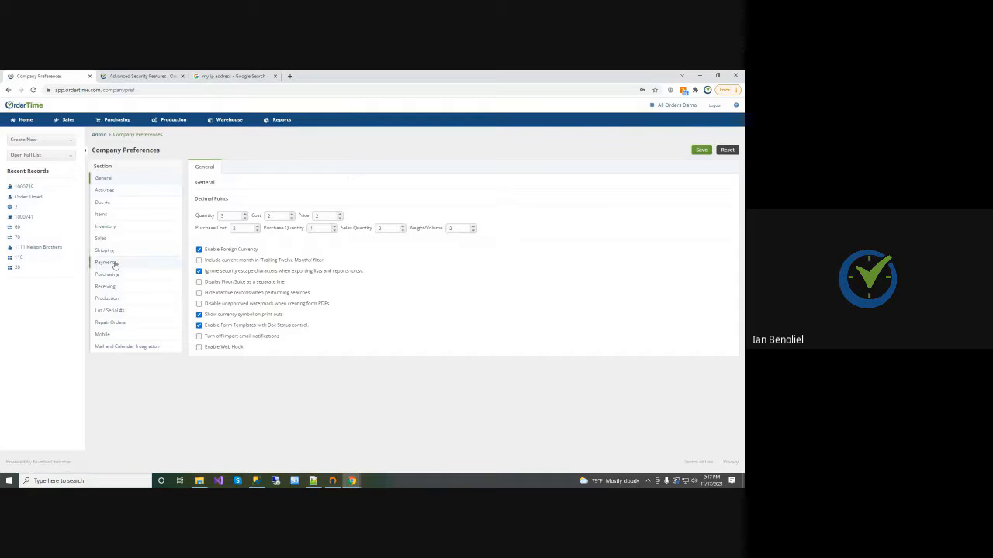
{"action": "left_click", "coordinate": [110, 253]}
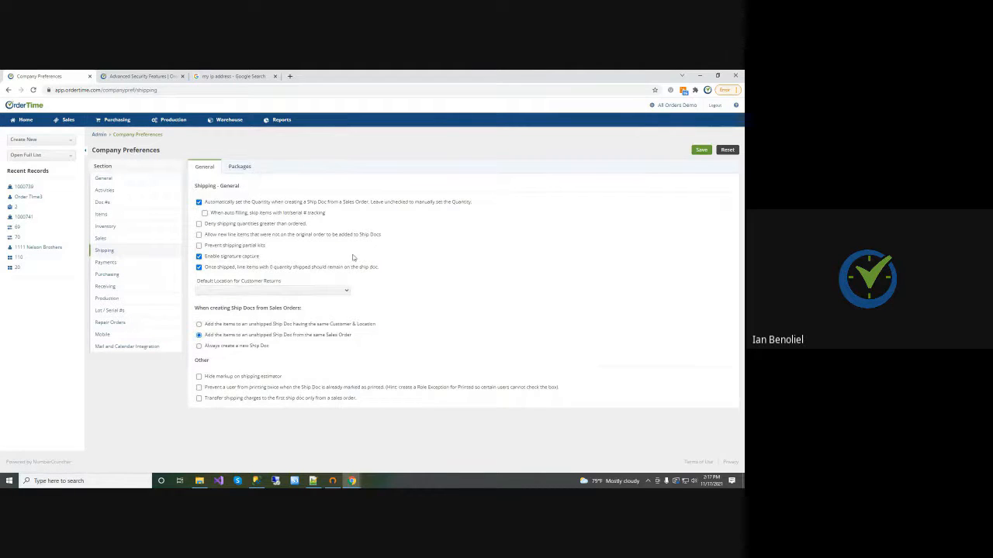
{"action": "left_click_drag", "start_coordinate": [378, 267], "coordinate": [204, 267]}
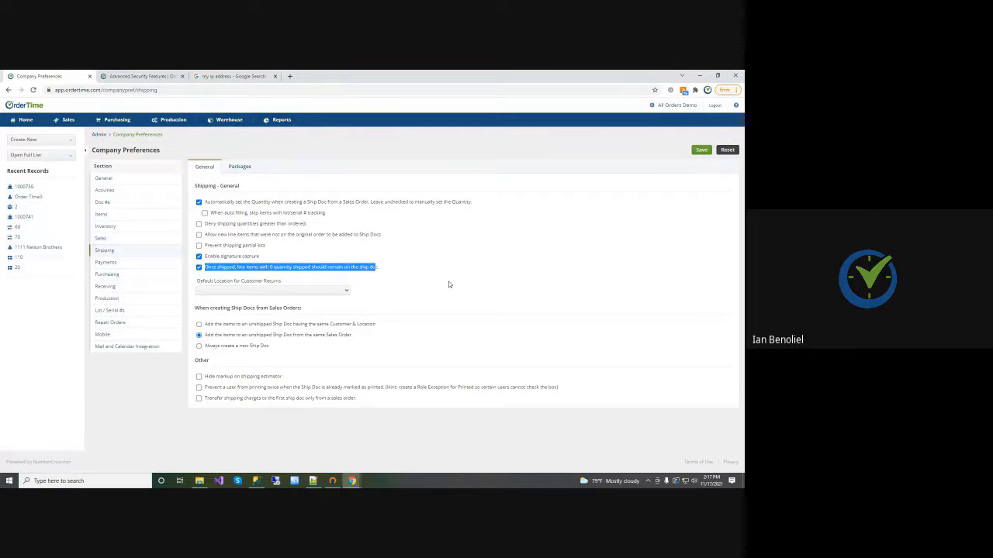
In the Receiving company preferences, enable keeping line items with 0 quantity received on the receiver once received
{"action": "left_click", "coordinate": [105, 288]}
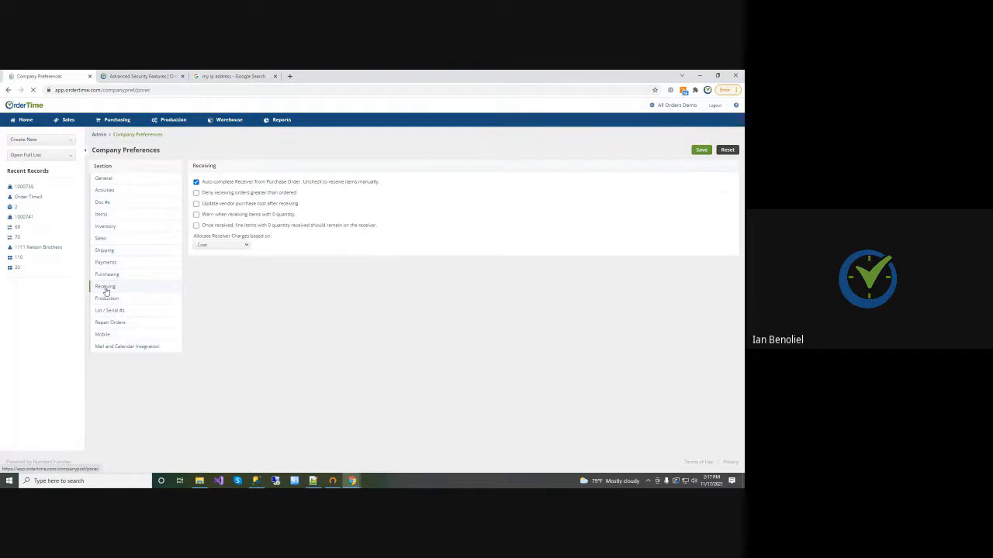
{"action": "left_click", "coordinate": [196, 224]}
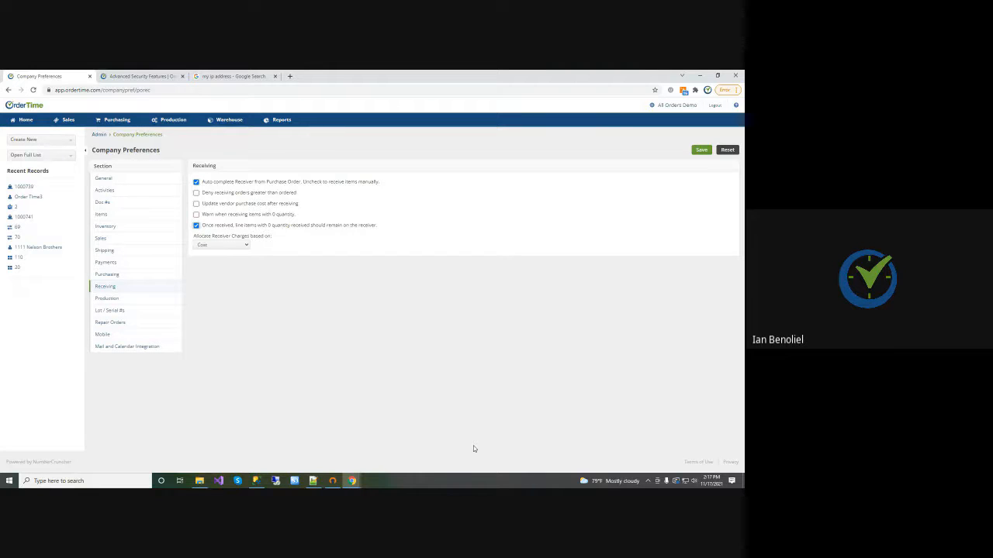
Save the Receiving preferences, then review the 0 quantity line item options in the Shipping and Receiving preferences
{"action": "left_click", "coordinate": [701, 152]}
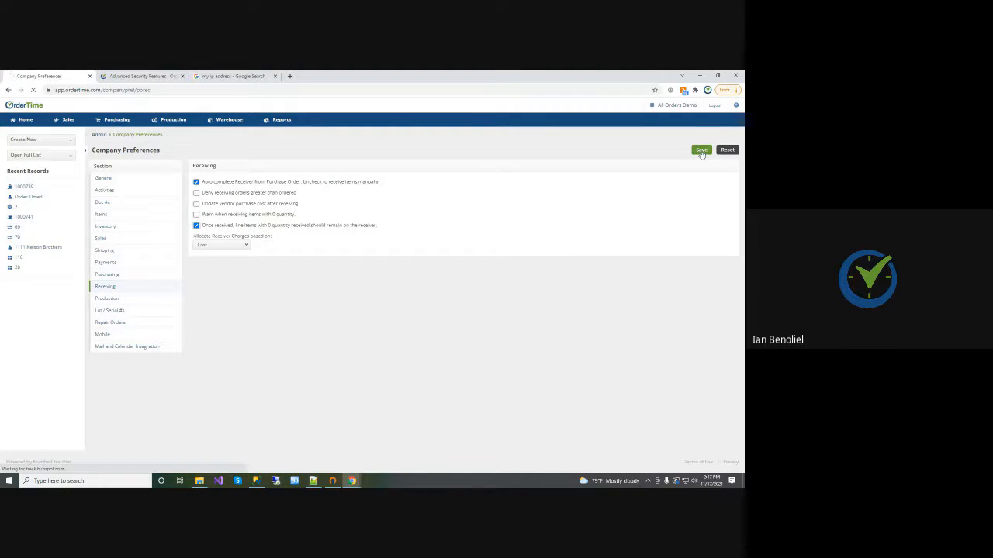
{"action": "left_click", "coordinate": [105, 251]}
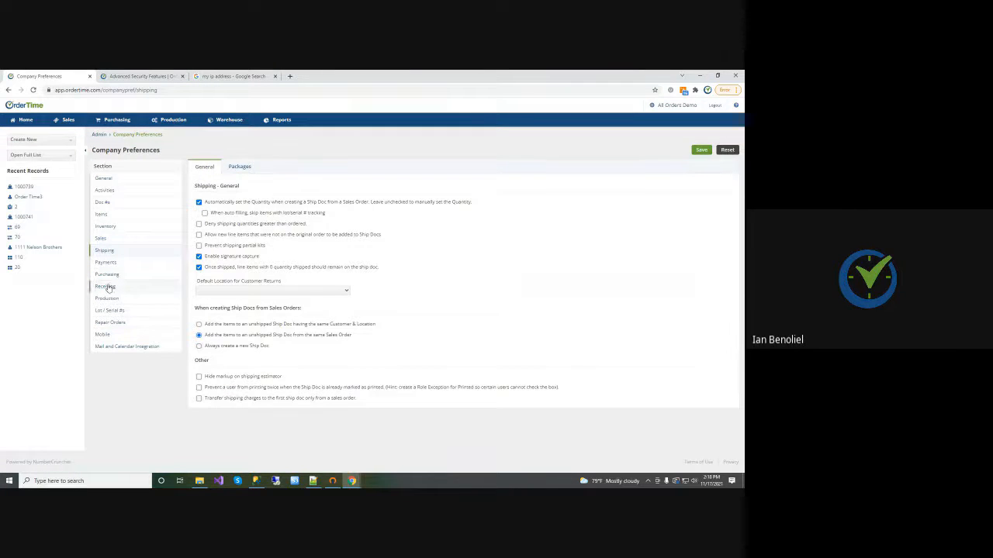
{"action": "left_click", "coordinate": [105, 286]}
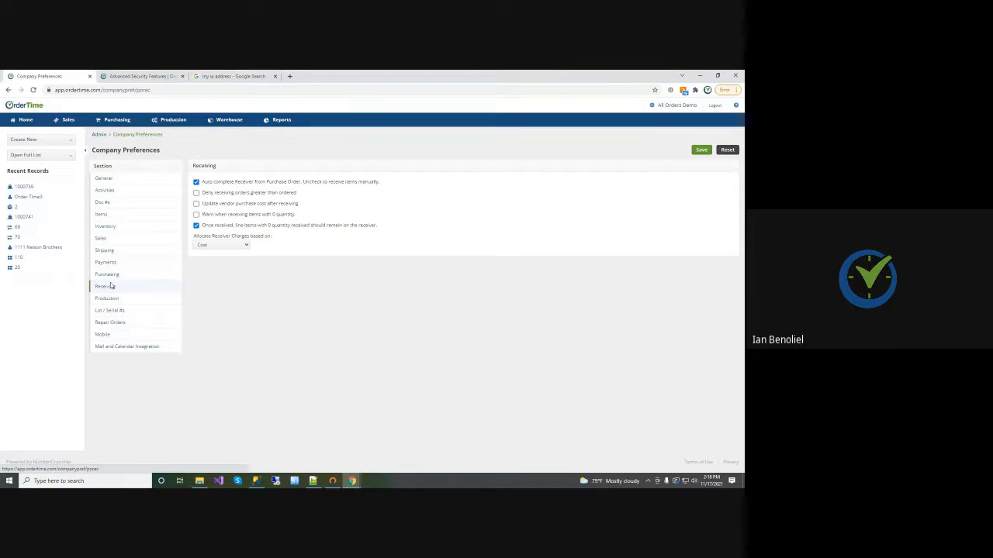
Open the advanced Sales company preferences and review their options
{"action": "left_click", "coordinate": [104, 239]}
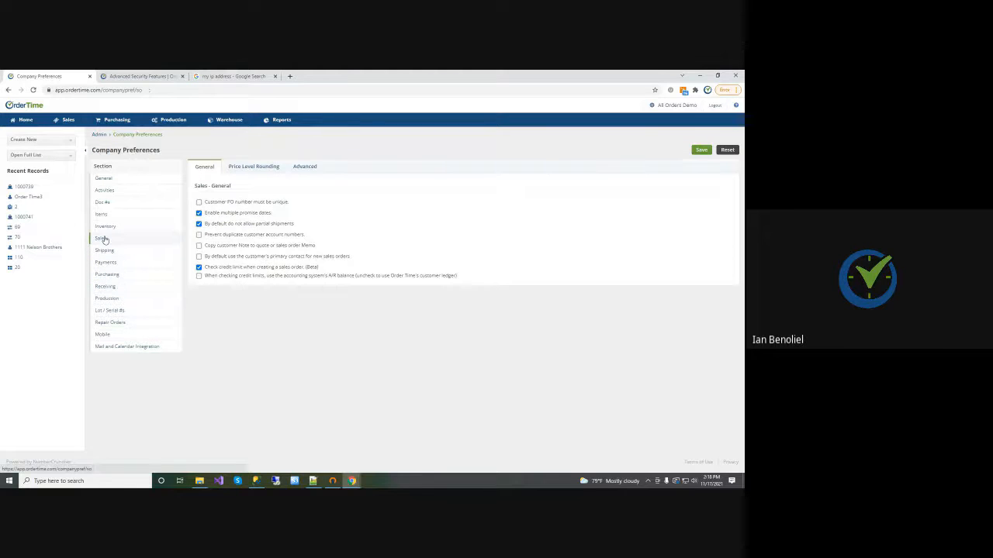
{"action": "left_click", "coordinate": [304, 168]}
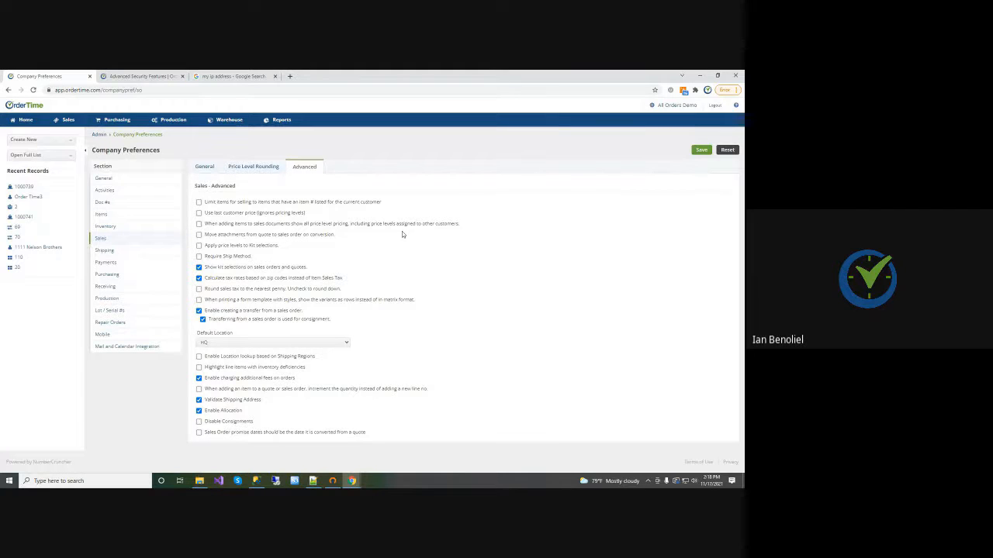
Examine the Purchasing preferences on shipping or allocating after creating a Receiver for a linked PO, and return to the Home page
{"action": "left_click", "coordinate": [108, 275]}
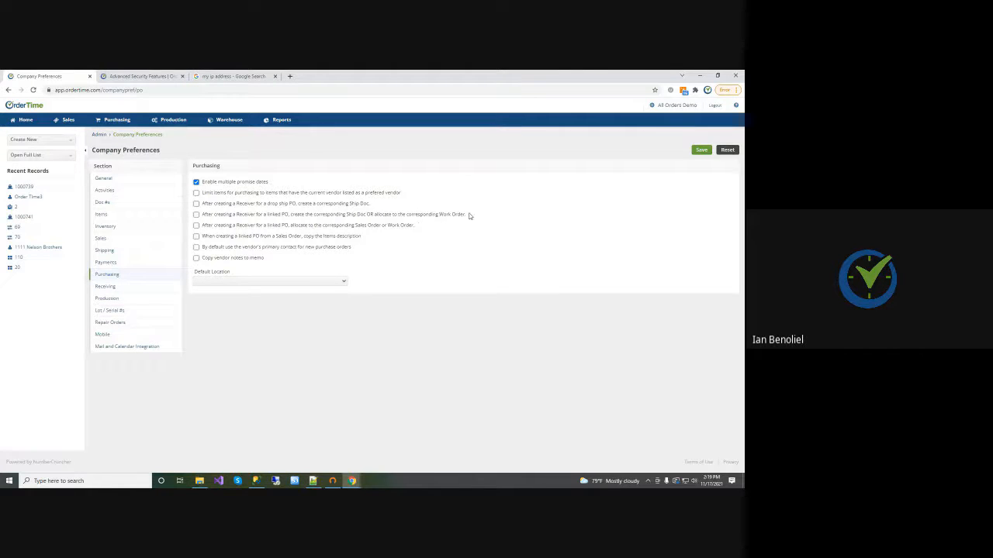
{"action": "left_click_drag", "start_coordinate": [466, 216], "coordinate": [441, 219]}
{"action": "left_click_drag", "start_coordinate": [204, 225], "coordinate": [413, 226]}
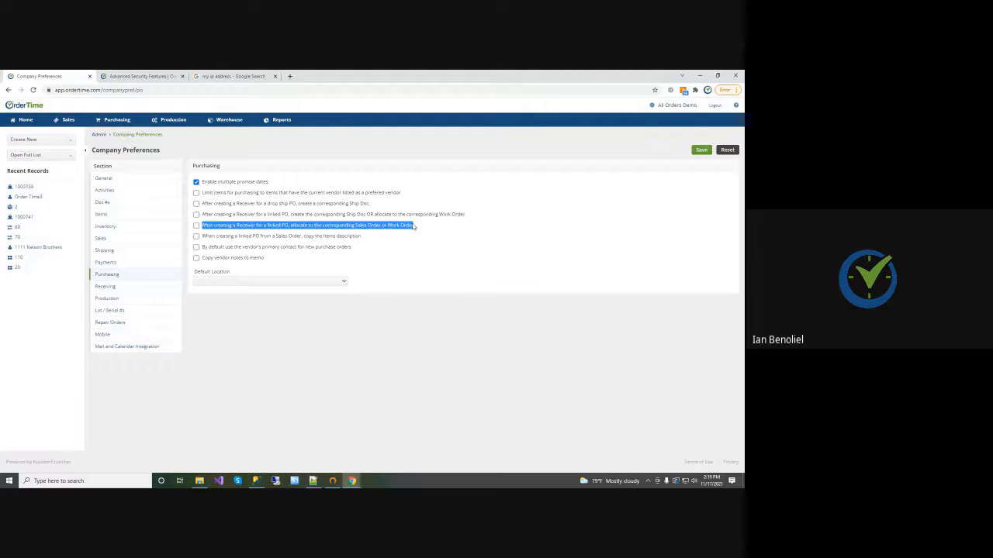
{"action": "left_click_drag", "start_coordinate": [256, 215], "coordinate": [373, 219]}
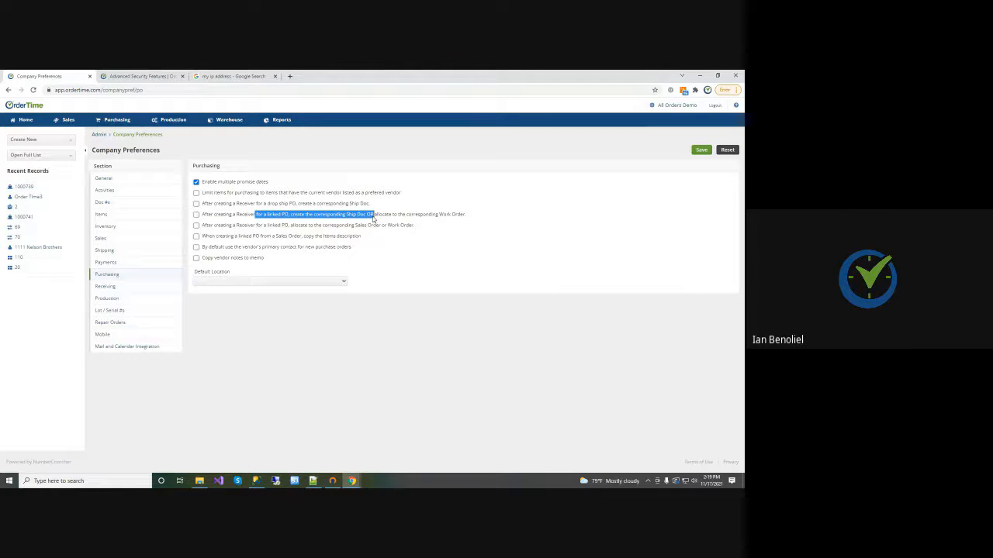
{"action": "left_click", "coordinate": [291, 229]}
{"action": "left_click_drag", "start_coordinate": [292, 230], "coordinate": [414, 229]}
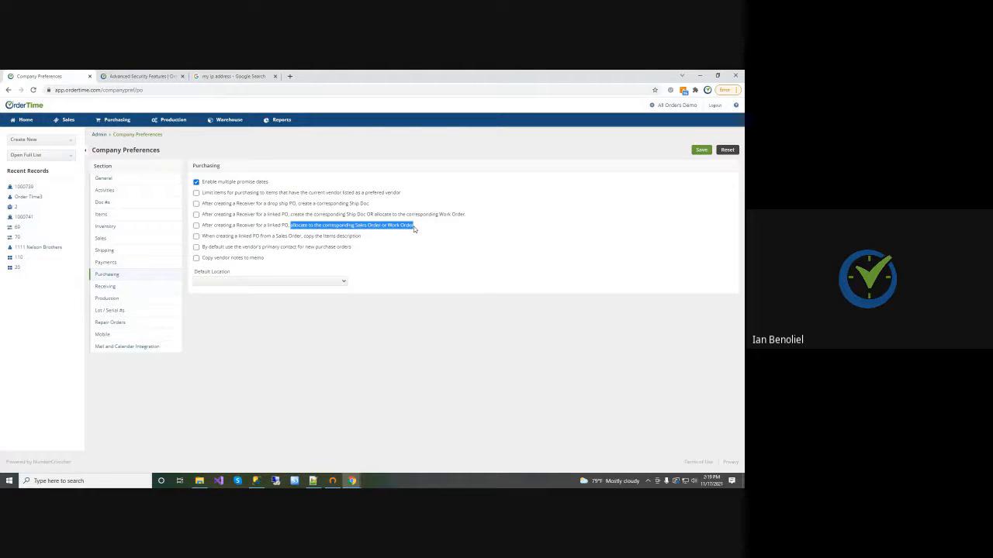
{"action": "left_click", "coordinate": [394, 242]}
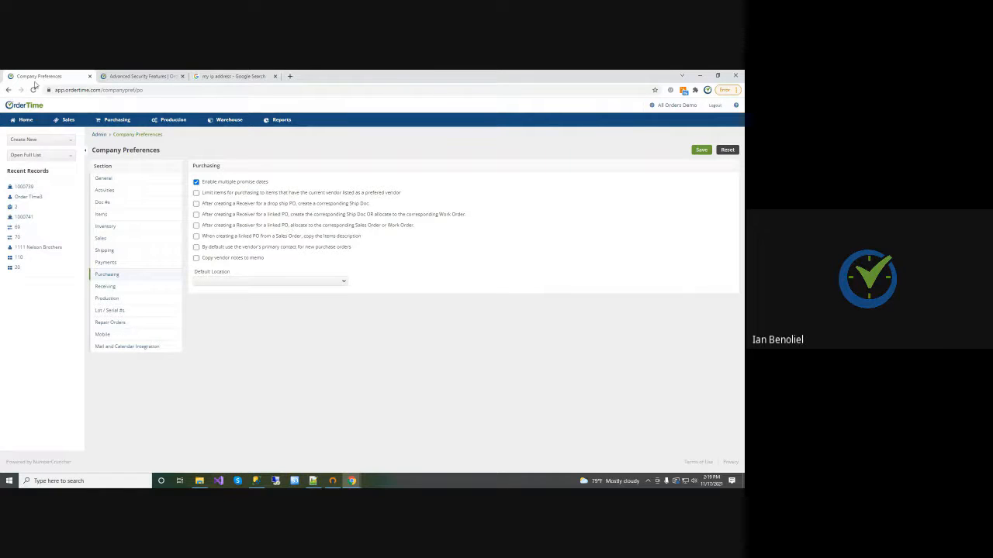
{"action": "left_click", "coordinate": [29, 122]}
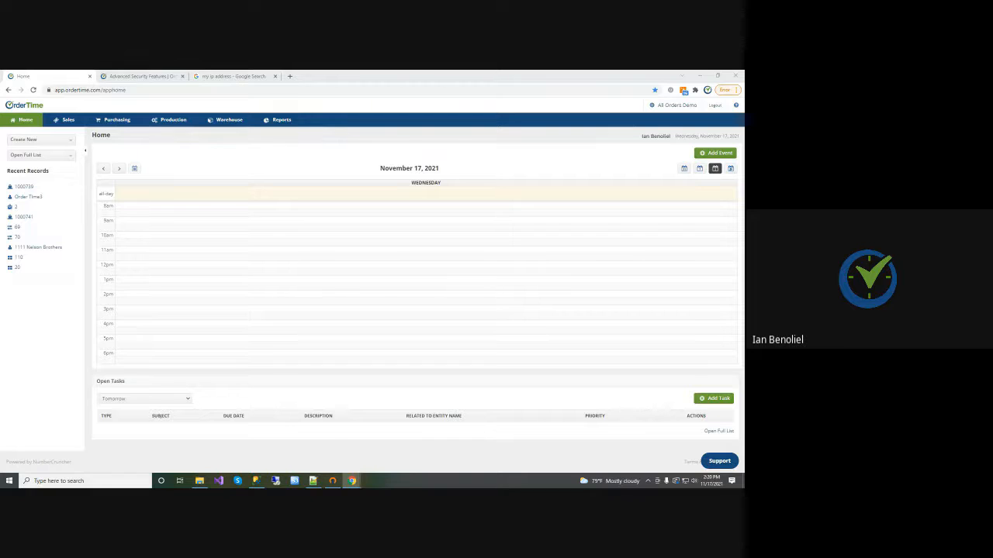
Start a new import from the Admin page and look through the available import types without choosing one
{"action": "left_click", "coordinate": [659, 108]}
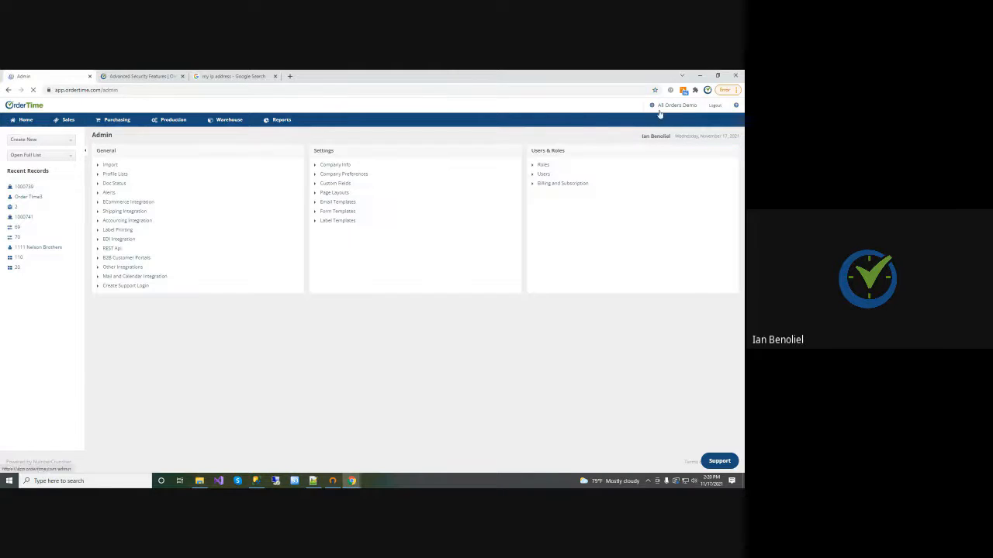
{"action": "left_click", "coordinate": [111, 167]}
{"action": "left_click", "coordinate": [699, 165]}
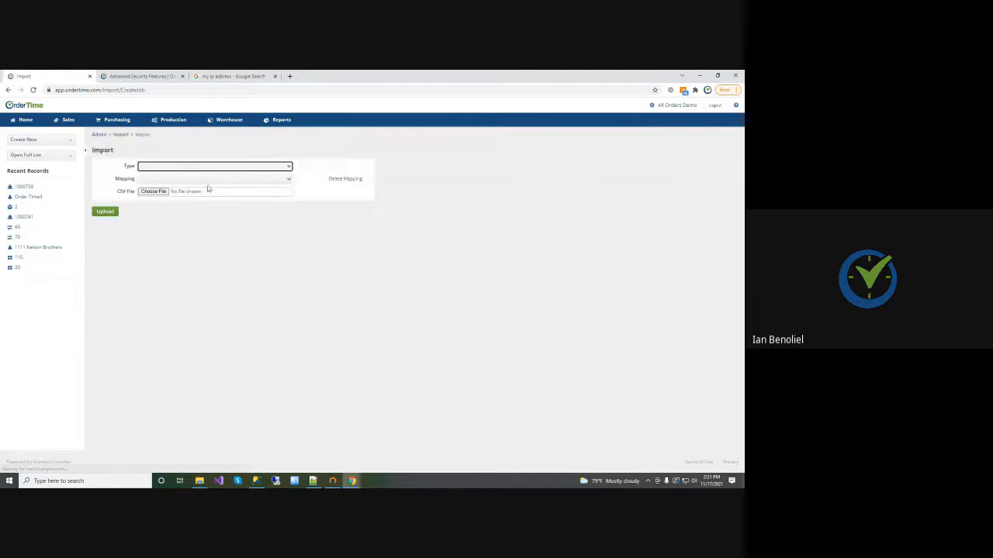
{"action": "left_click", "coordinate": [192, 180]}
{"action": "left_click", "coordinate": [193, 179]}
{"action": "left_click", "coordinate": [192, 168]}
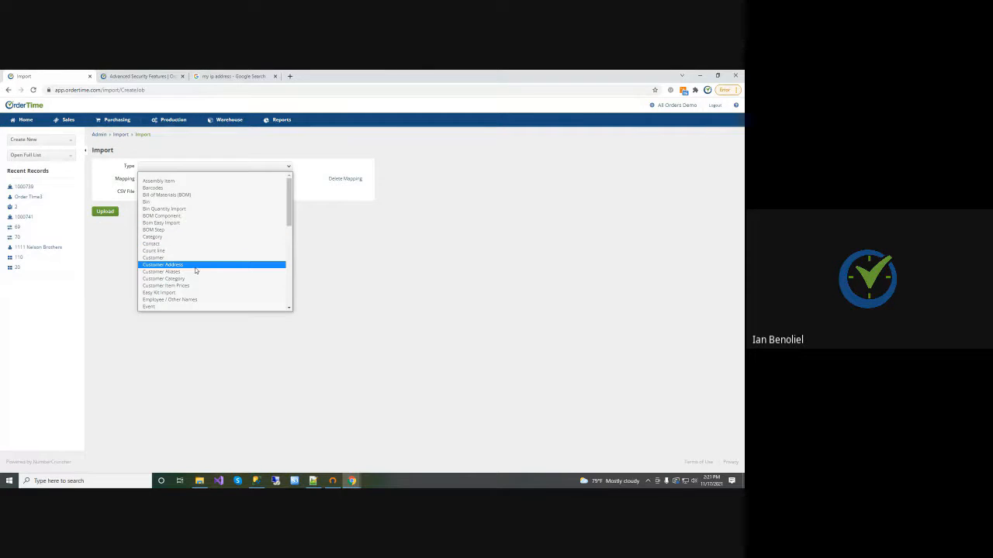
{"action": "scroll", "coordinate": [196, 270], "scroll_direction": "down", "scroll_amount": 4}
{"action": "left_click", "coordinate": [408, 257]}
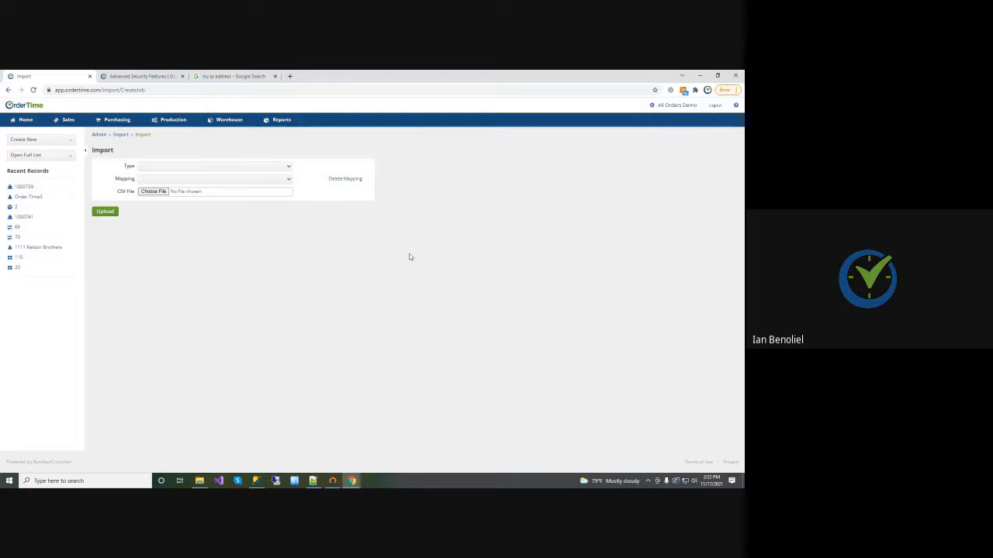
Open the QuickBooks Online accounting integration settings and show the invoice options
{"action": "left_click", "coordinate": [653, 105]}
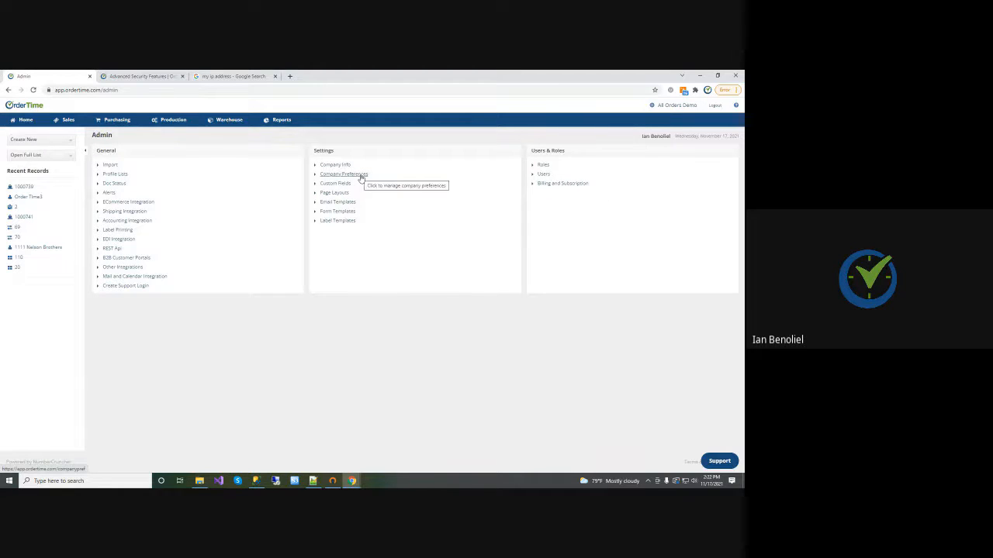
{"action": "left_click", "coordinate": [121, 221]}
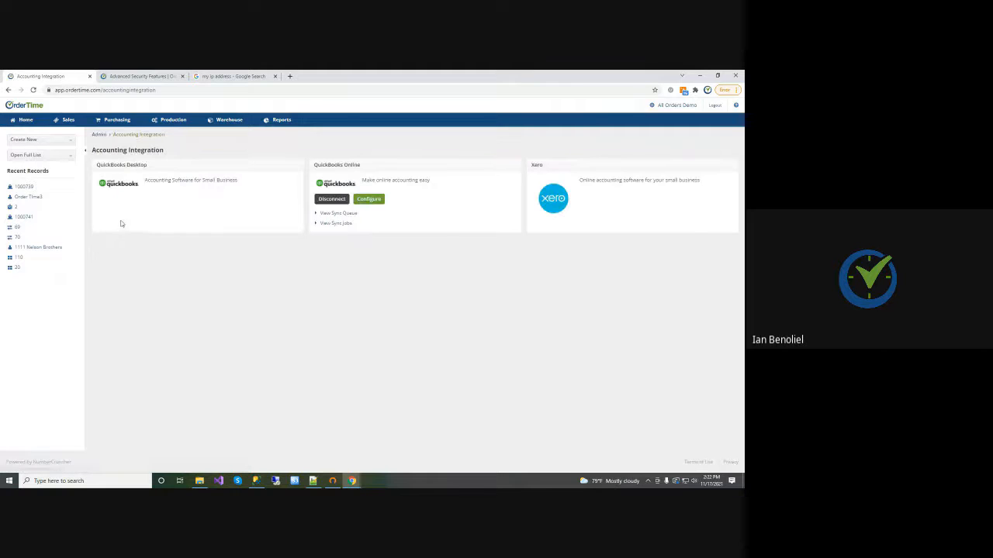
{"action": "left_click", "coordinate": [366, 200]}
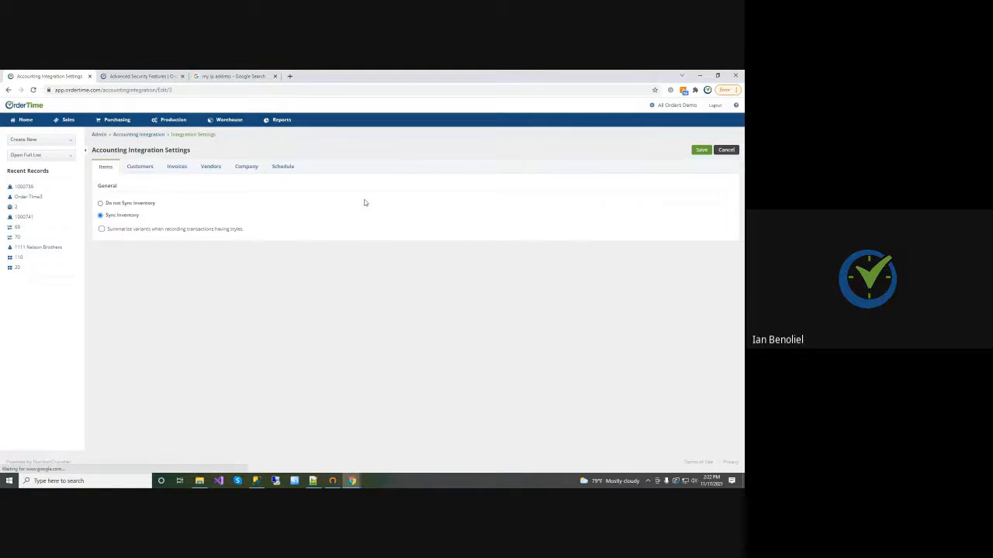
{"action": "left_click", "coordinate": [140, 166]}
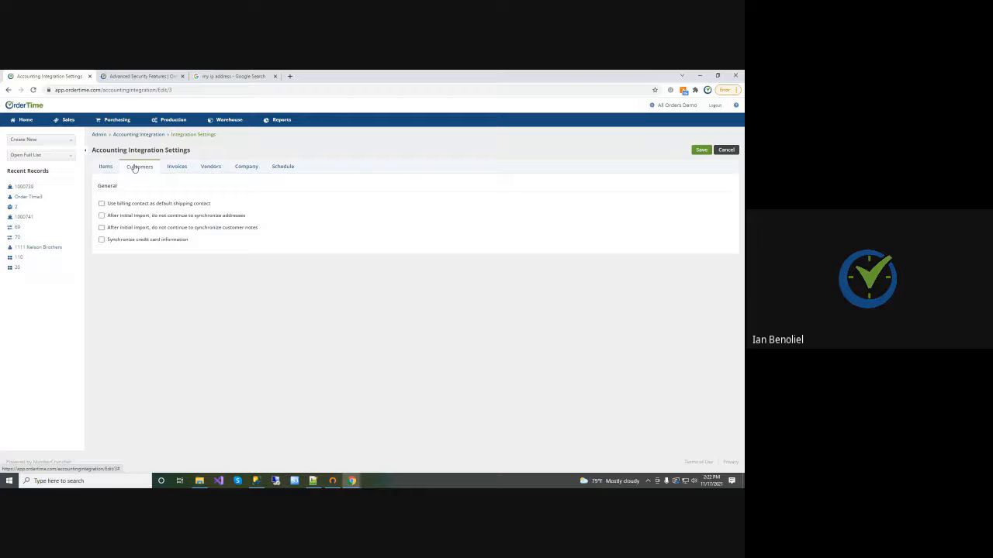
{"action": "left_click", "coordinate": [175, 166]}
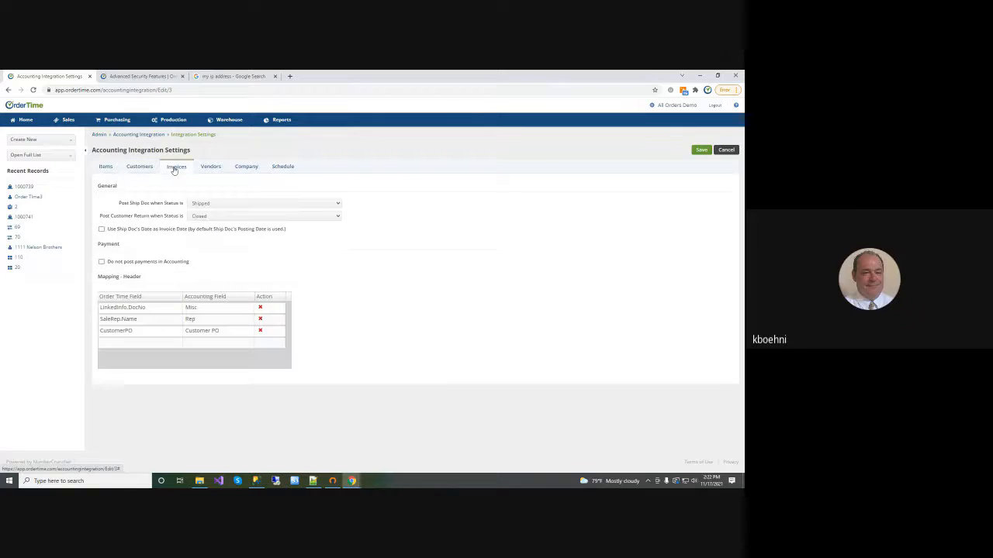
Try out the invoice payment option "Do not post payments in Accounting" and leave it turned off
{"action": "left_click", "coordinate": [102, 263]}
{"action": "left_click", "coordinate": [103, 263]}
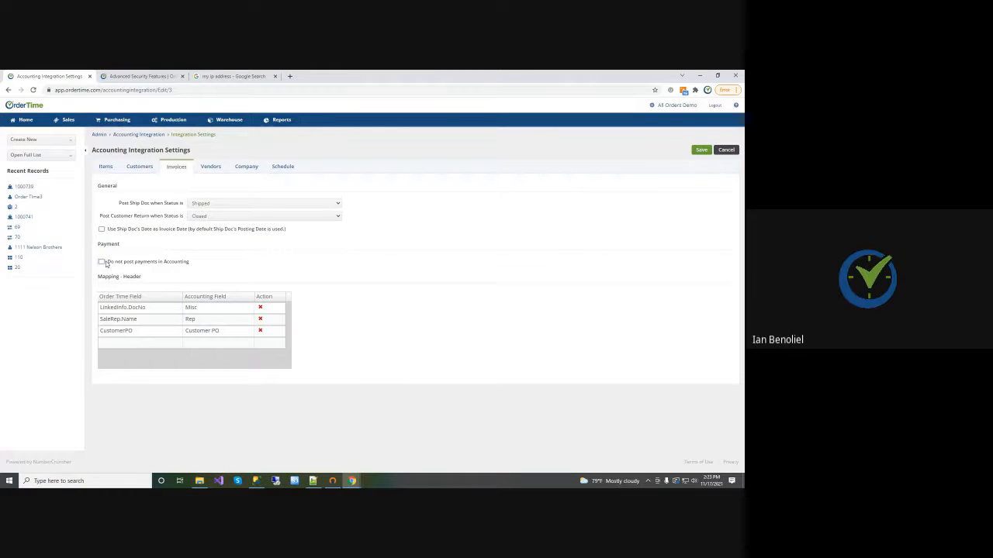
{"action": "left_click_drag", "start_coordinate": [106, 264], "coordinate": [176, 265]}
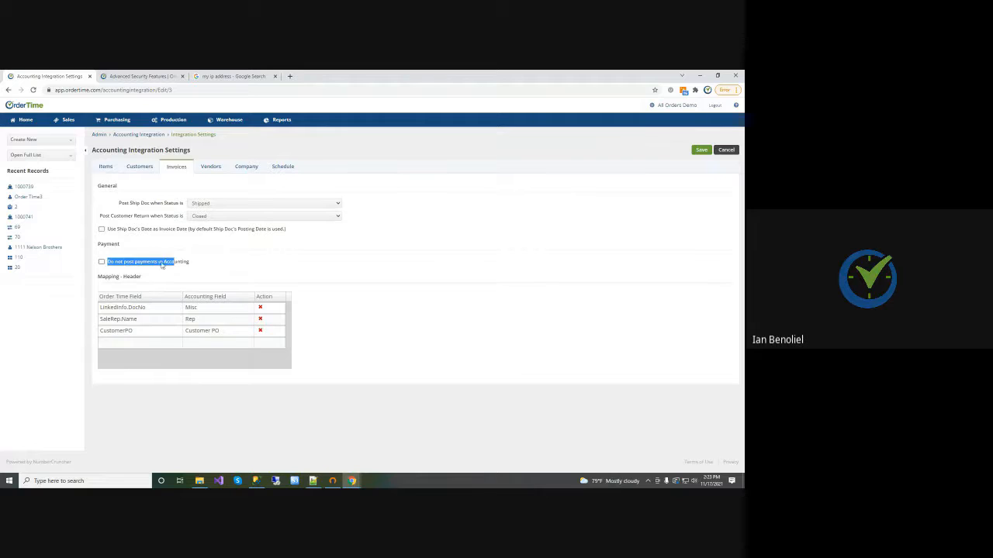
{"action": "left_click", "coordinate": [122, 268]}
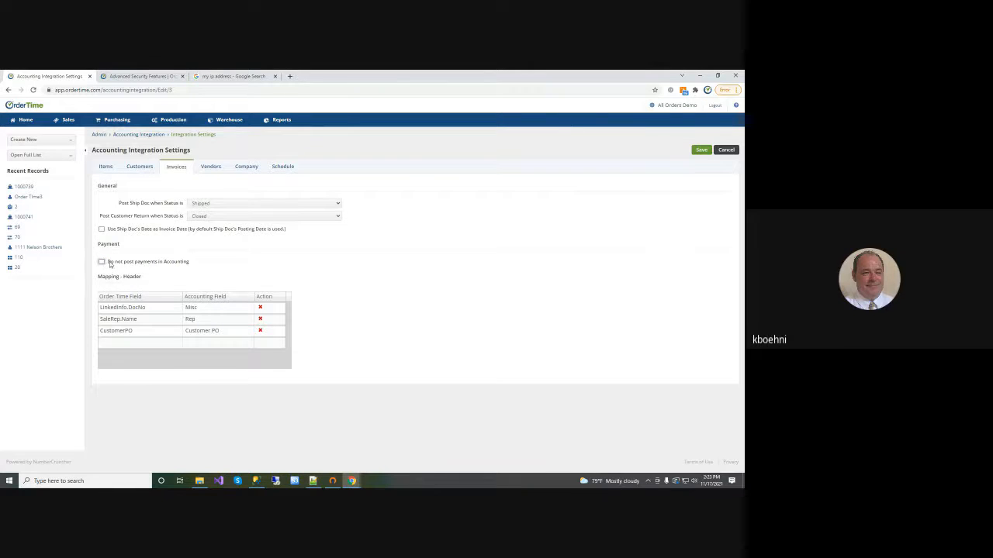
{"action": "left_click_drag", "start_coordinate": [110, 265], "coordinate": [190, 267]}
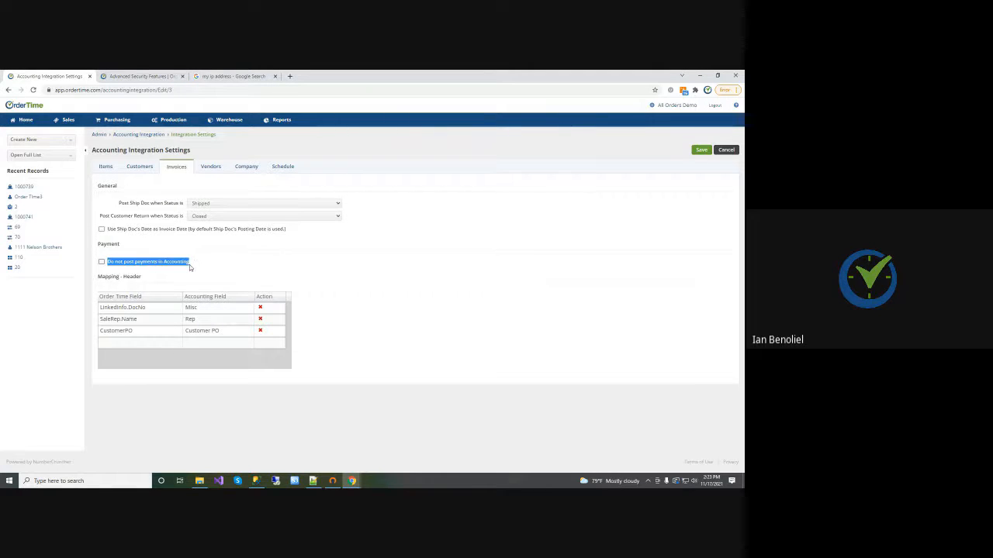
{"action": "left_click", "coordinate": [190, 266]}
{"action": "left_click", "coordinate": [102, 262]}
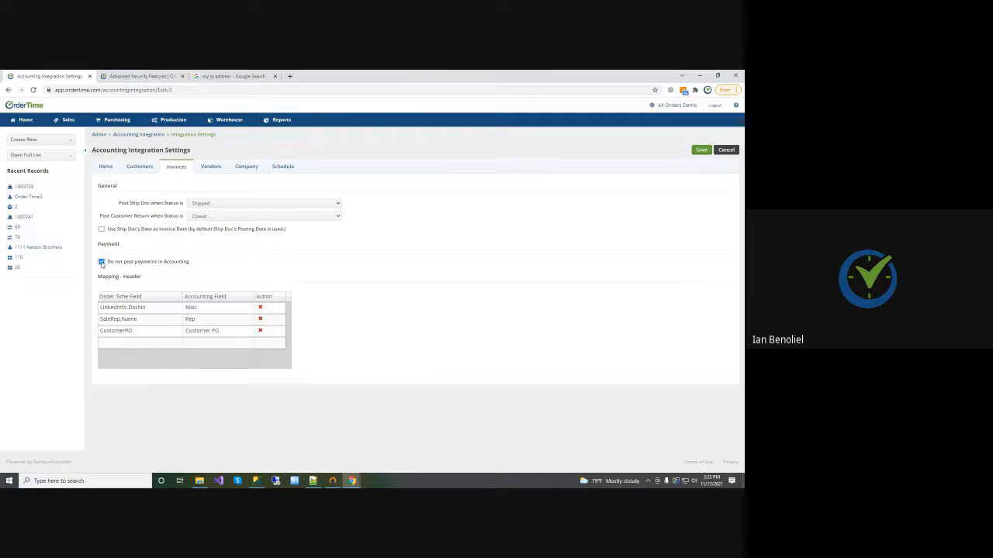
{"action": "left_click", "coordinate": [101, 262]}
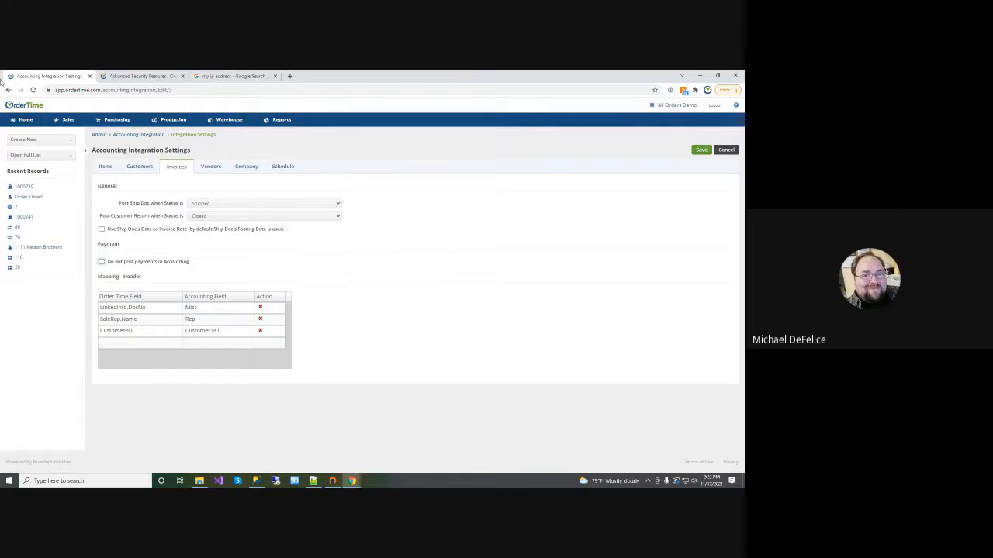
Open sales order 1806 from the full Sales Orders list, check its dependencies, and return to its line items
{"action": "left_click", "coordinate": [24, 122]}
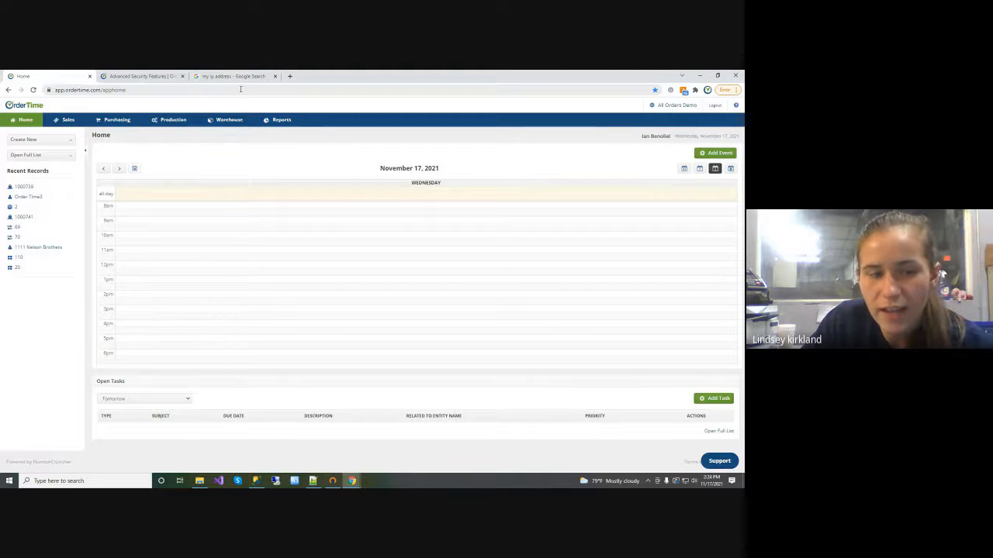
{"action": "left_click", "coordinate": [71, 158]}
{"action": "left_click_drag", "start_coordinate": [73, 172], "coordinate": [73, 236]}
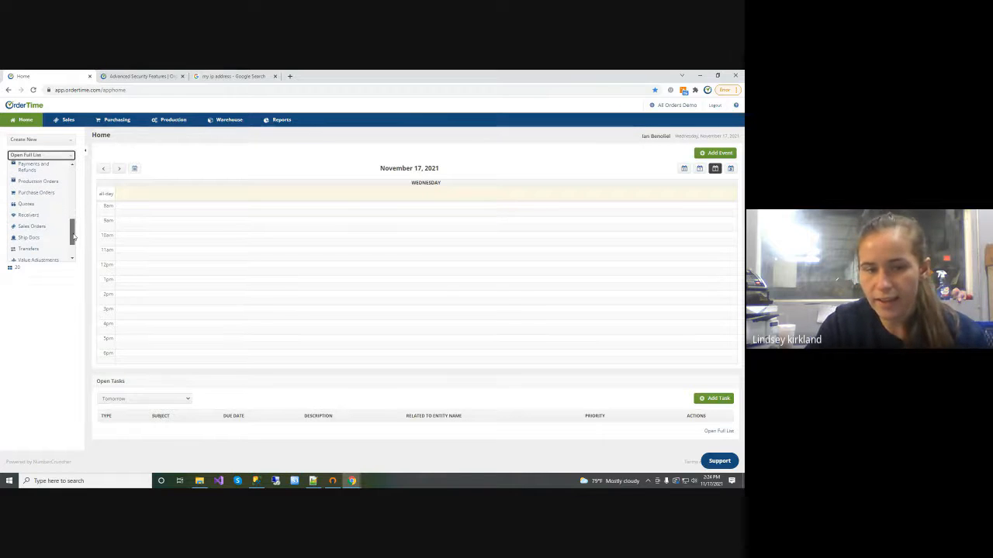
{"action": "left_click", "coordinate": [30, 227]}
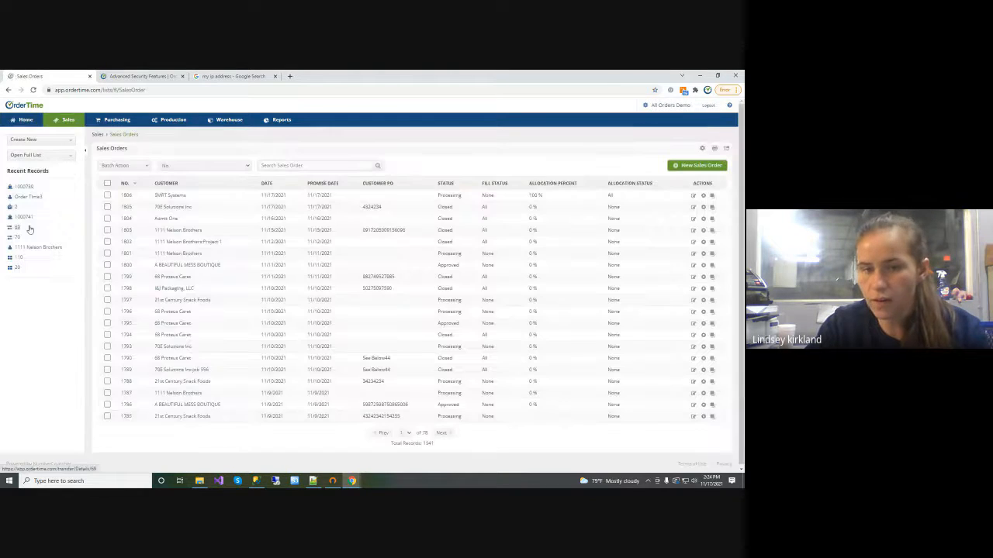
{"action": "left_click", "coordinate": [126, 195]}
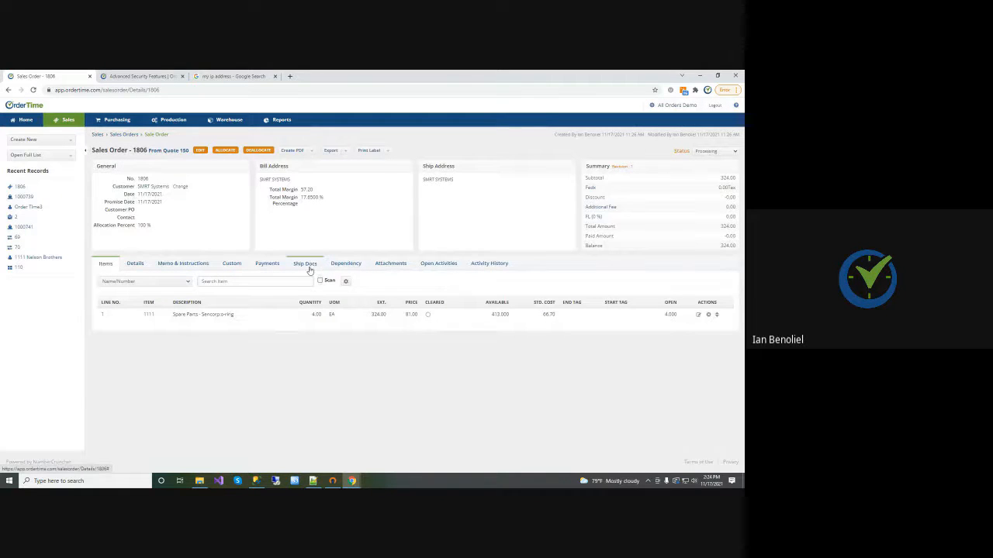
{"action": "left_click", "coordinate": [333, 265]}
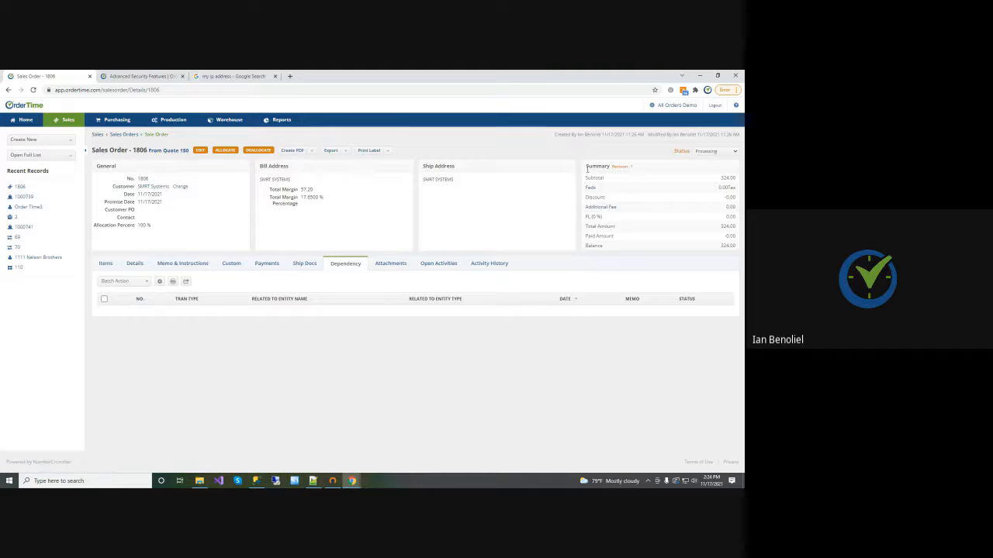
{"action": "left_click", "coordinate": [106, 263]}
In the Purchasing company preferences, enable "After creating a Receiver for a drop ship PO, create a corresponding Ship Doc" and save
{"action": "right_click", "coordinate": [675, 107]}
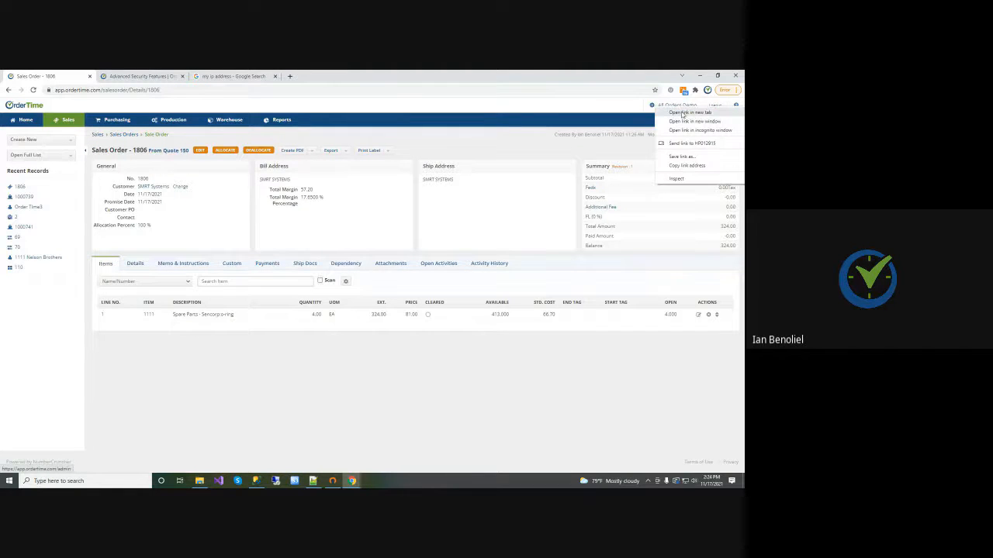
{"action": "left_click", "coordinate": [683, 113]}
{"action": "left_click", "coordinate": [152, 77]}
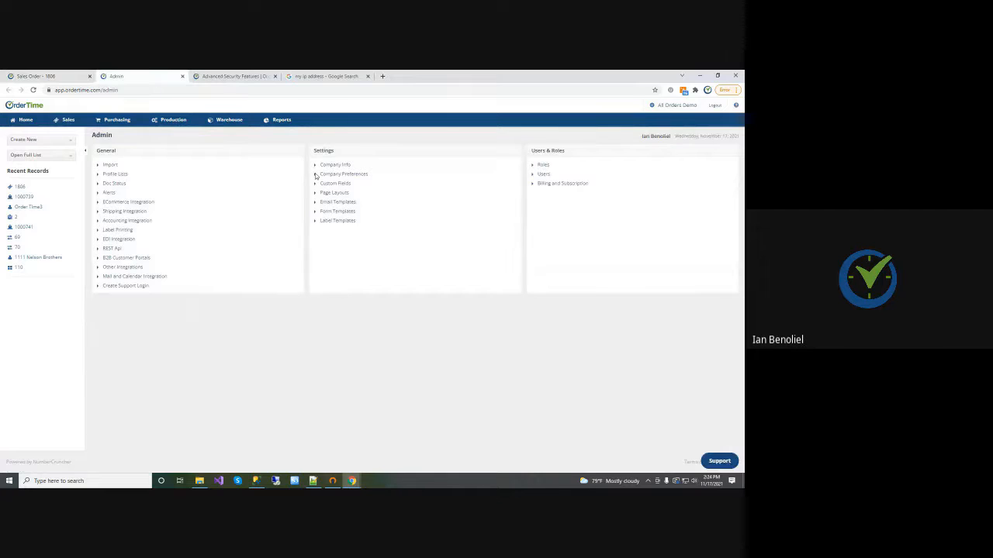
{"action": "left_click", "coordinate": [355, 175]}
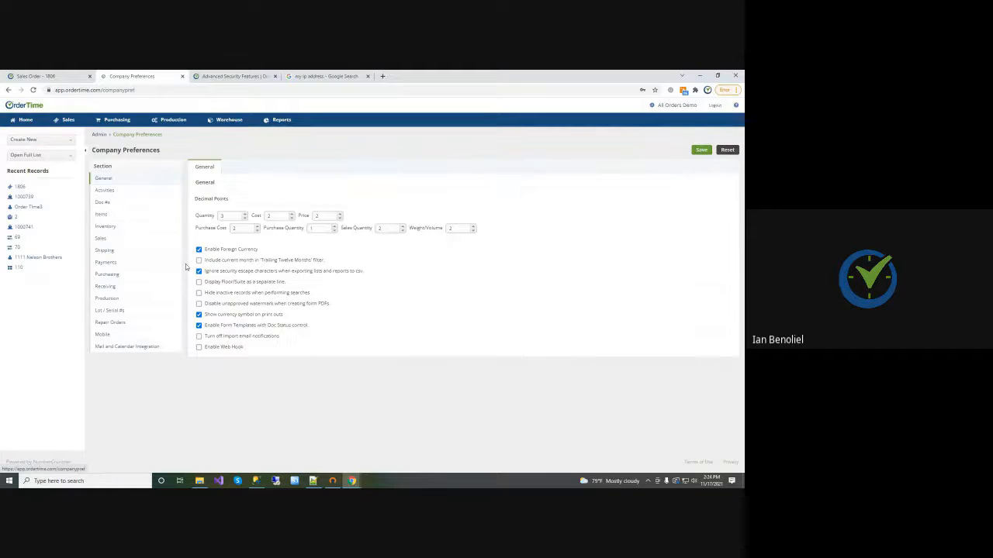
{"action": "left_click", "coordinate": [109, 275]}
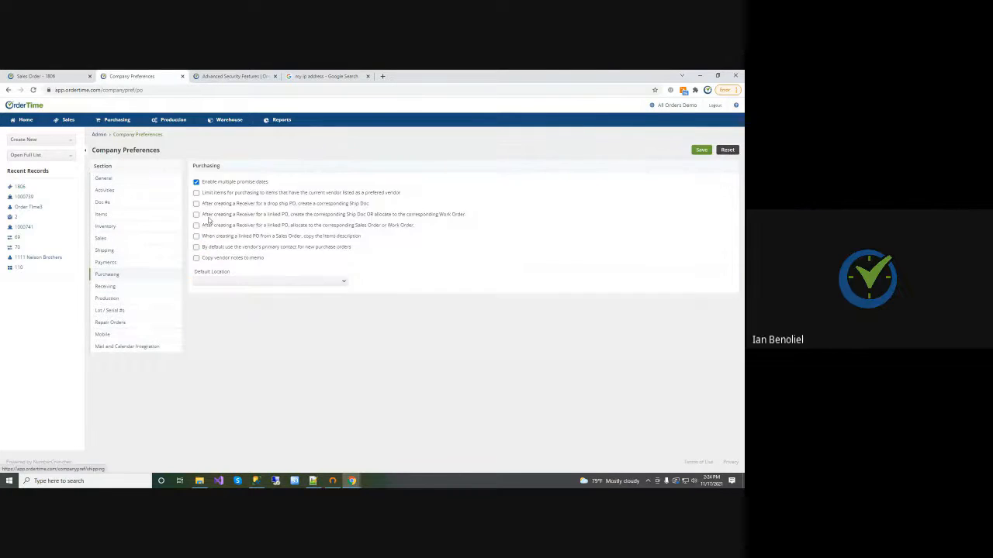
{"action": "left_click", "coordinate": [196, 204]}
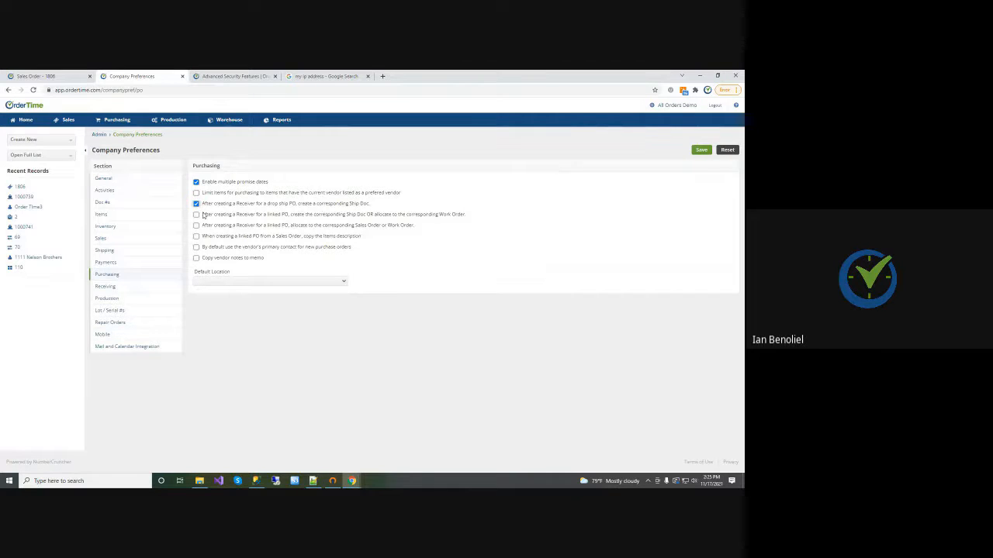
{"action": "left_click", "coordinate": [701, 150]}
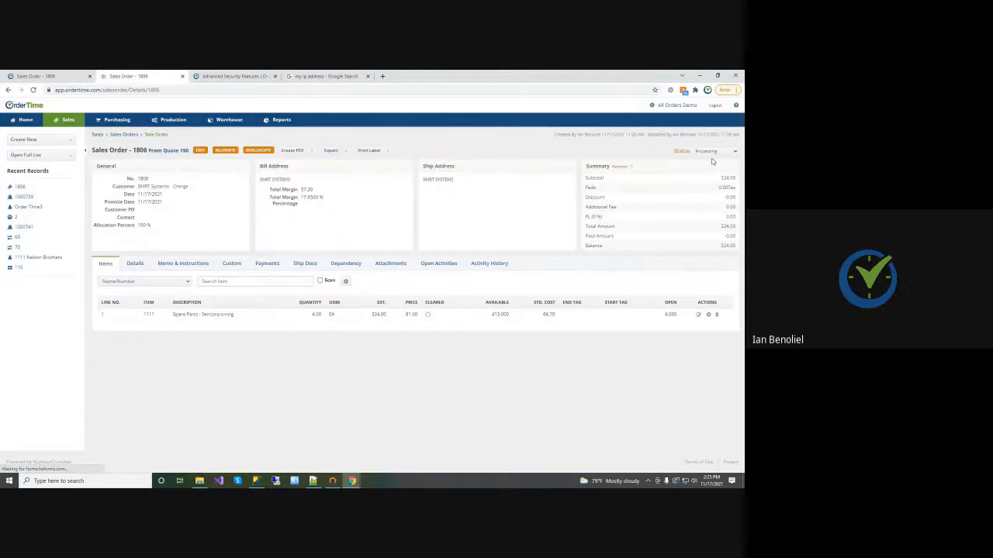
Set the SMRT Systems sales order to Approved and create a linked PO for all its items with the drop ship toggle enabled
{"action": "left_click", "coordinate": [707, 152]}
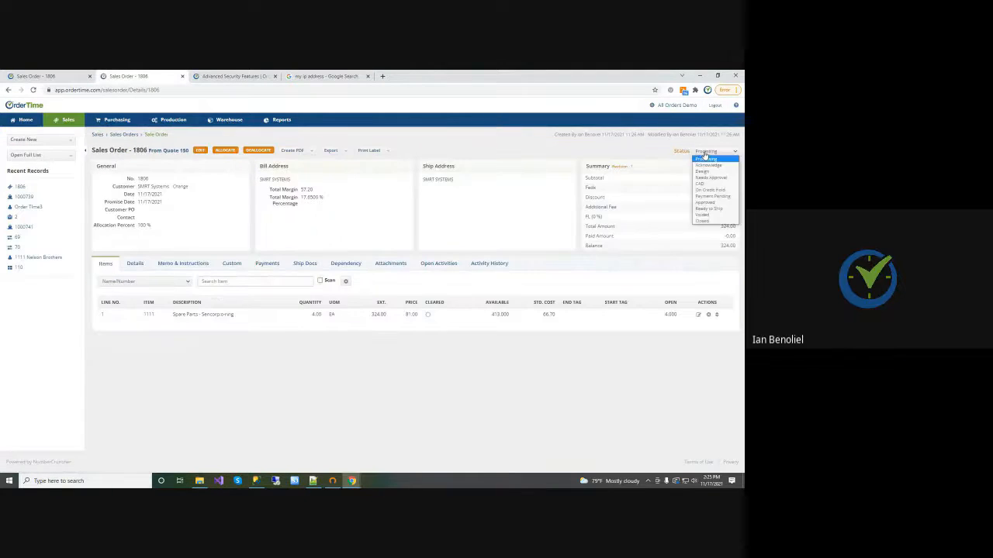
{"action": "left_click", "coordinate": [710, 203]}
{"action": "left_click", "coordinate": [338, 266]}
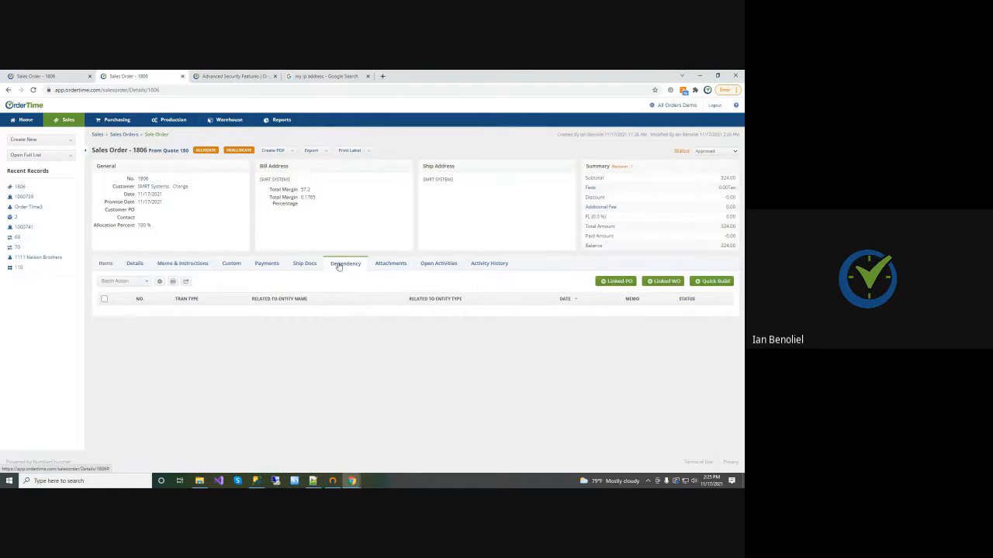
{"action": "left_click", "coordinate": [617, 281]}
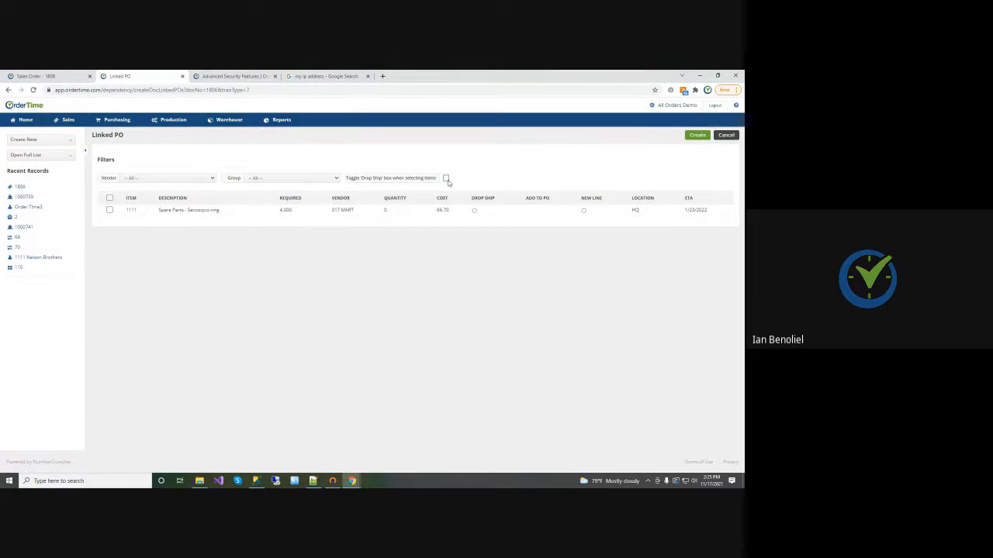
{"action": "left_click", "coordinate": [445, 179]}
{"action": "left_click", "coordinate": [110, 199]}
{"action": "left_click", "coordinate": [694, 137]}
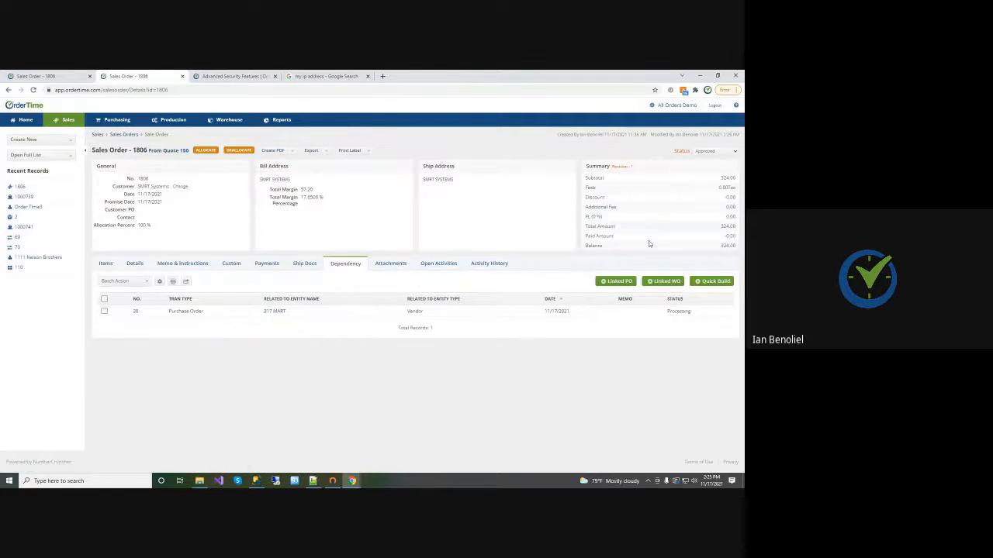
Create a ship doc from the sales order and delete the first 70E Solutions Inc ship doc in the Ship Docs list
{"action": "left_click", "coordinate": [312, 269]}
{"action": "left_click", "coordinate": [702, 281]}
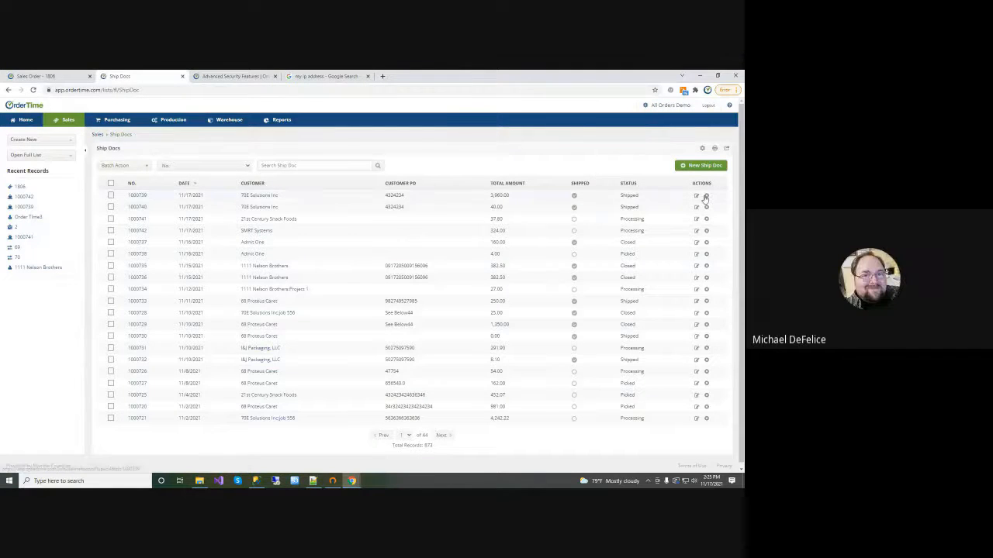
{"action": "left_click", "coordinate": [705, 195]}
{"action": "left_click", "coordinate": [410, 134]}
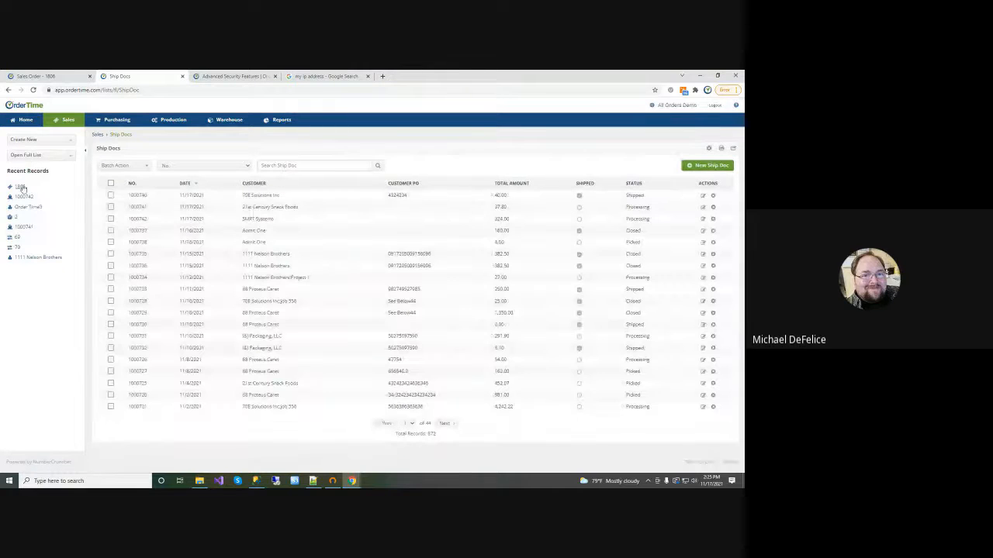
Open the linked 317 MART purchase order from the recent sales order's dependencies and set its status to Approved
{"action": "left_click", "coordinate": [20, 187]}
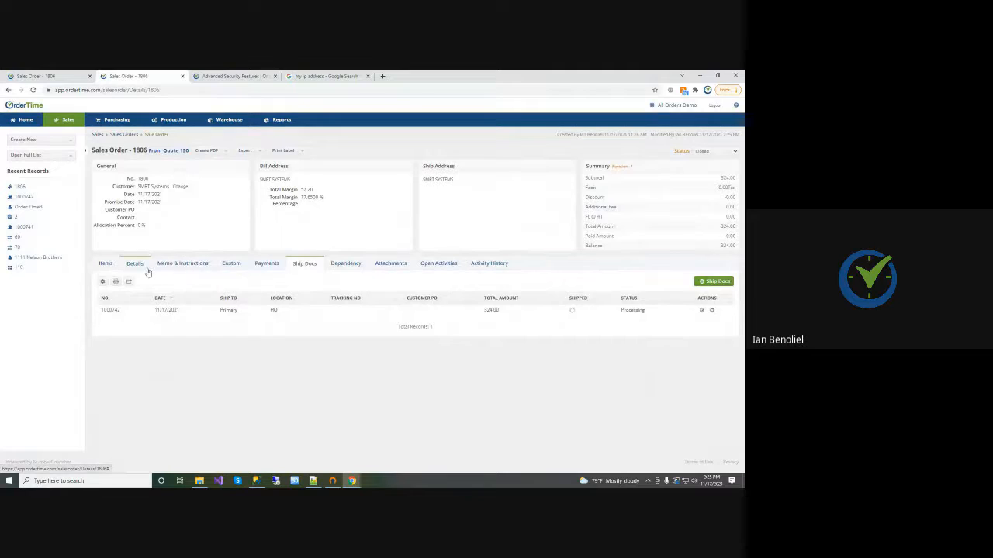
{"action": "left_click", "coordinate": [330, 264]}
{"action": "left_click", "coordinate": [137, 313]}
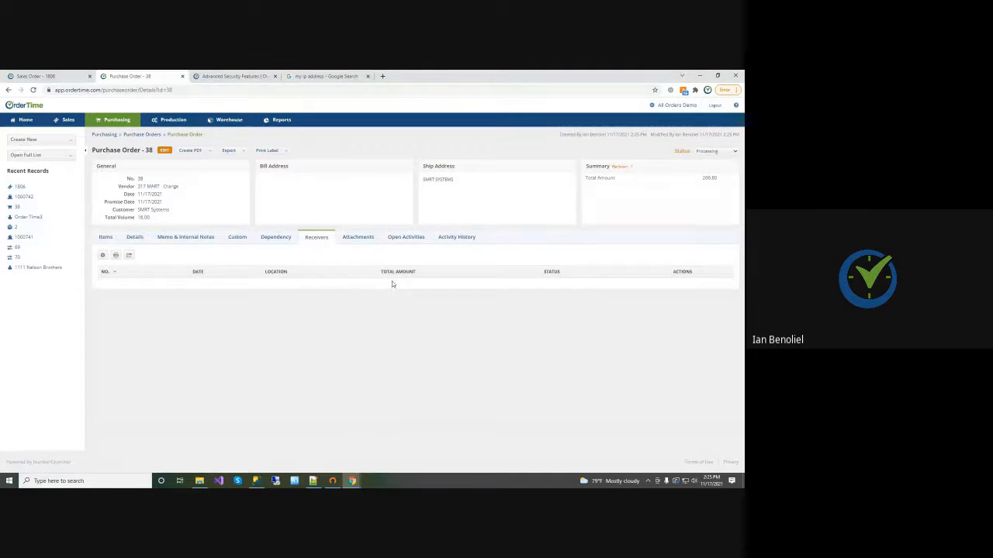
{"action": "left_click", "coordinate": [715, 150]}
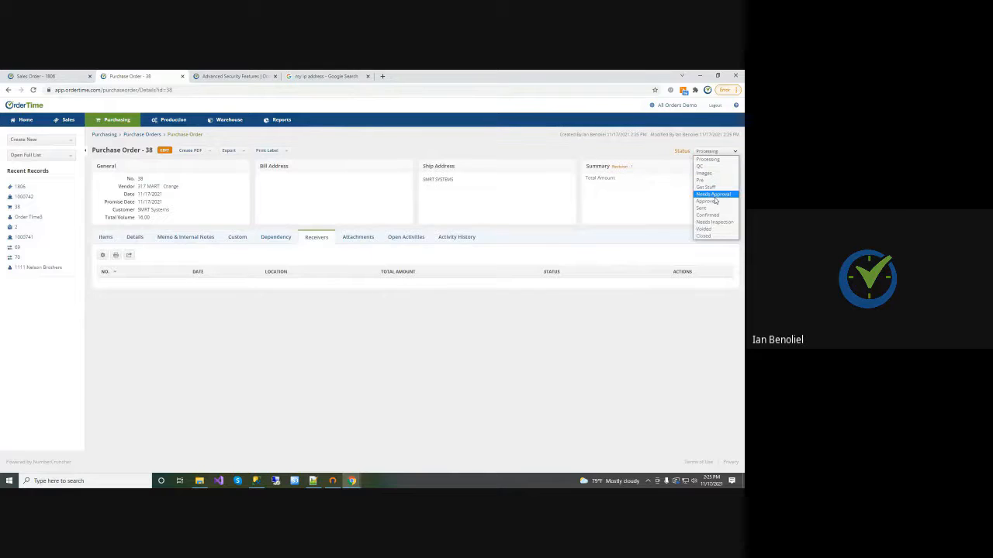
{"action": "left_click", "coordinate": [711, 200]}
Create a receiver for the 317 MART purchase order and set the receiver's status to Closed
{"action": "left_click", "coordinate": [715, 255]}
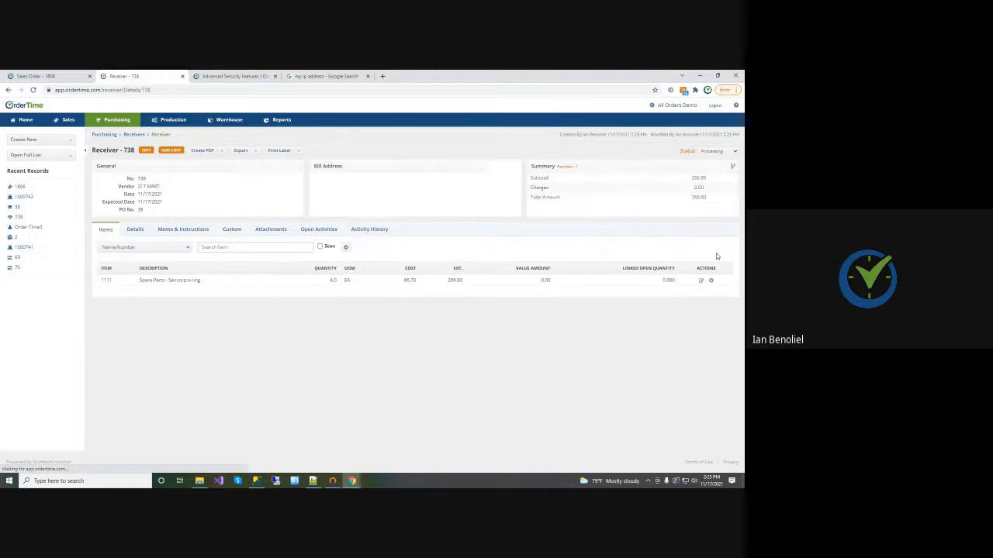
{"action": "left_click", "coordinate": [720, 152]}
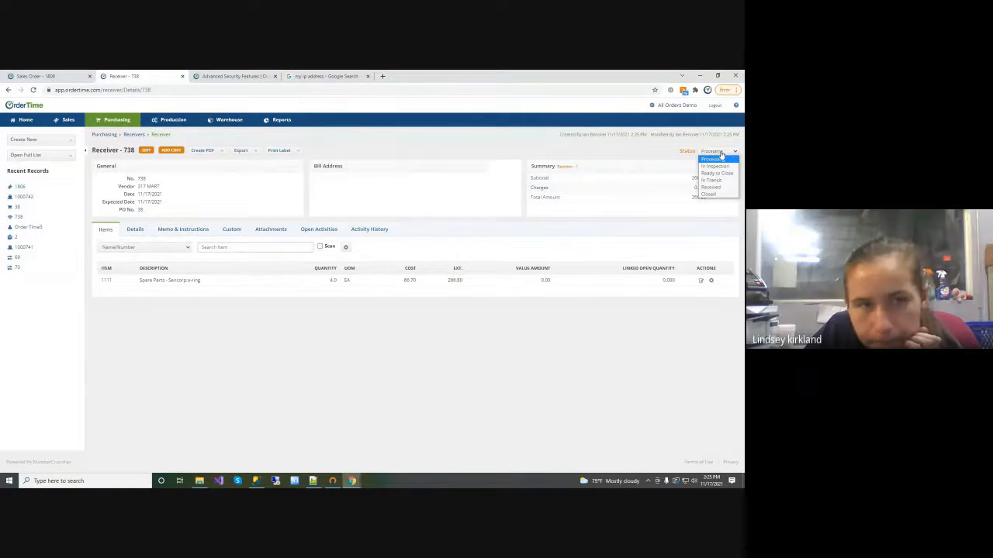
{"action": "left_click", "coordinate": [711, 193]}
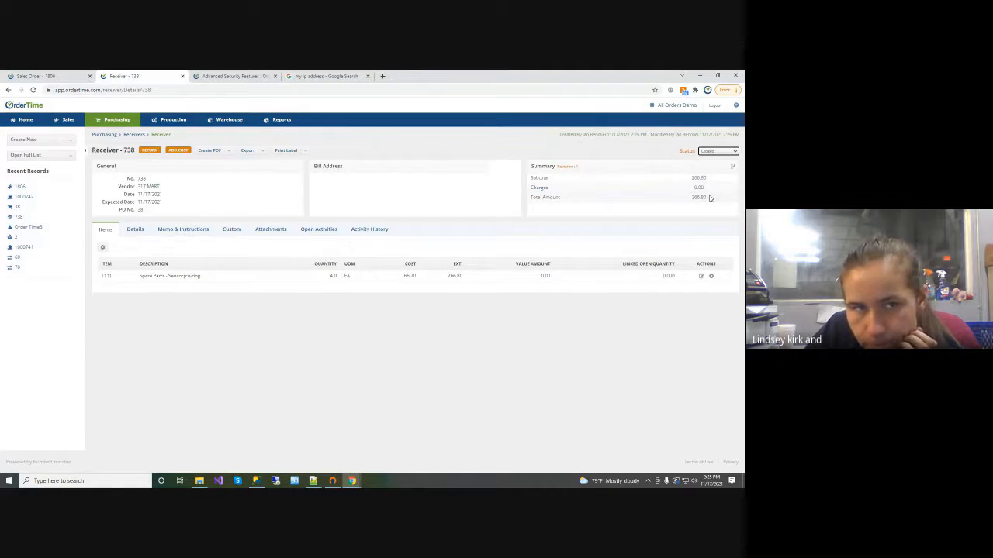
Return to the SMRT Systems sales order, open its ship doc, and view the ship doc's line items
{"action": "left_click", "coordinate": [21, 187]}
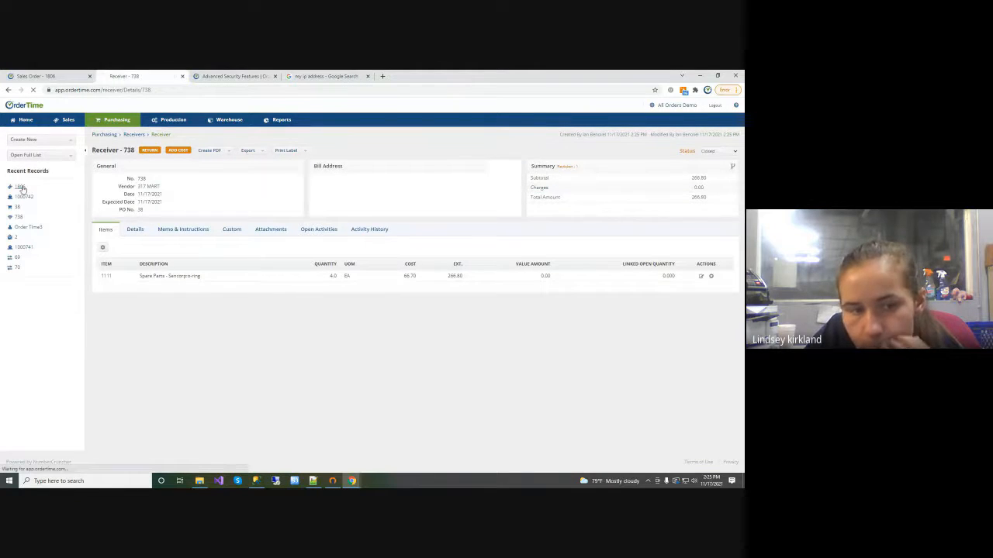
{"action": "left_click", "coordinate": [304, 263]}
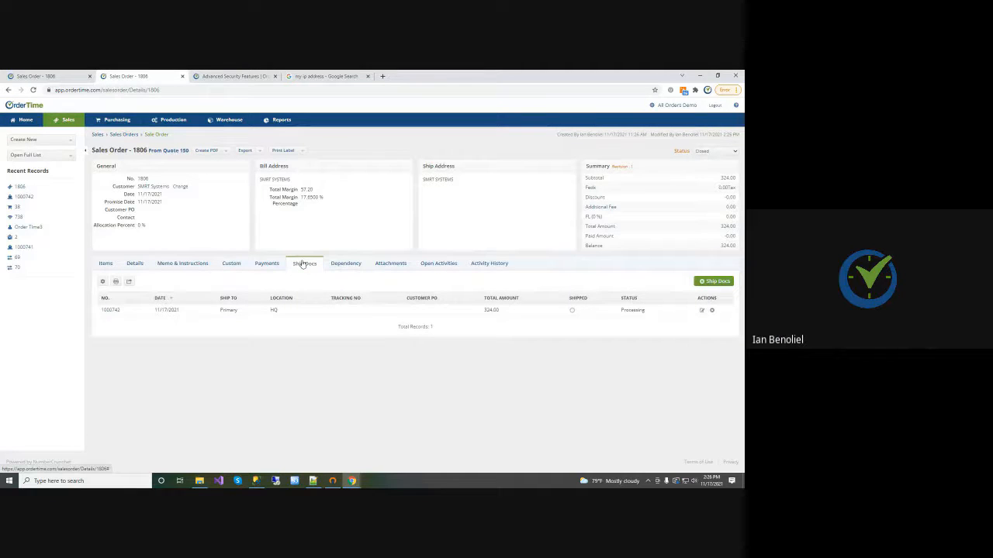
{"action": "left_click", "coordinate": [110, 311]}
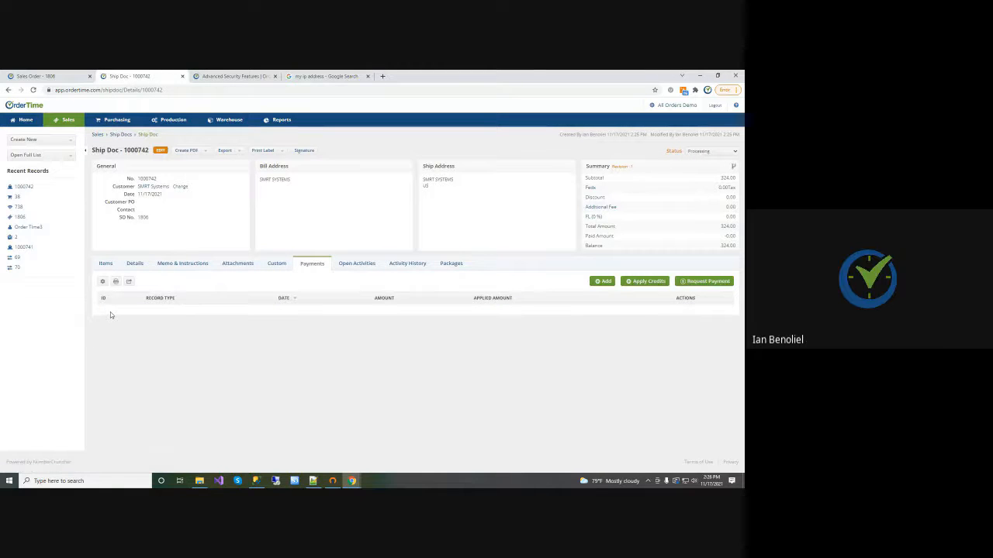
{"action": "left_click", "coordinate": [104, 265]}
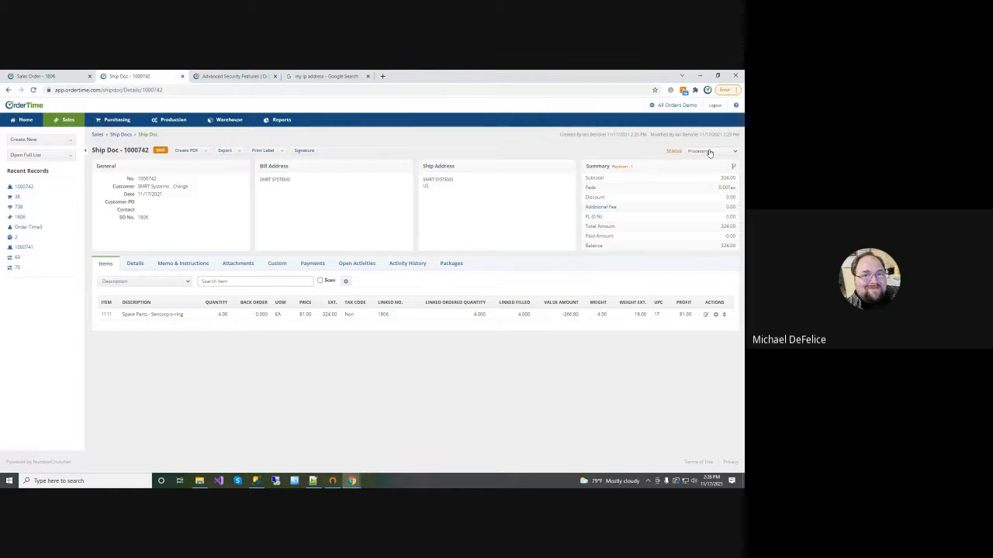
Browse both pages of the Users list in Admin and open the first user's record for editing
{"action": "left_click", "coordinate": [682, 104]}
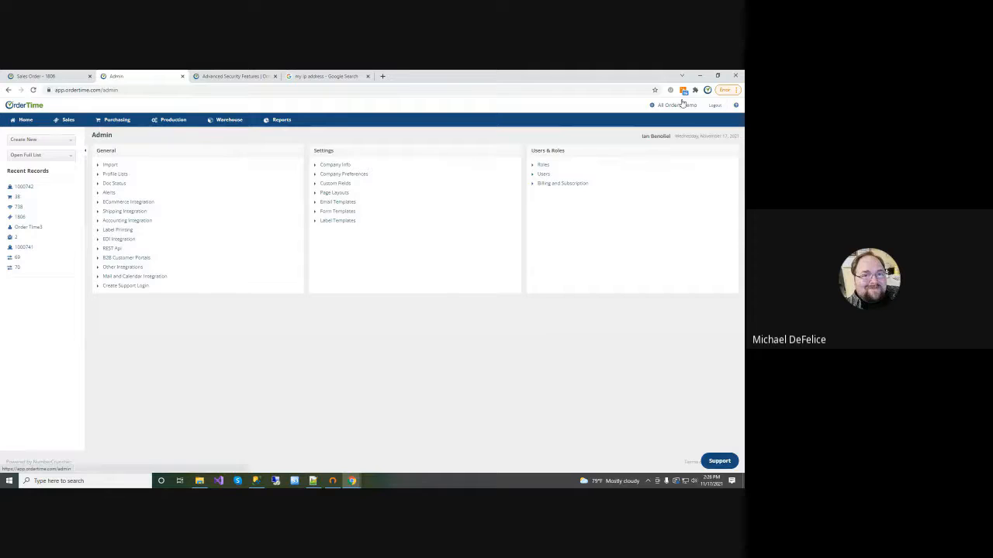
{"action": "left_click", "coordinate": [543, 174]}
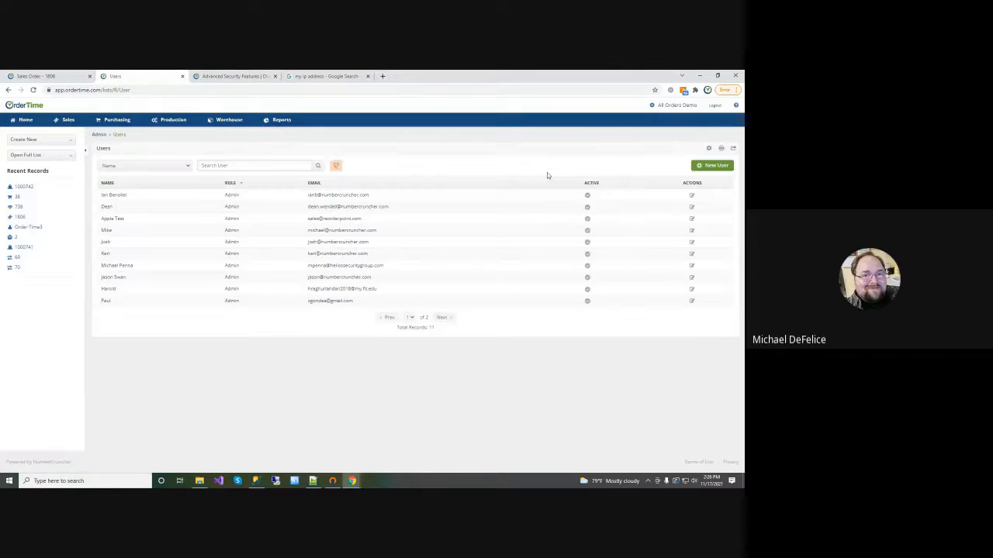
{"action": "left_click", "coordinate": [447, 318]}
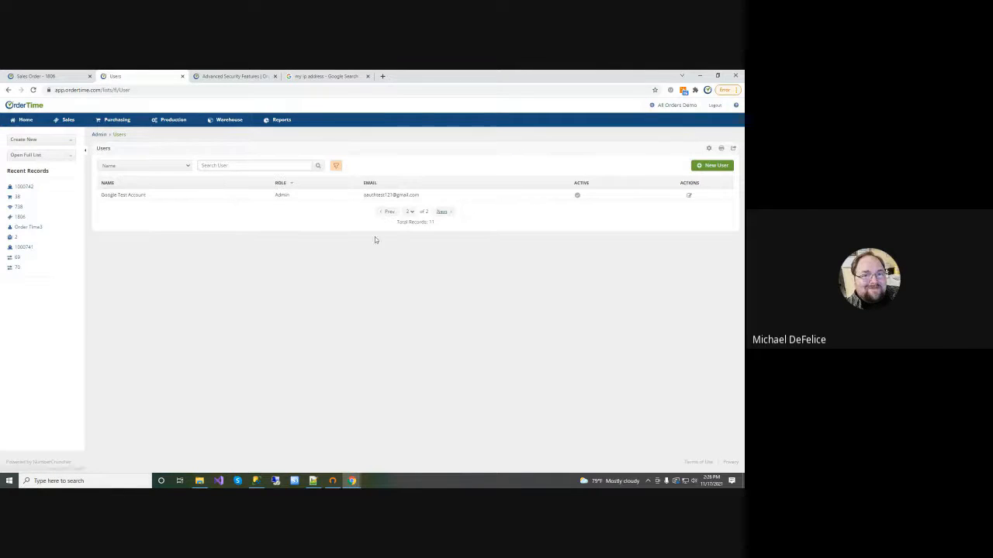
{"action": "left_click", "coordinate": [388, 211]}
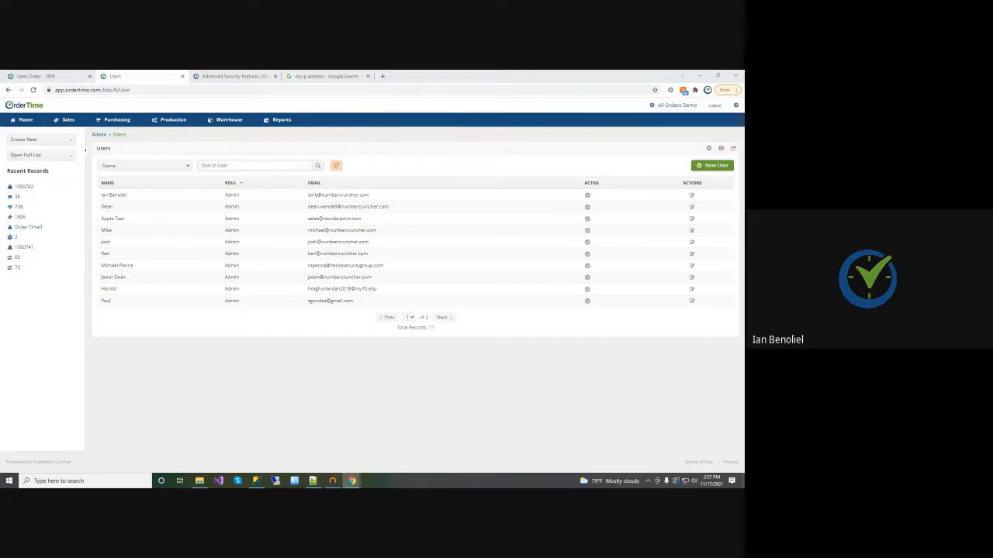
{"action": "left_click", "coordinate": [691, 195]}
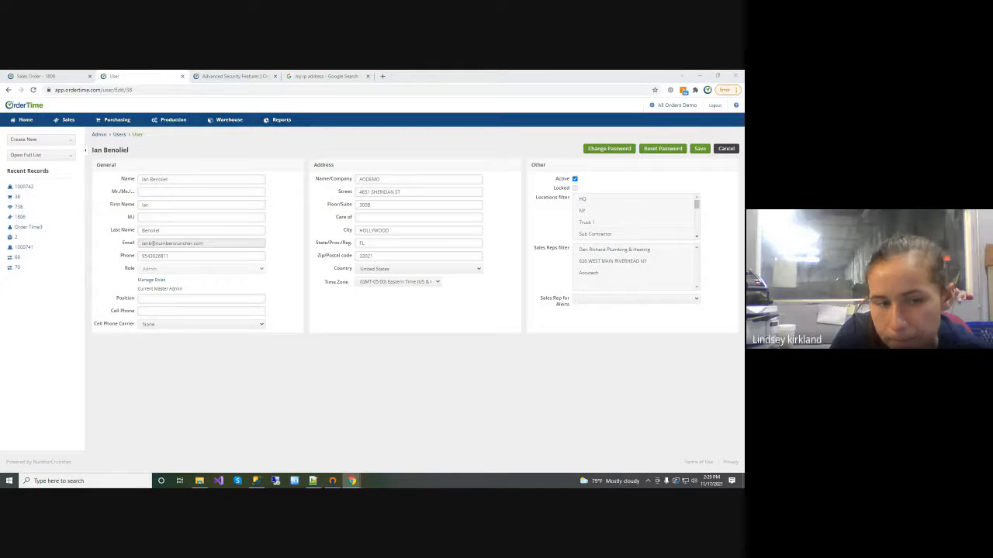
Open the HQ location from the full Location list to view its bins
{"action": "left_click", "coordinate": [73, 156]}
{"action": "left_click_drag", "start_coordinate": [73, 175], "coordinate": [76, 208]}
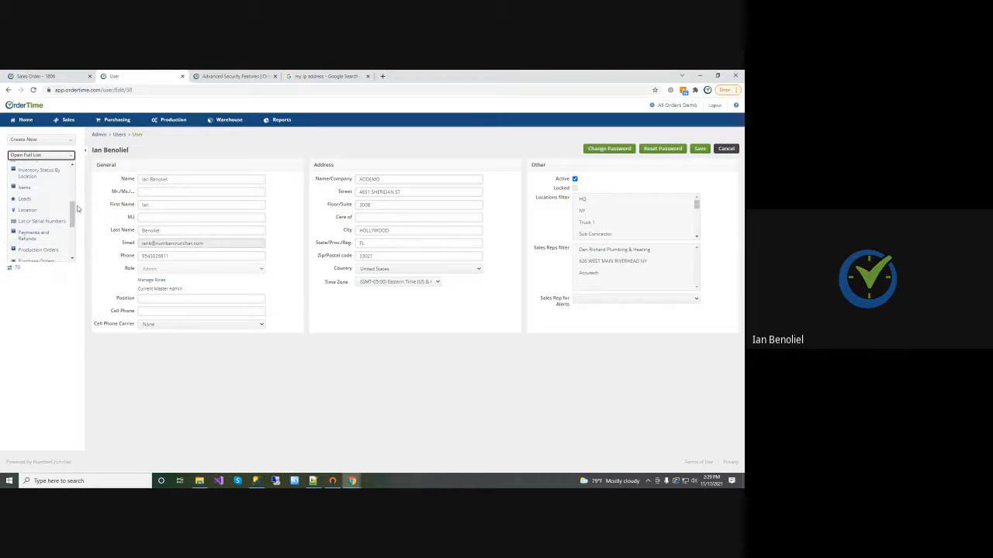
{"action": "left_click", "coordinate": [28, 211]}
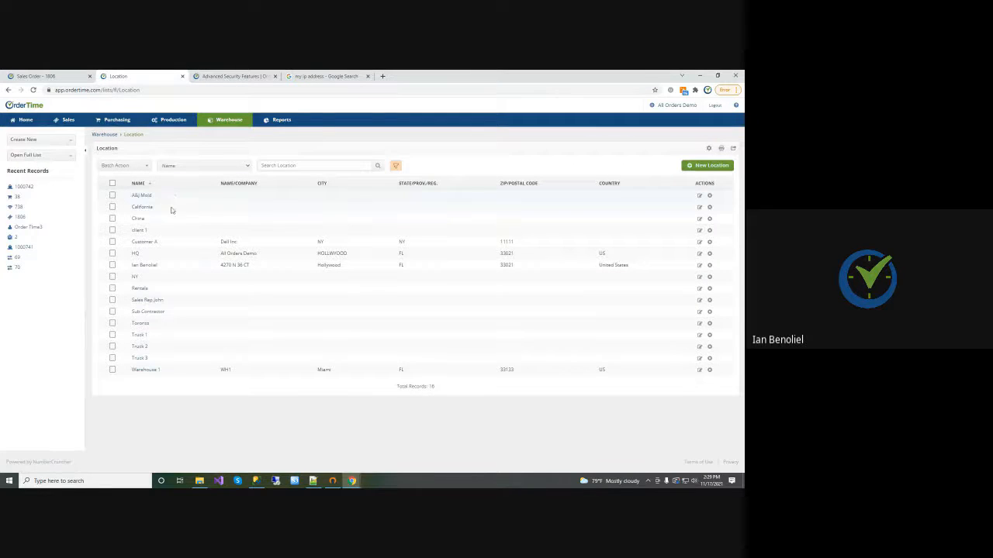
{"action": "left_click", "coordinate": [134, 253]}
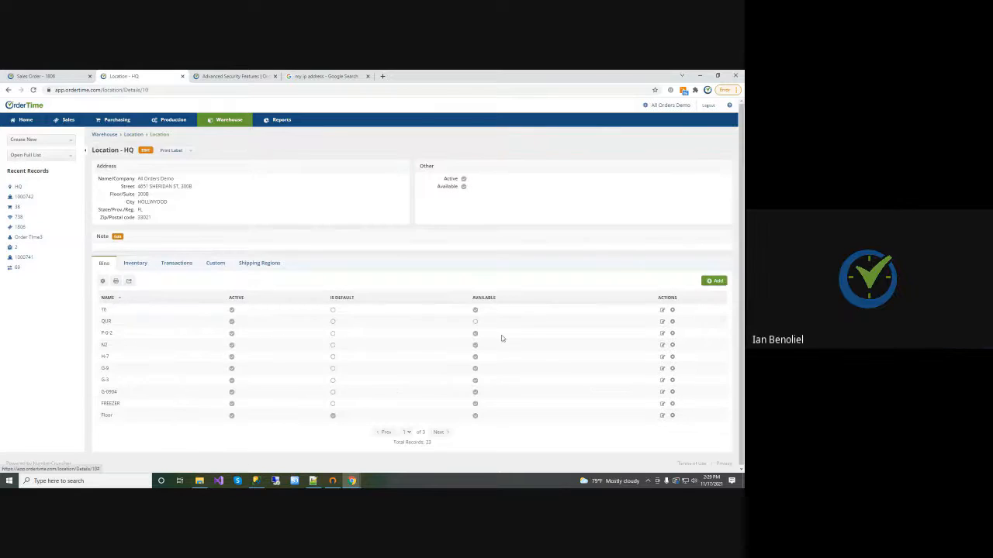
Try making HQ bin T6 inactive, and discard the change
{"action": "left_click", "coordinate": [661, 310]}
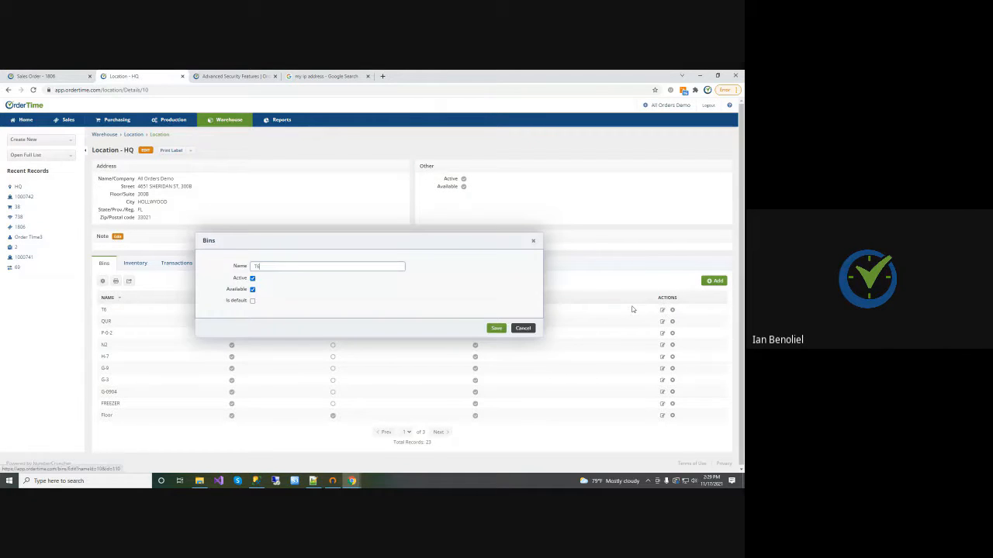
{"action": "left_click", "coordinate": [252, 279]}
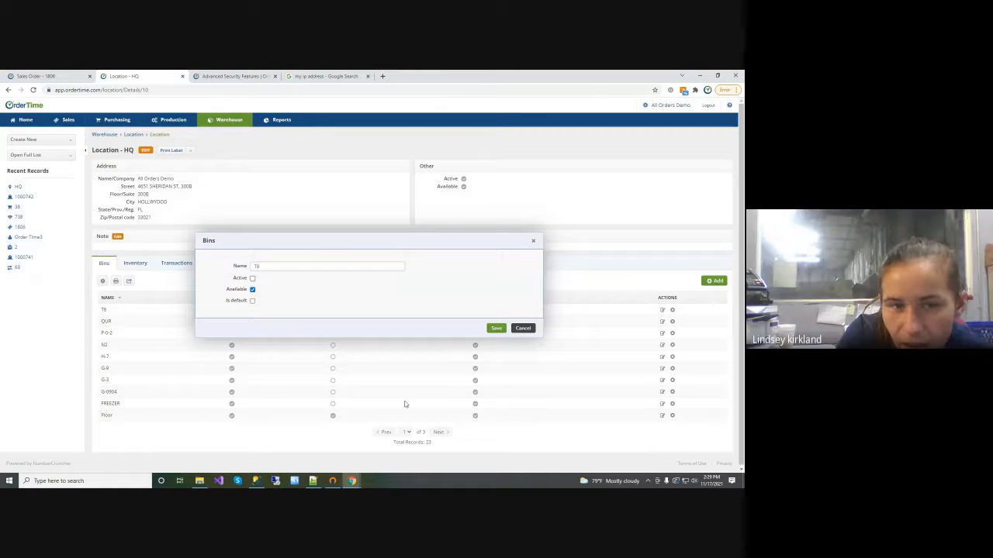
{"action": "left_click", "coordinate": [523, 328]}
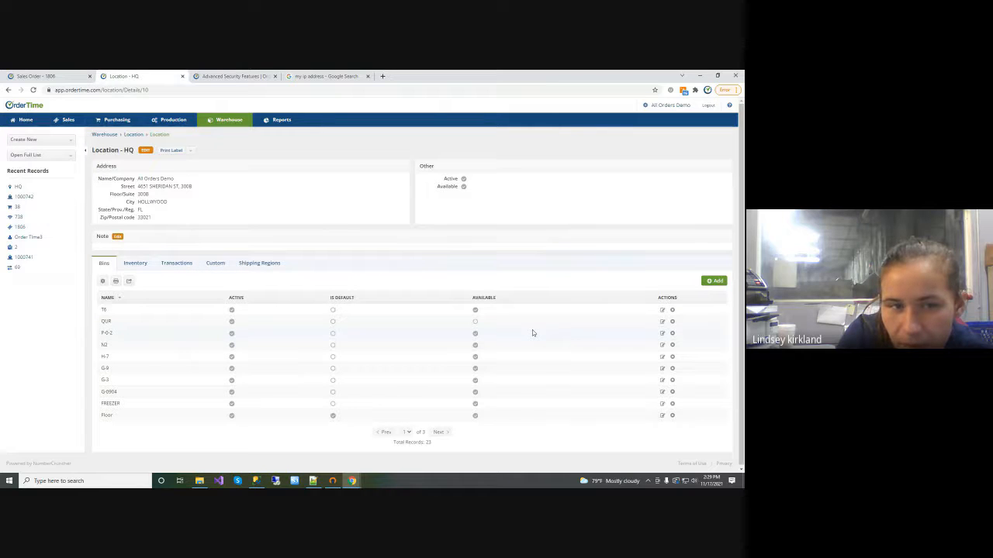